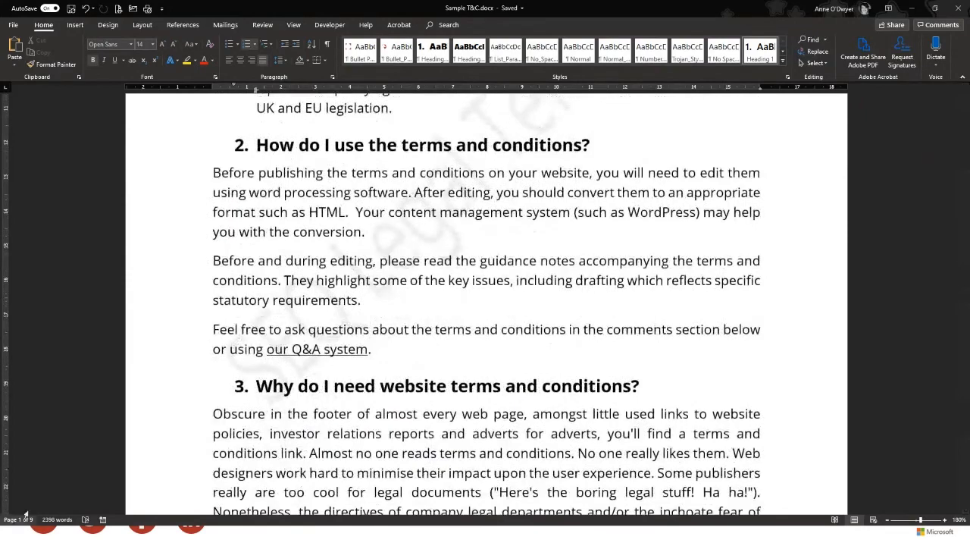
Scroll back to the document's top and turn on the Navigation Pane from the View tab
scroll(498, 357, "up", 10)
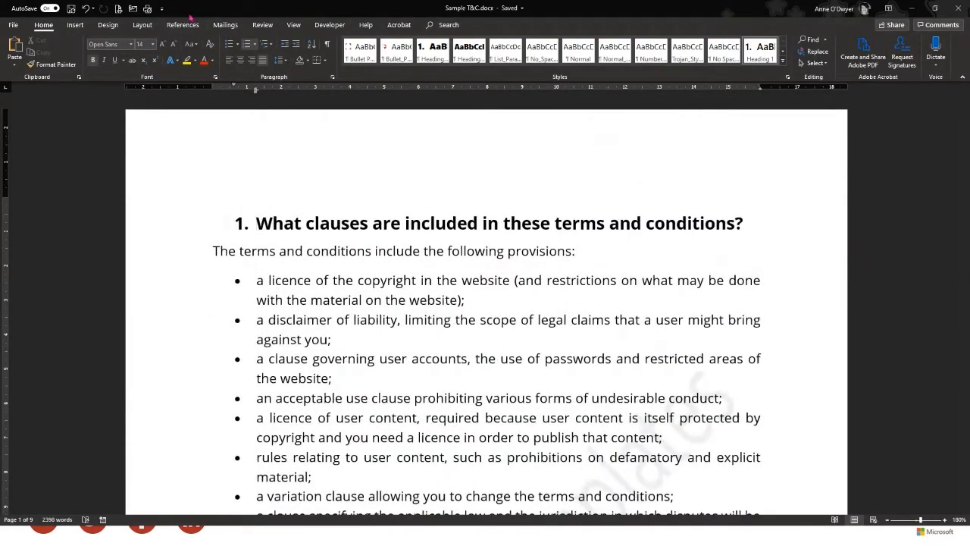
left_click(290, 27)
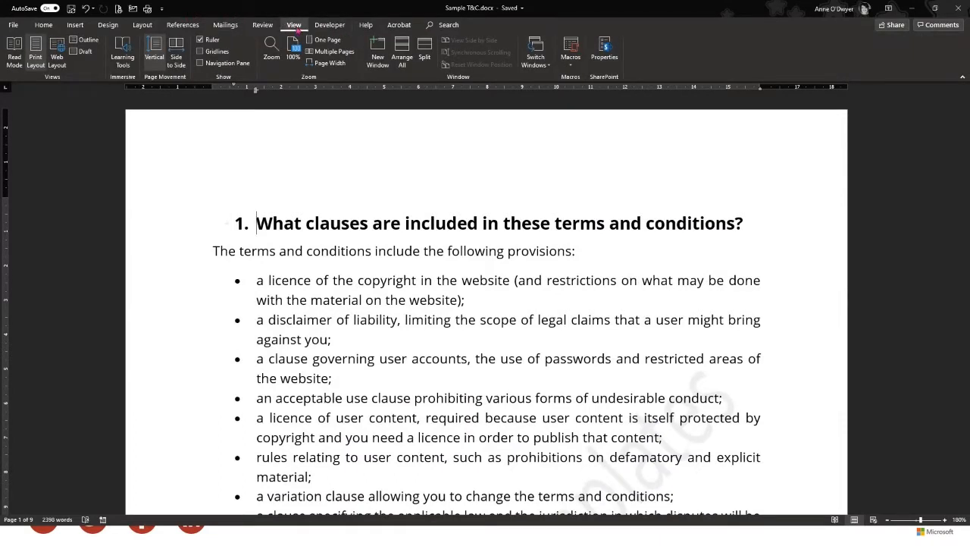
left_click(200, 64)
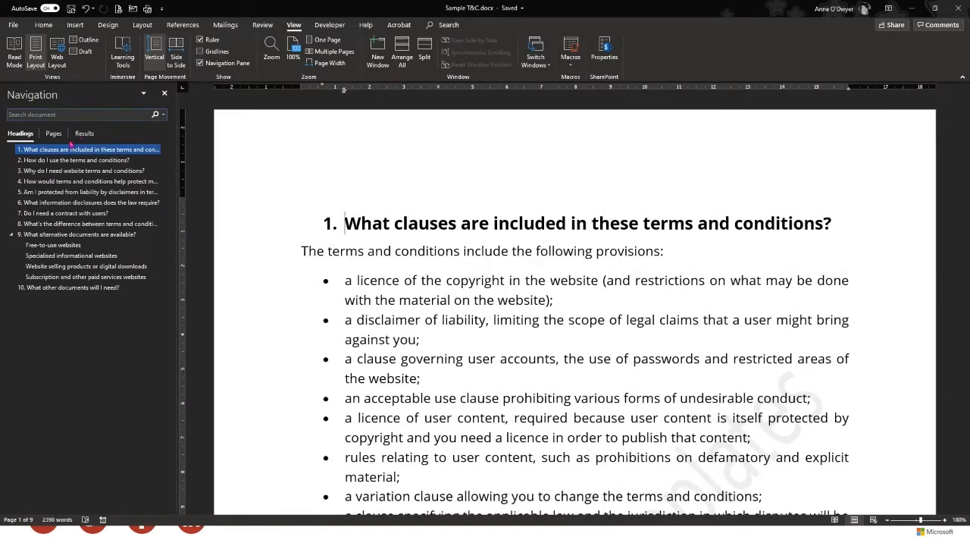
Jump to section 4, section 8 and the Free-to-use websites subsection via the Navigation pane
left_click(68, 183)
left_click(65, 224)
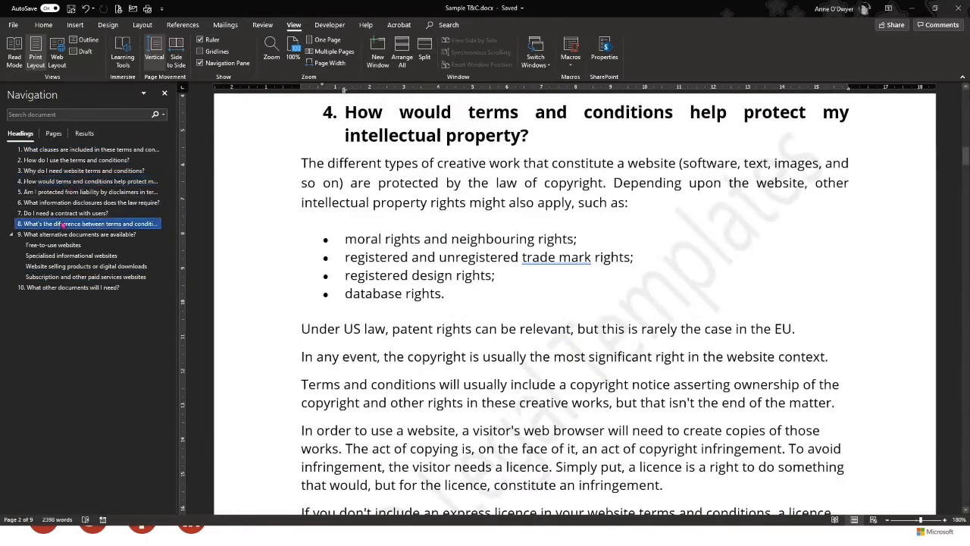
left_click(61, 245)
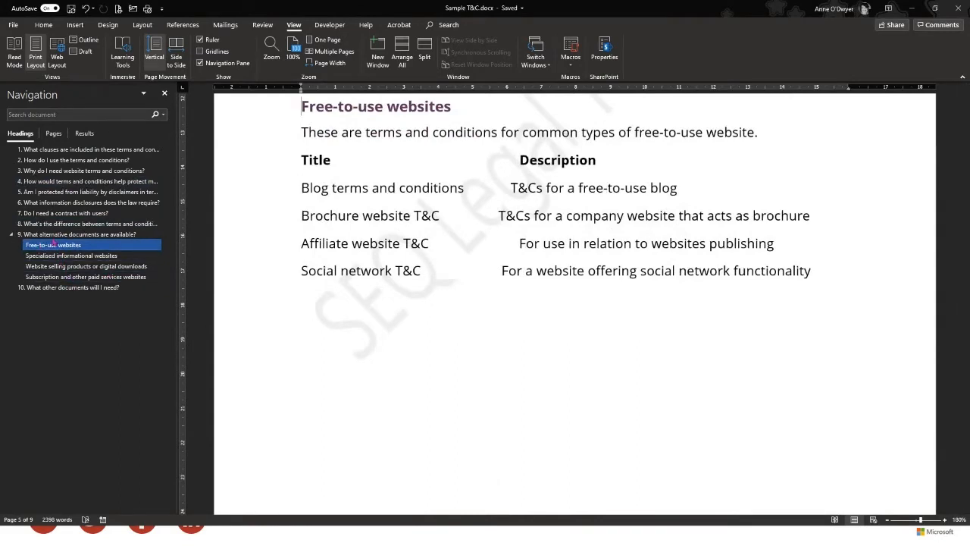
Select the heading text of section 9, 'What alternative documents are available?'
scroll(301, 221, "up", 2)
scroll(301, 221, "up", 8)
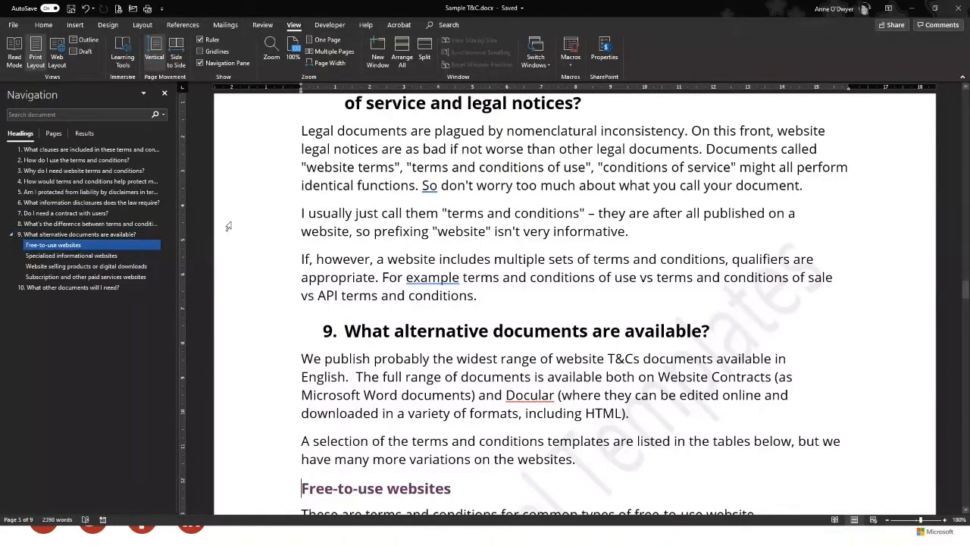
left_click_drag(716, 334, 344, 334)
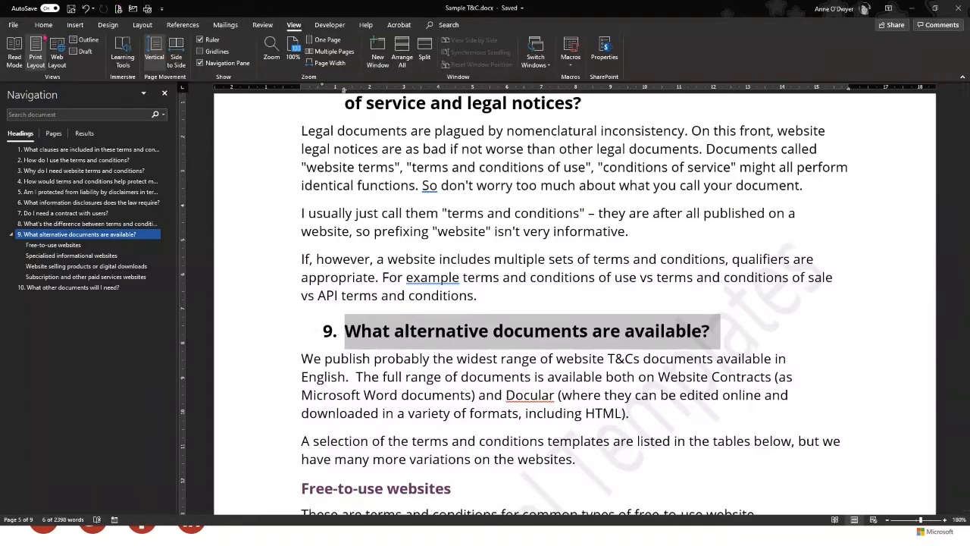
left_click(43, 25)
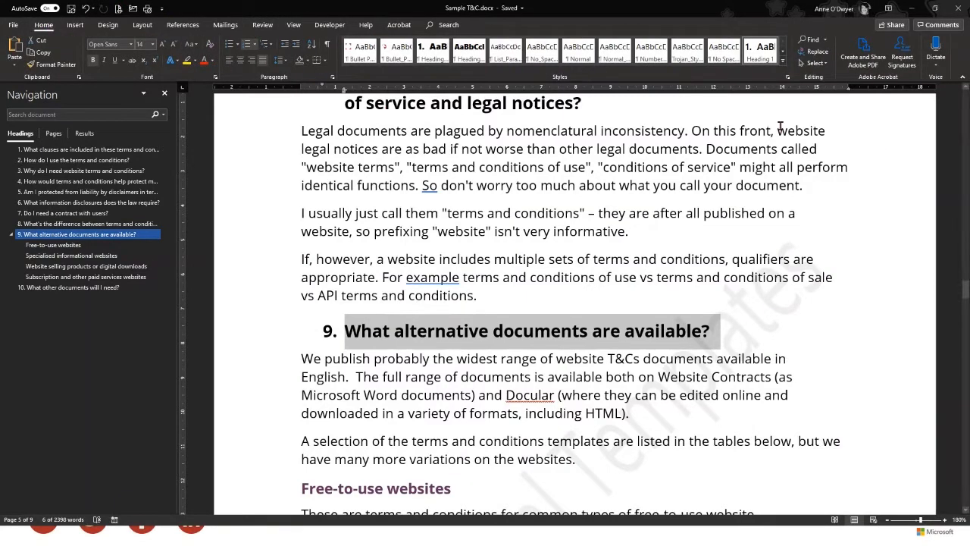
Browse the full Styles gallery, close it, and return to the Free-to-use websites subsection
left_click(783, 60)
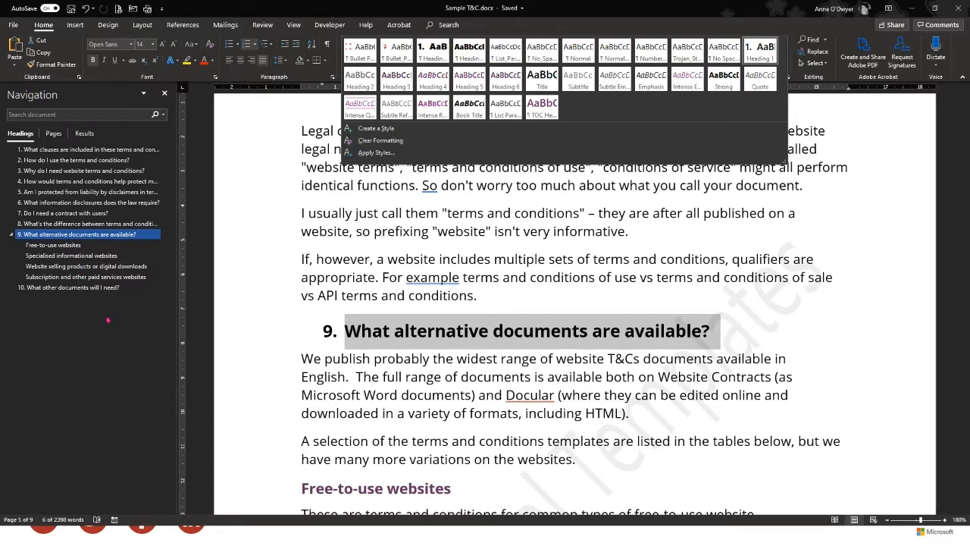
left_click(447, 248)
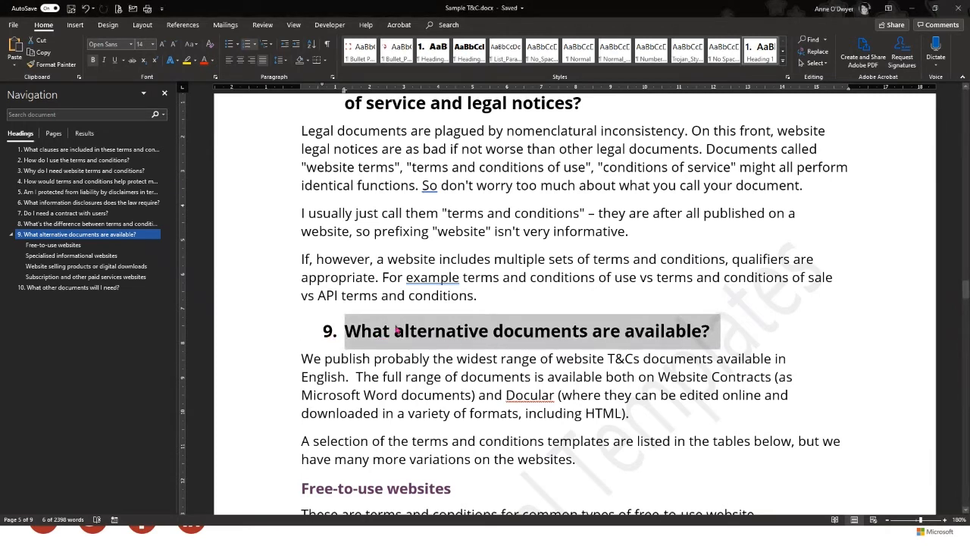
left_click(59, 245)
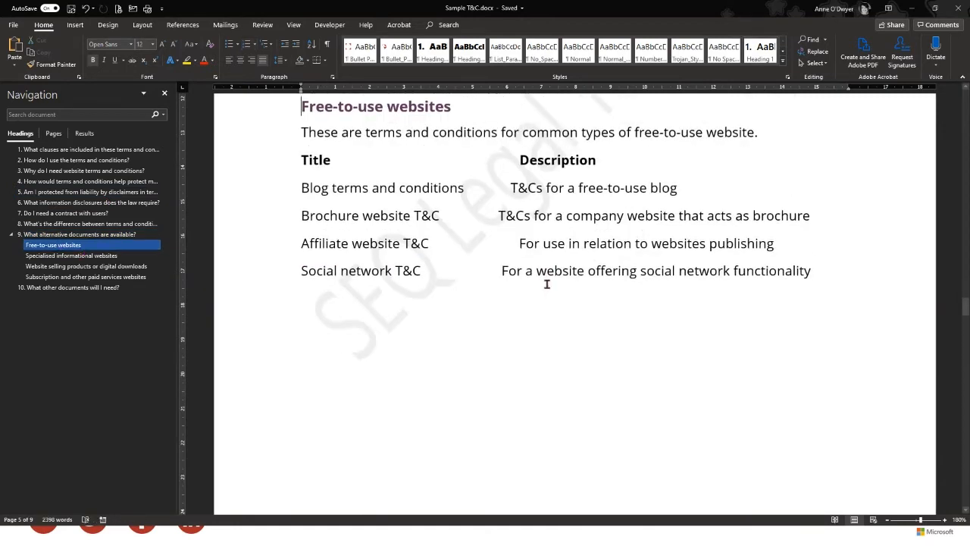
Adjust spacing before the Brochure, Affiliate and Social network descriptions, deleting a space before Affiliate's
scroll(518, 313, "up", 1)
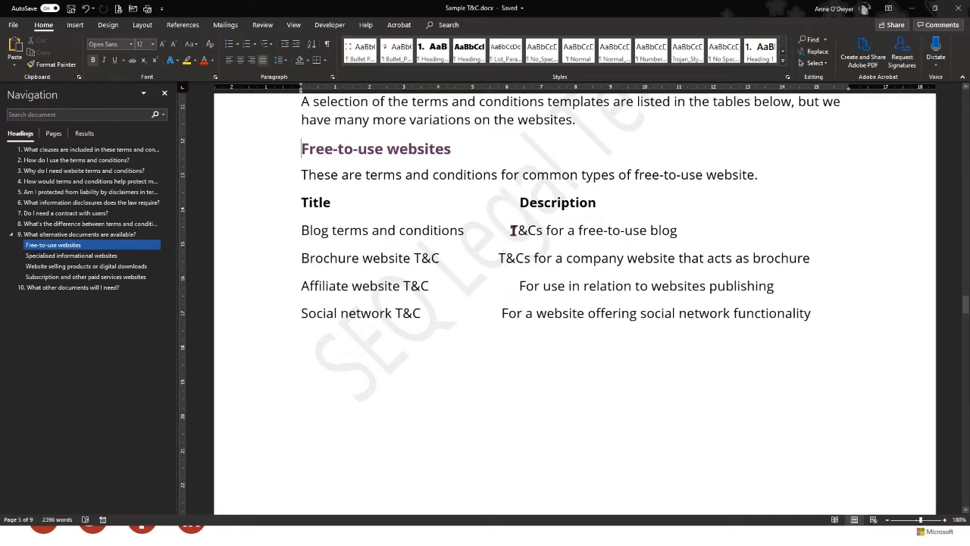
left_click(490, 258)
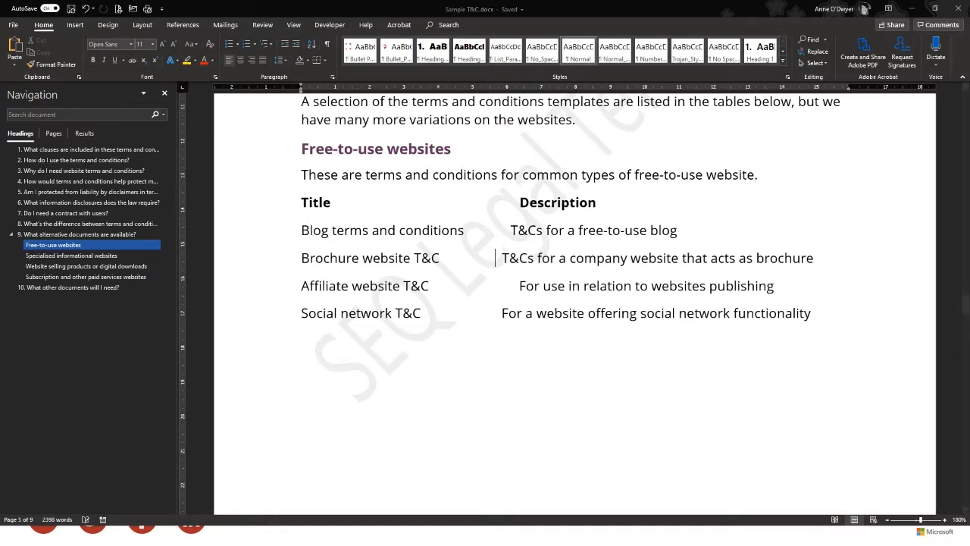
left_click(486, 290)
key("Delete")
key("Delete")
left_click(491, 314)
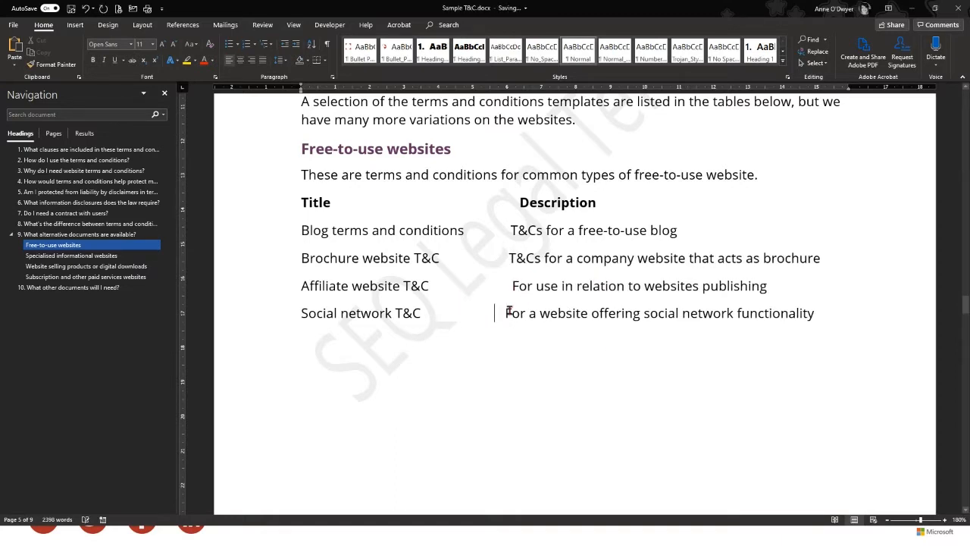
left_click(533, 334)
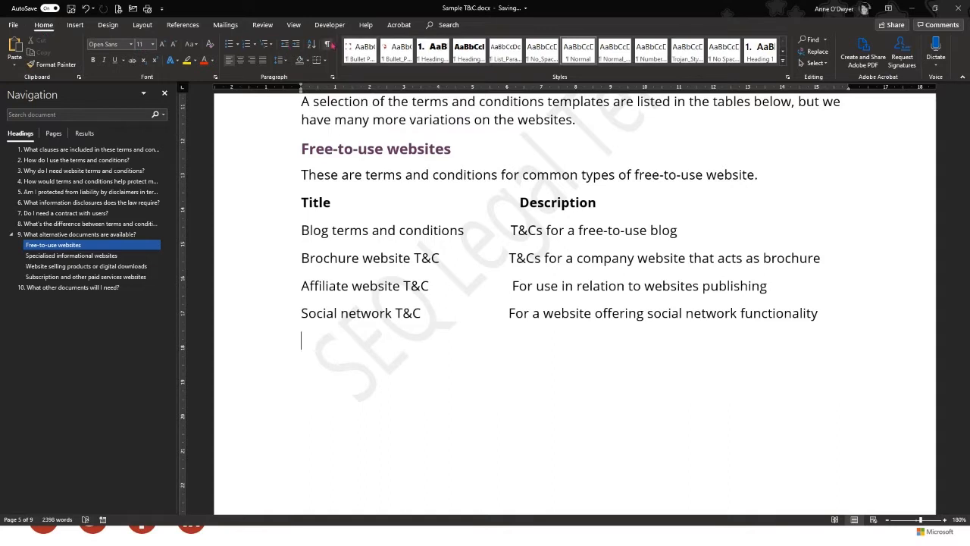
Show formatting marks and replace the gap before the Blog T&Cs description with two tabs
left_click(328, 45)
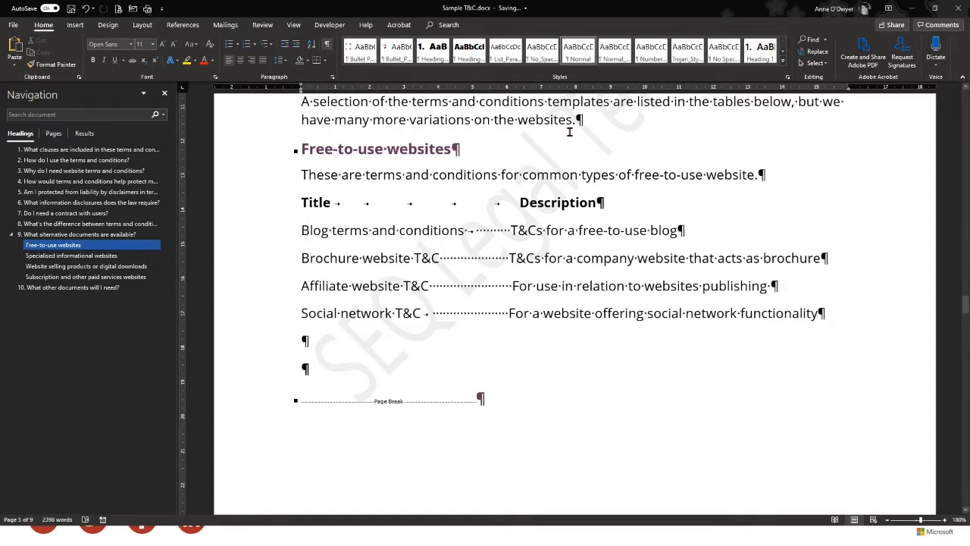
scroll(569, 128, "up", 1)
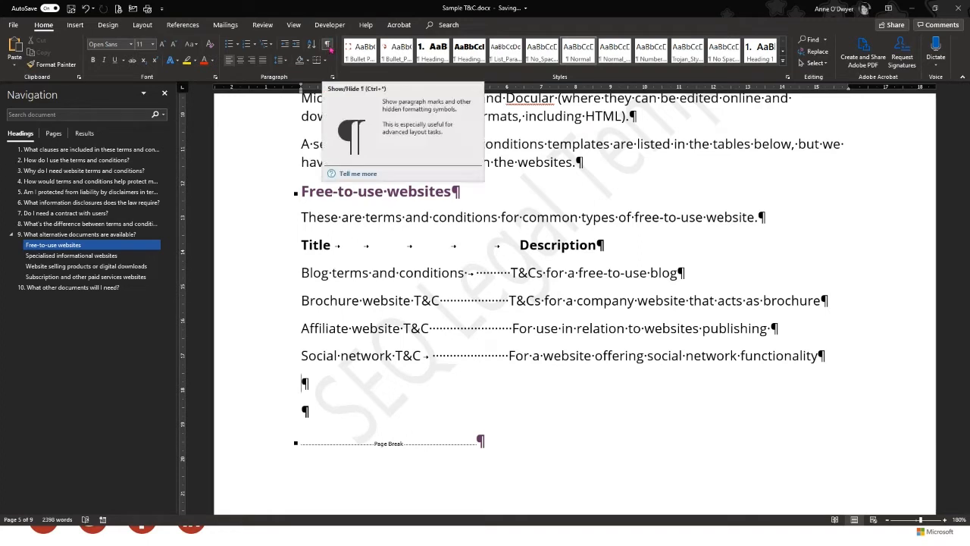
left_click(510, 273)
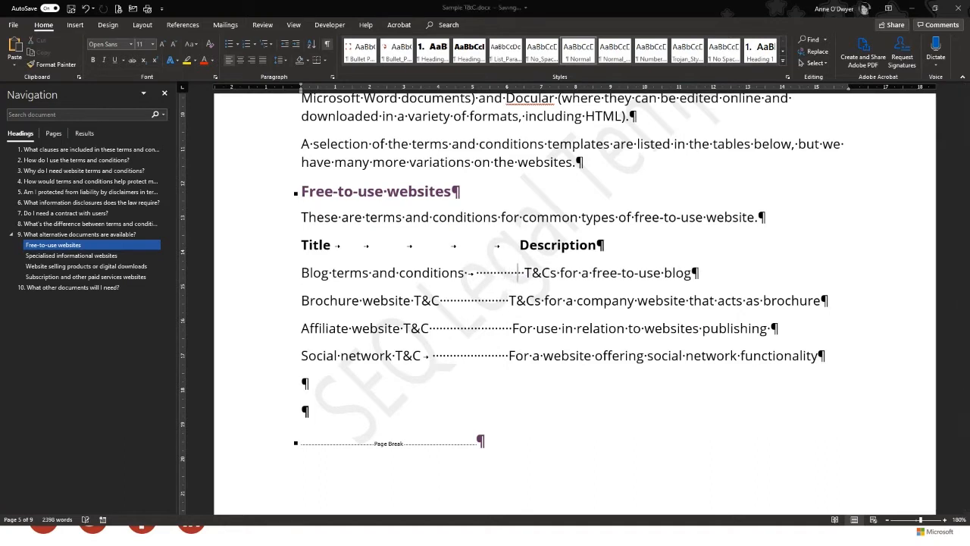
left_click_drag(528, 273, 468, 273)
key("Delete")
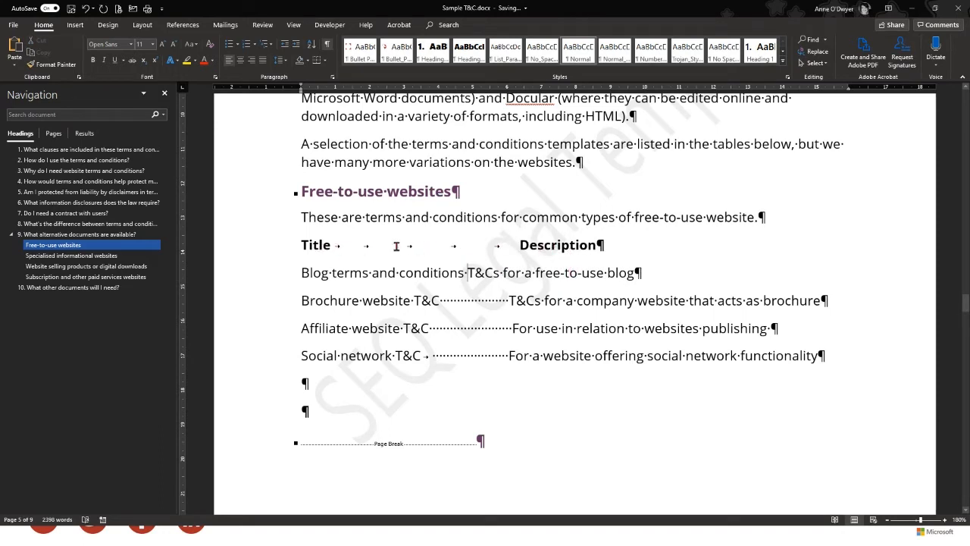
key("BackSpace")
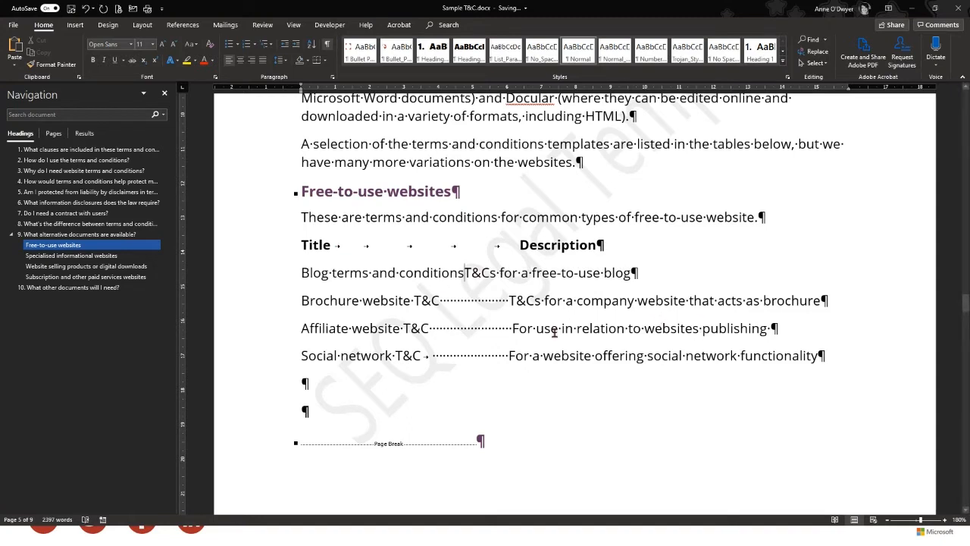
key("Tab")
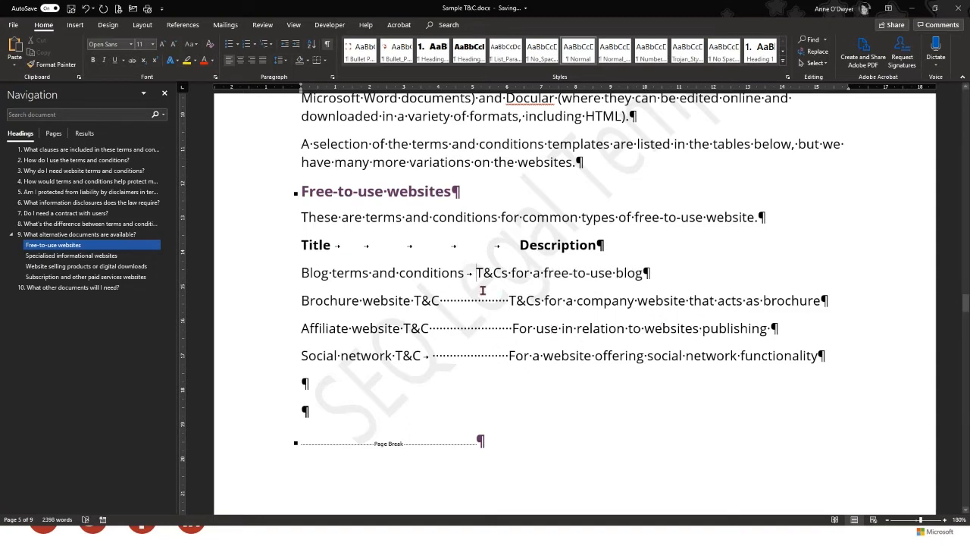
key("Tab")
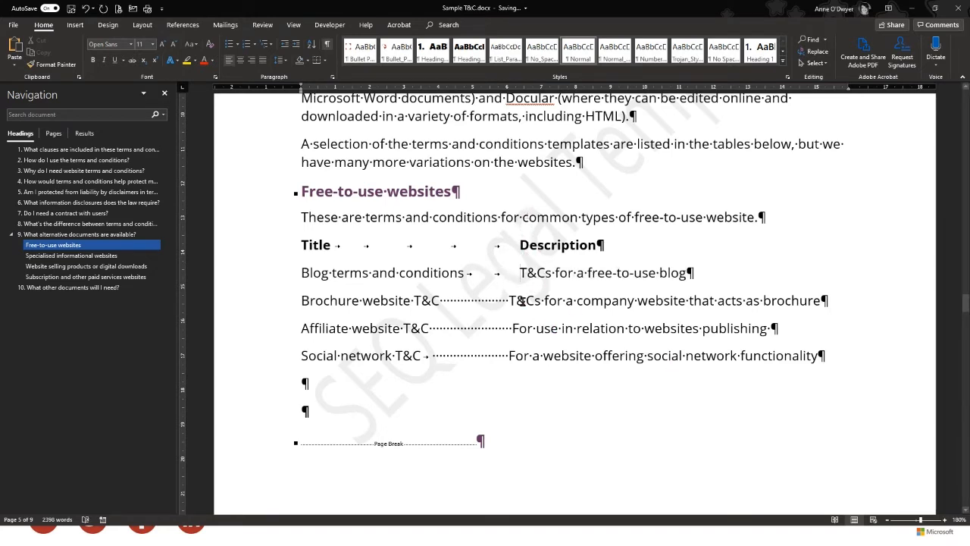
Replace the dotted leader tabs on the Brochure and Affiliate rows with plain tabs
left_click_drag(509, 300, 441, 302)
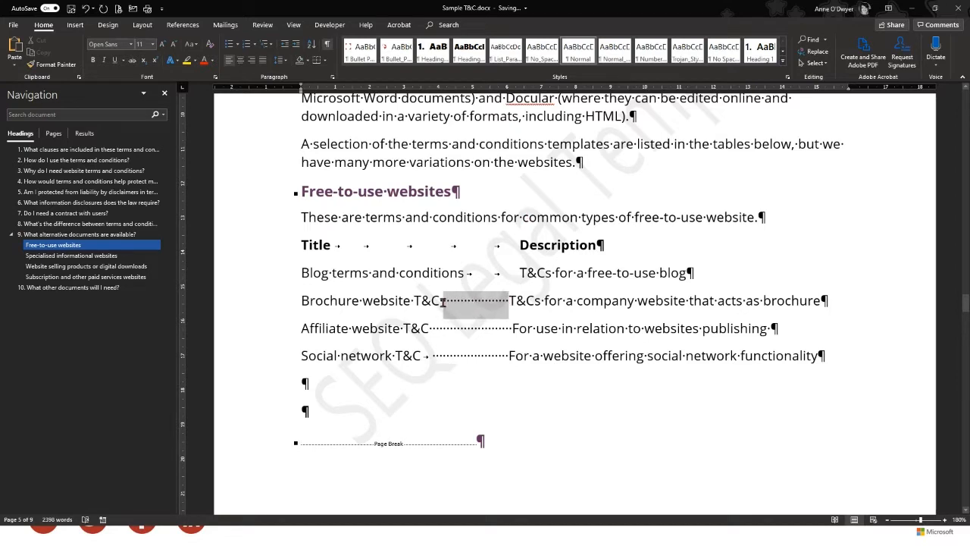
key("BackSpace")
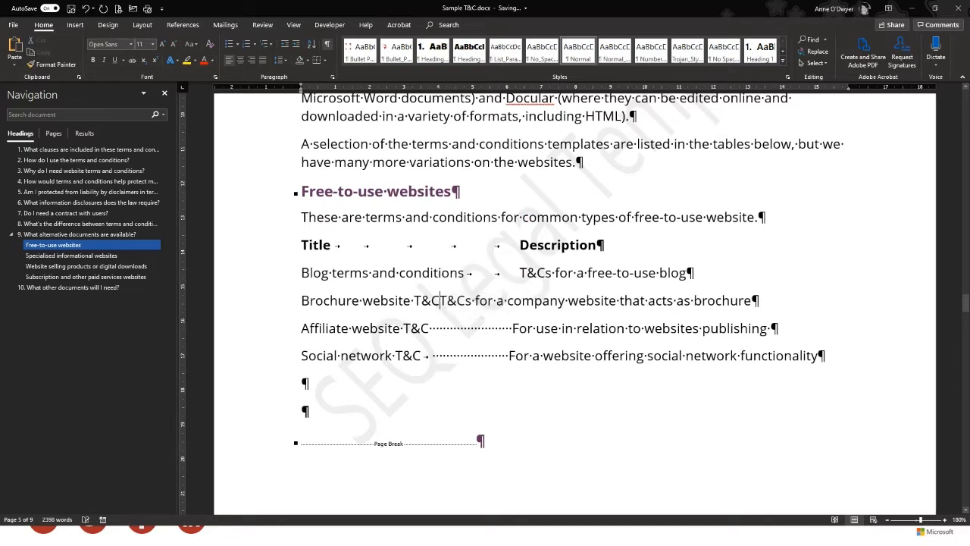
key("Tab")
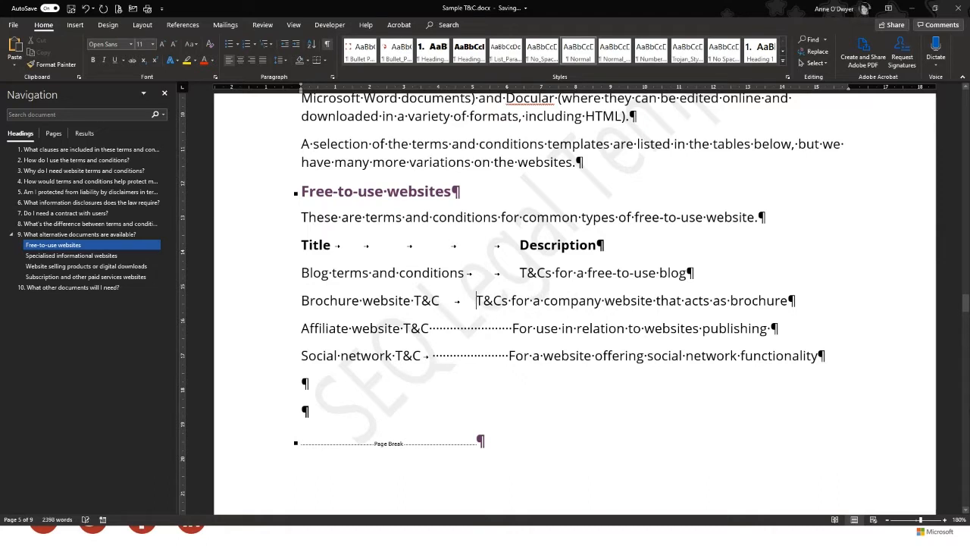
key("Tab")
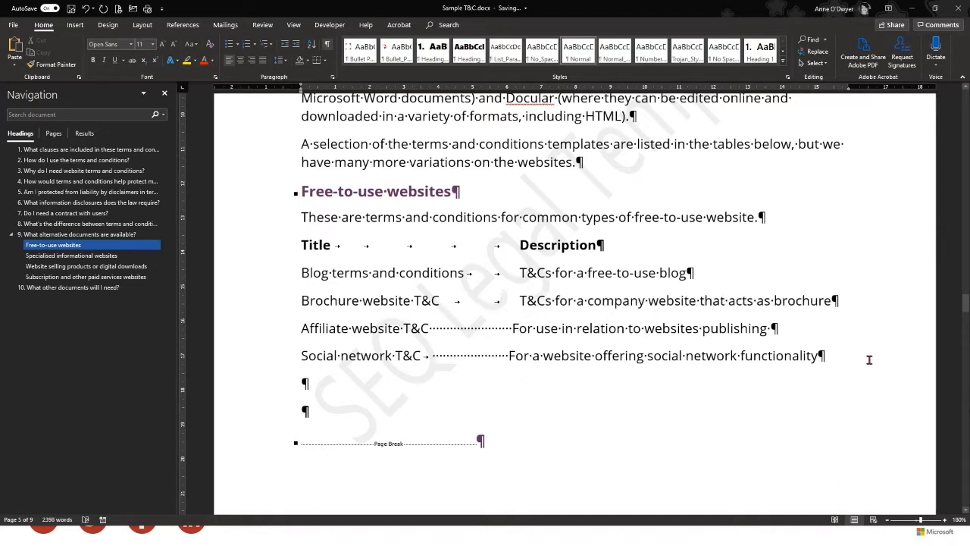
left_click_drag(513, 329, 432, 328)
key("Delete")
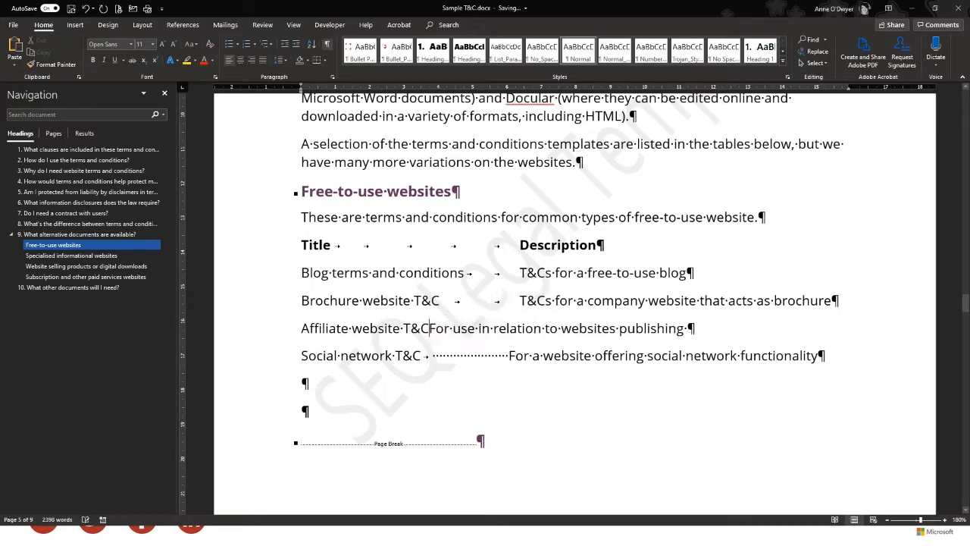
key("Tab")
key("Tab")
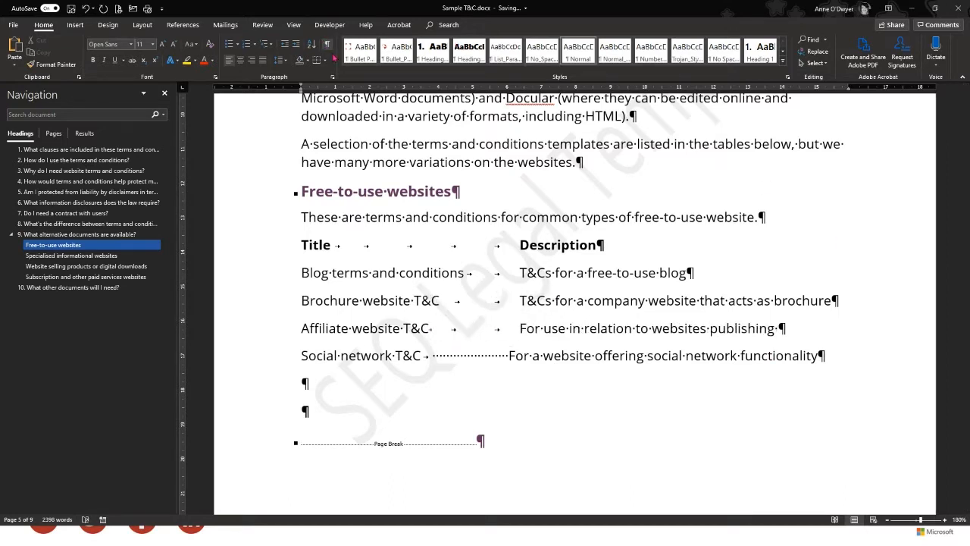
Hide formatting marks and tab the Social network description into the Description column
left_click(327, 43)
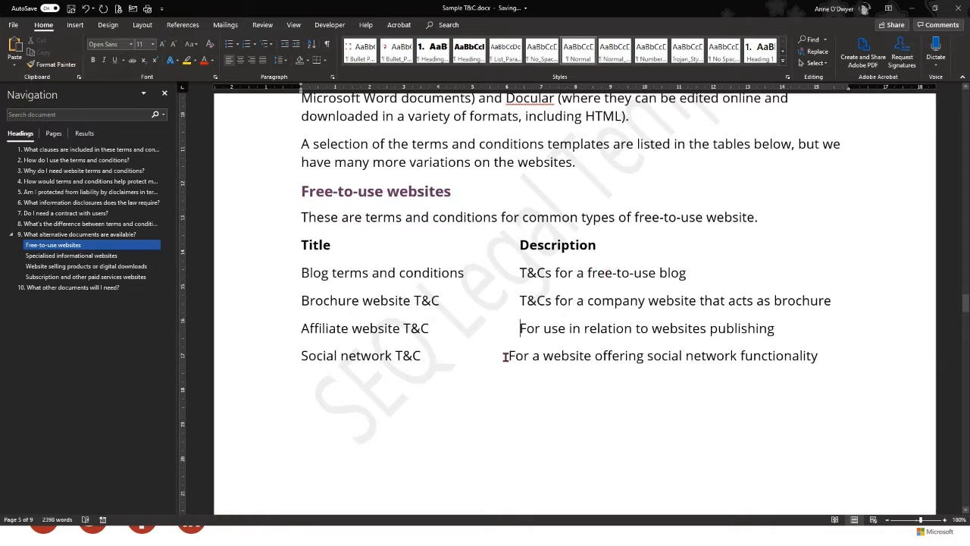
left_click_drag(508, 356, 425, 359)
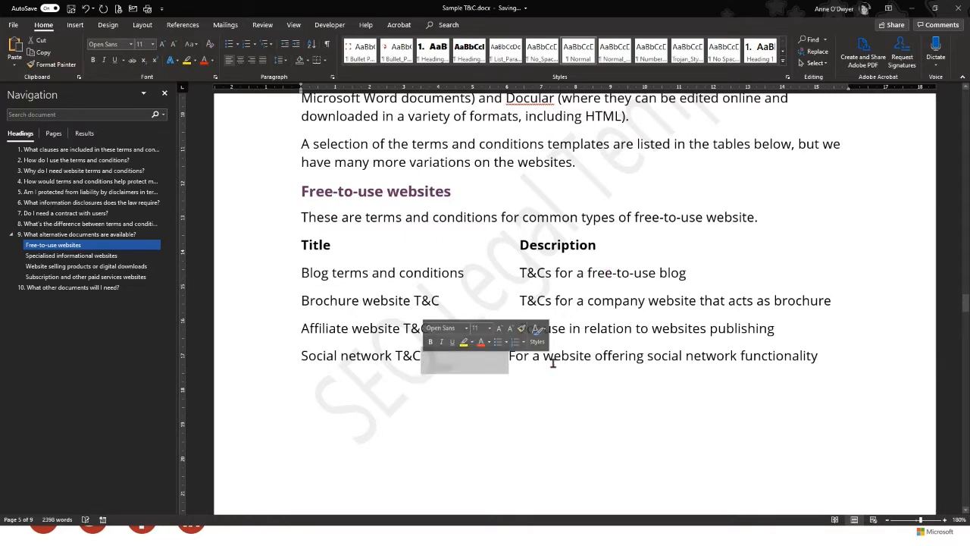
key("Delete")
key("Tab")
key("Tab")
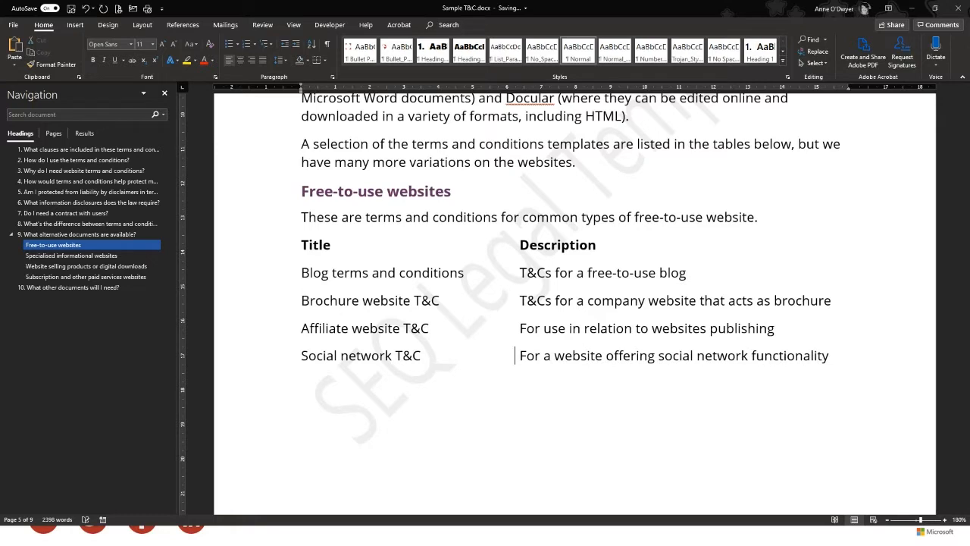
left_click(568, 404)
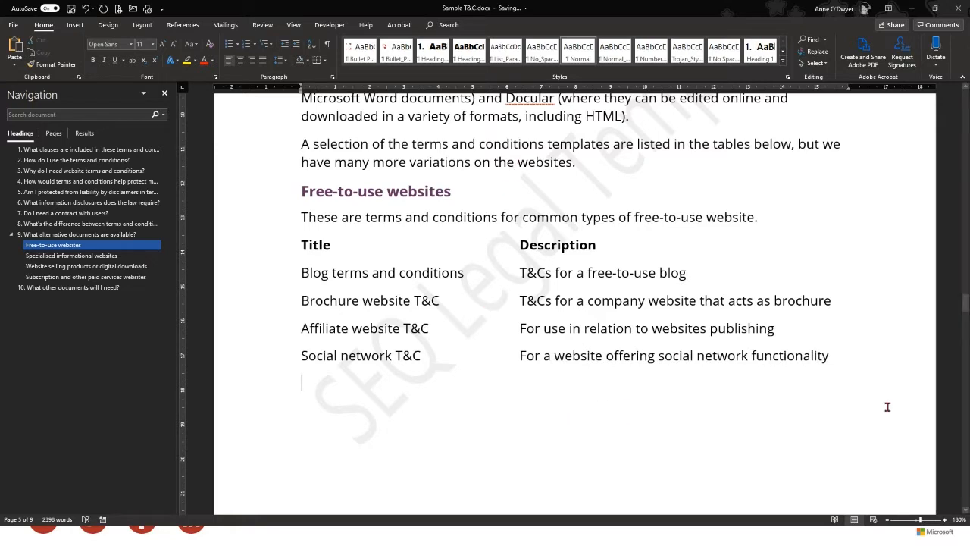
left_click(860, 368)
Turn Show/Hide ¶ back on to reveal the tab characters in the Affiliate and Brochure rows
left_click(327, 46)
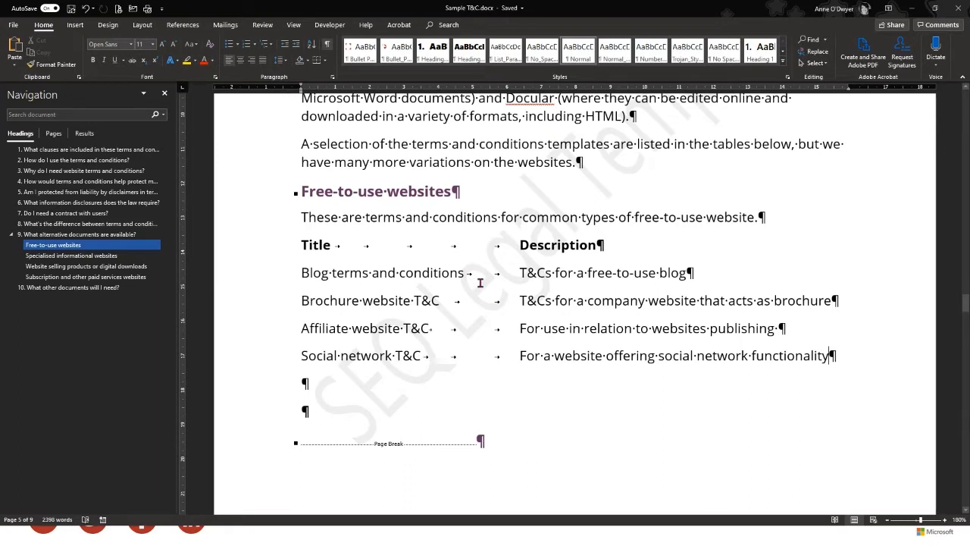
left_click(477, 327)
left_click(476, 300)
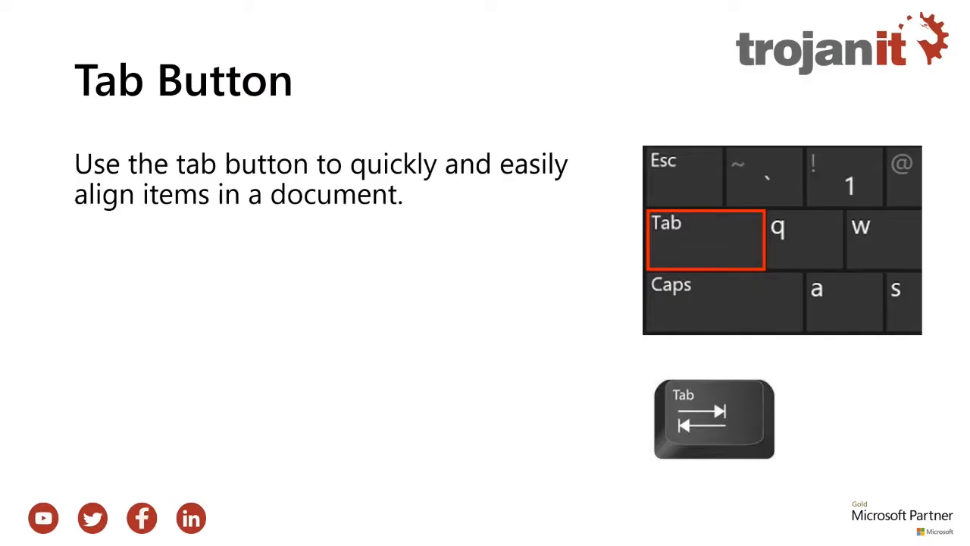
Advance the slideshow from the Tab Button slide to Select Similar Formatting
left_click(451, 100)
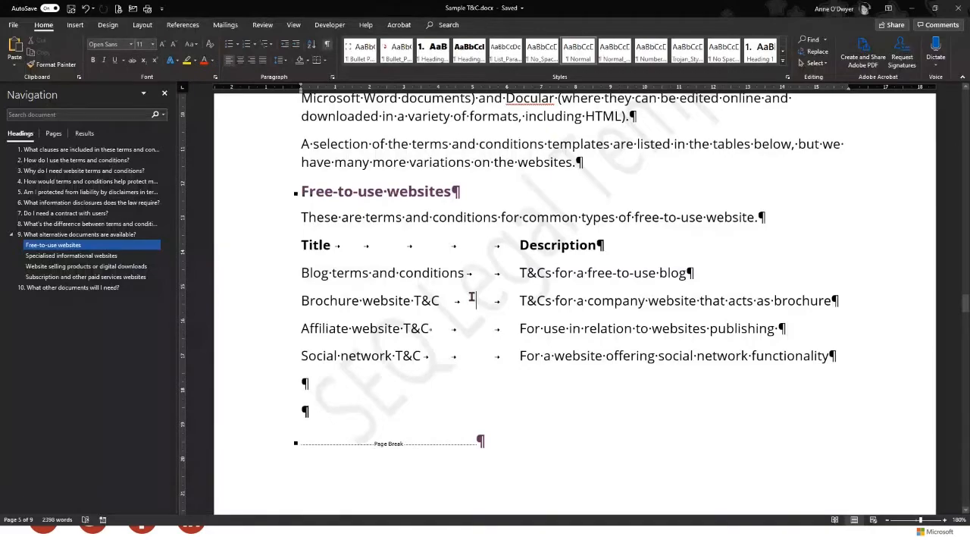
Select heading 1's text, then use Select All Text With Similar Formatting to grab every heading
scroll(516, 278, "up", 3)
scroll(516, 277, "up", 3)
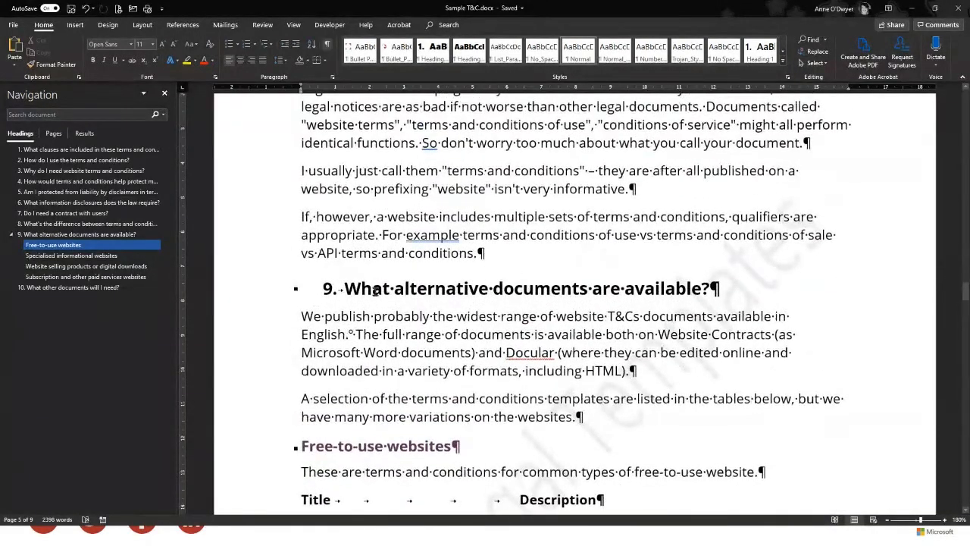
scroll(374, 291, "up", 5)
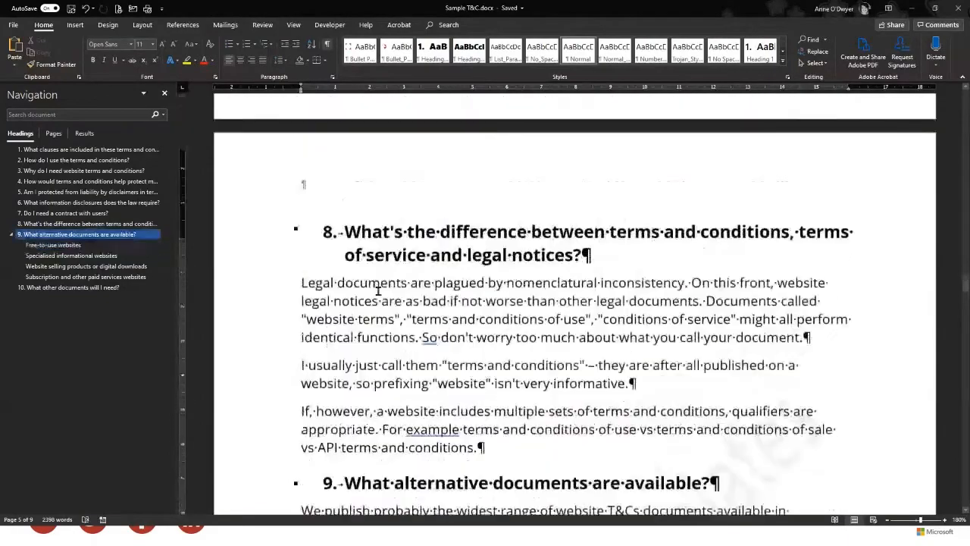
scroll(377, 291, "up", 15)
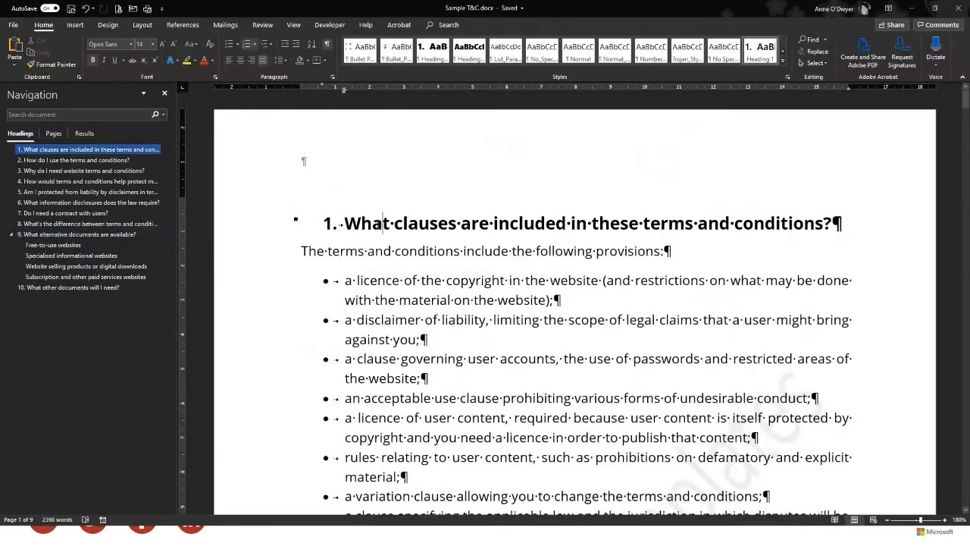
left_click_drag(346, 223, 837, 231)
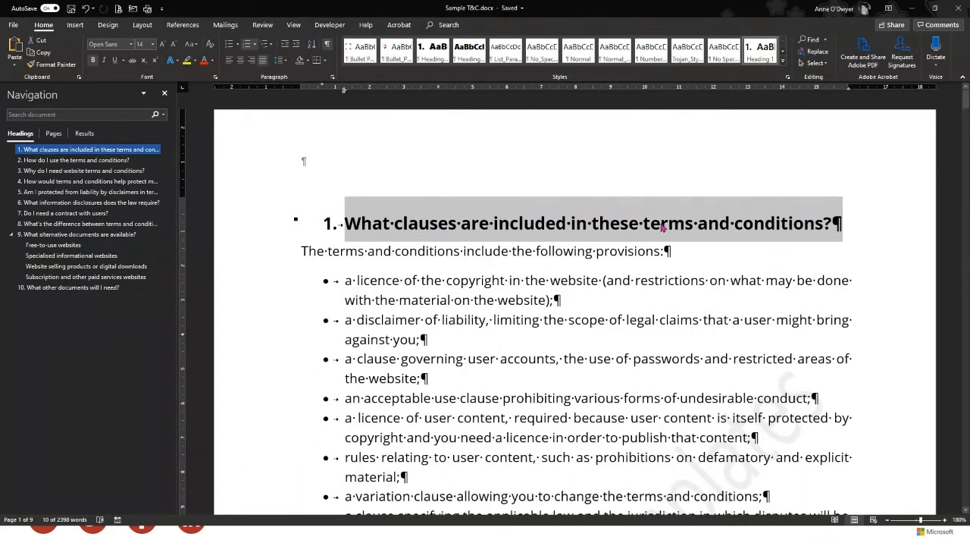
left_click(817, 63)
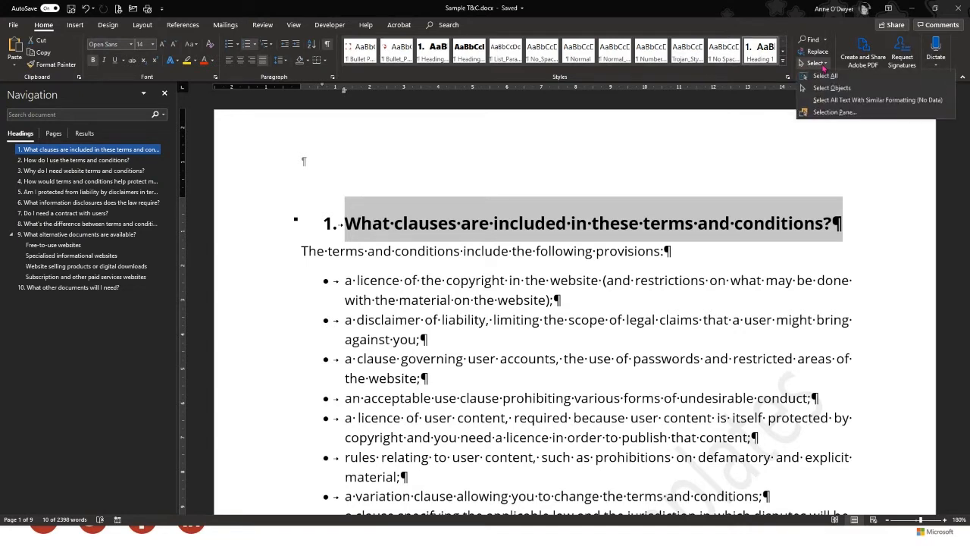
left_click(890, 102)
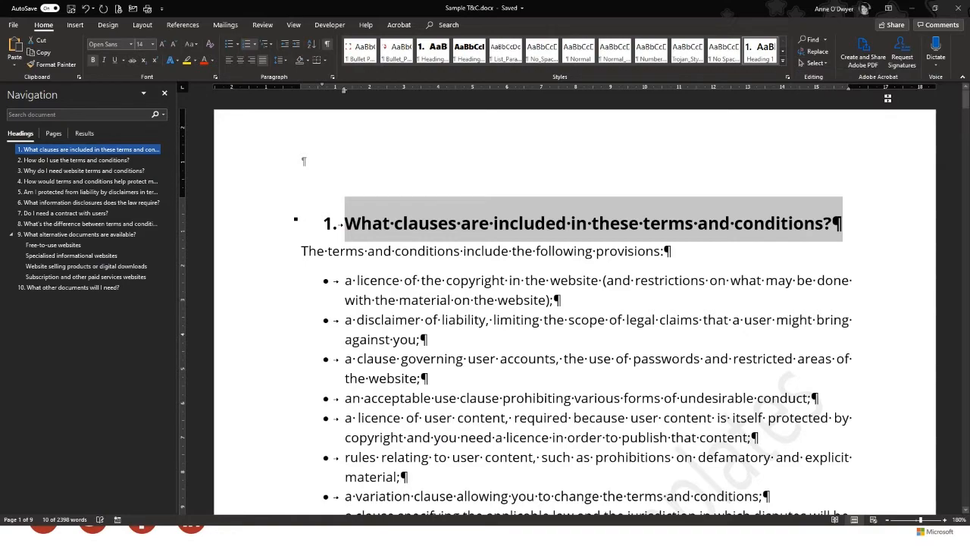
scroll(671, 320, "down", 8)
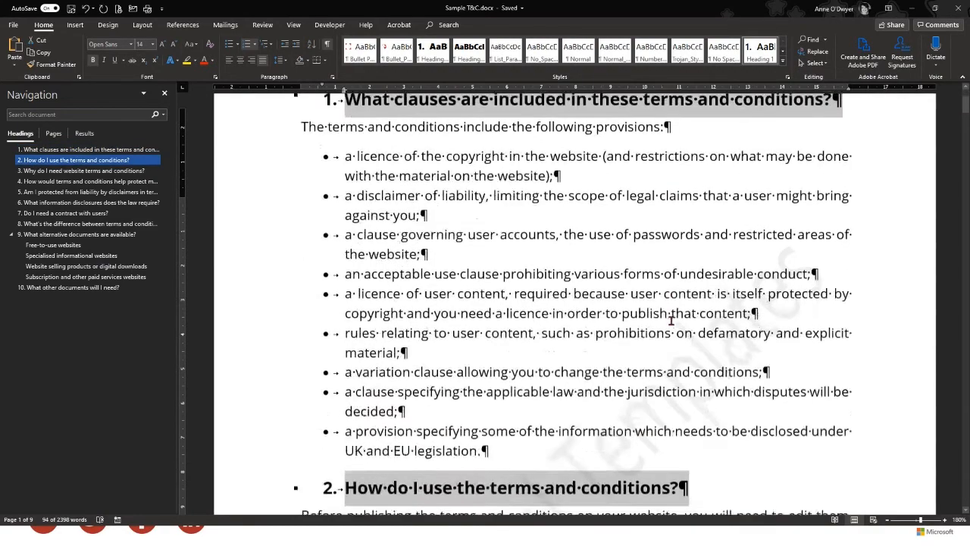
scroll(545, 298, "down", 6)
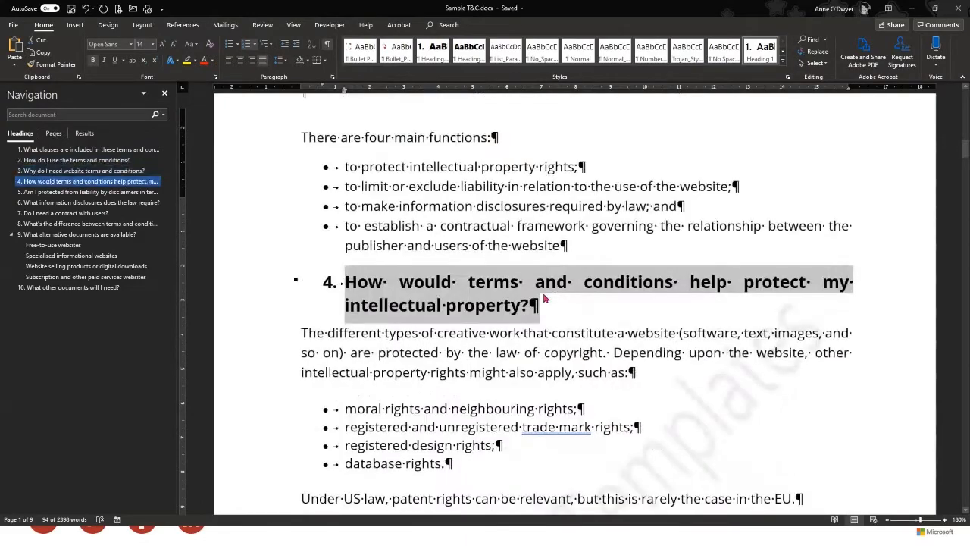
scroll(543, 298, "up", 8)
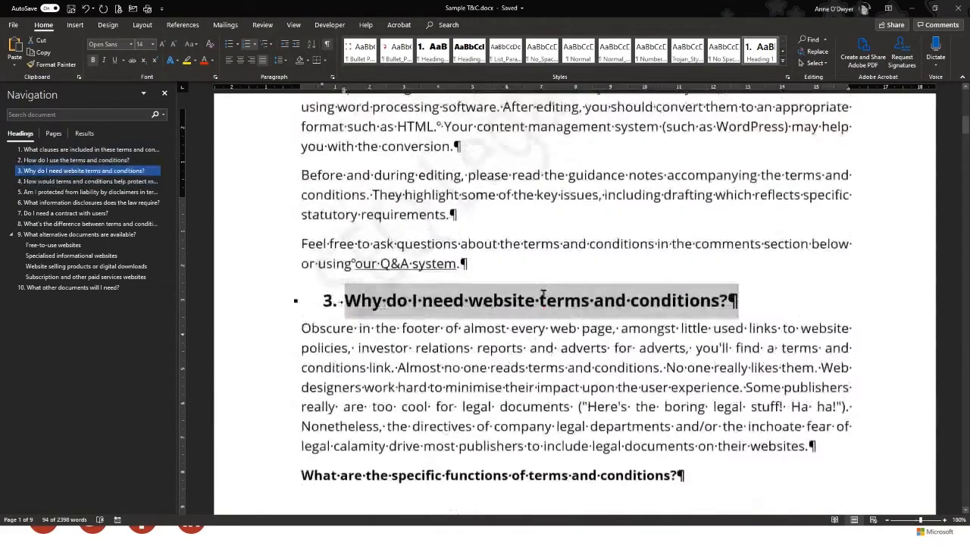
Colour all selected headings red, grow them from 14 to 16 point, then deselect
scroll(543, 294, "up", 6)
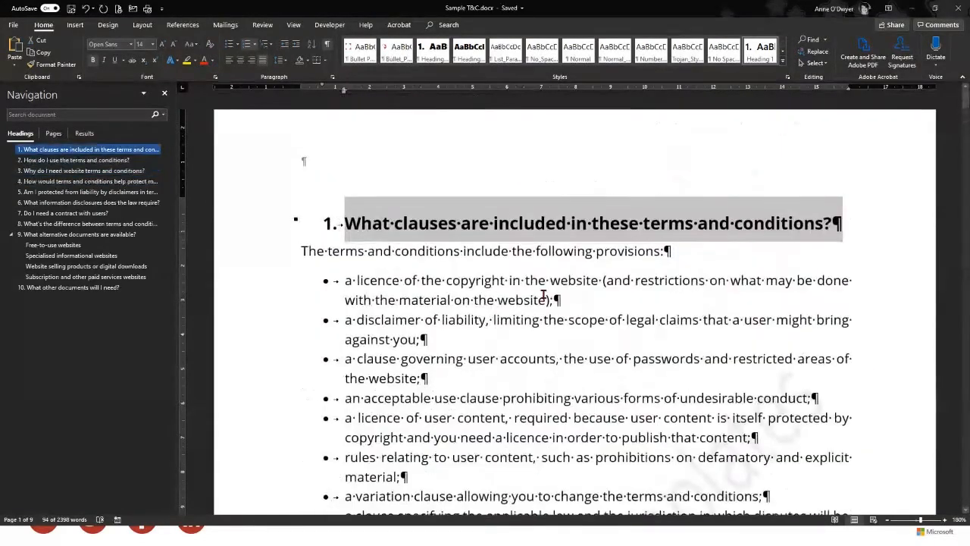
left_click(203, 60)
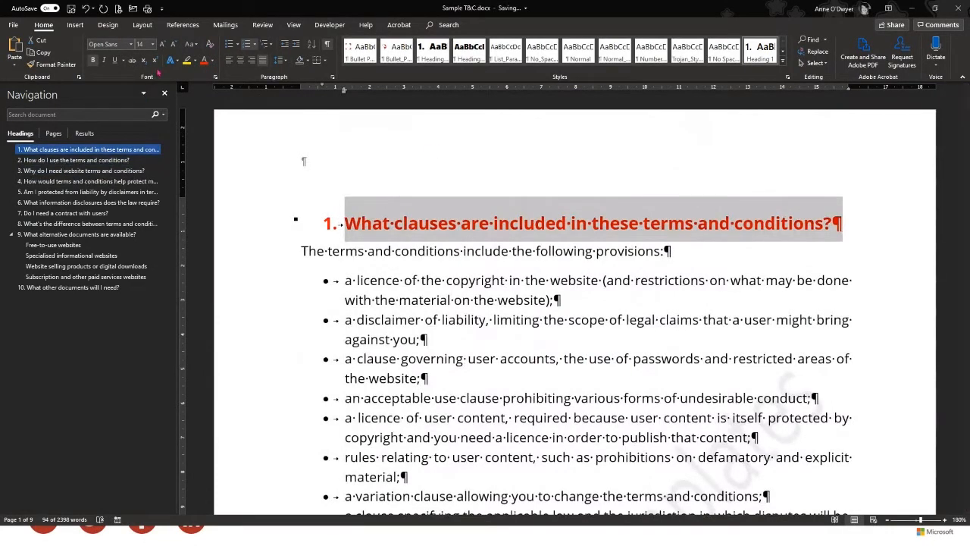
key("ctrl+shift+period")
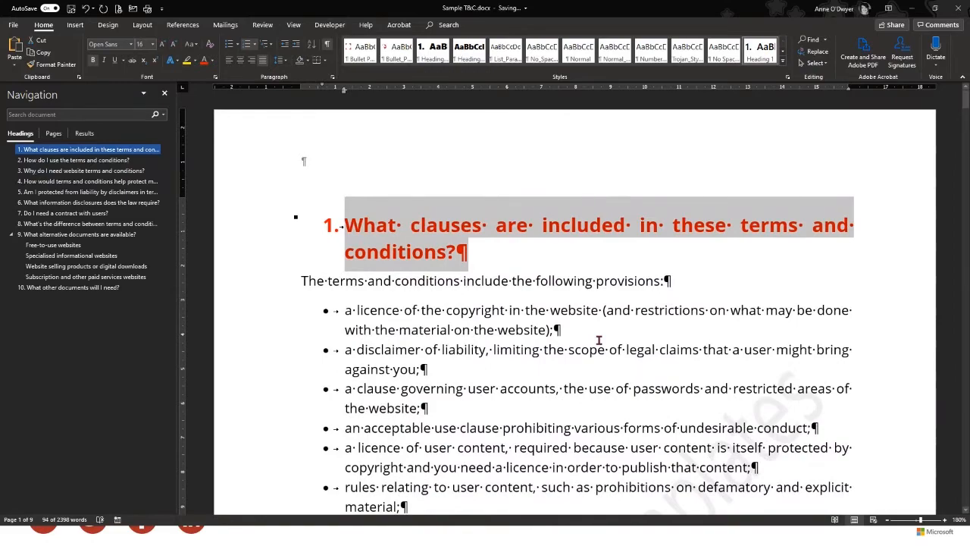
scroll(599, 340, "down", 6)
scroll(595, 371, "down", 8)
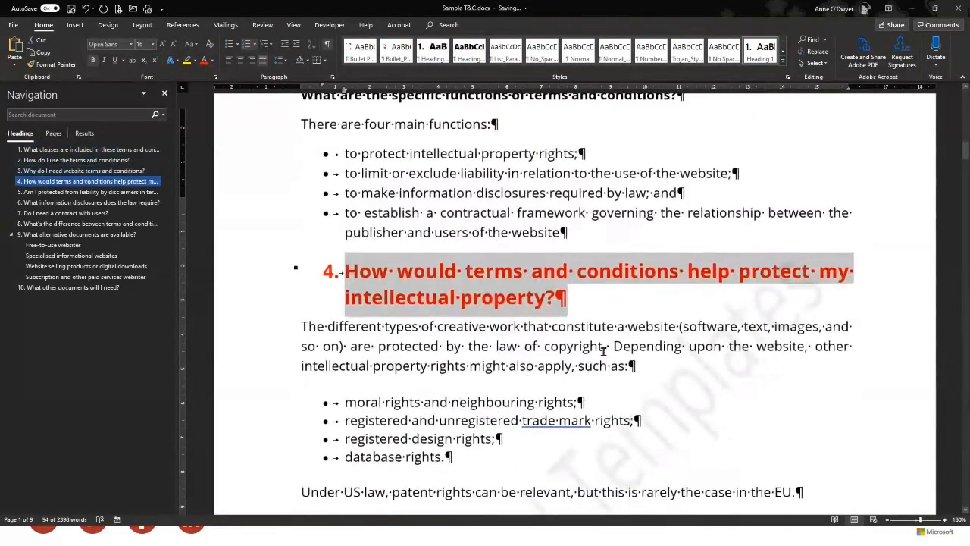
scroll(604, 348, "down", 9)
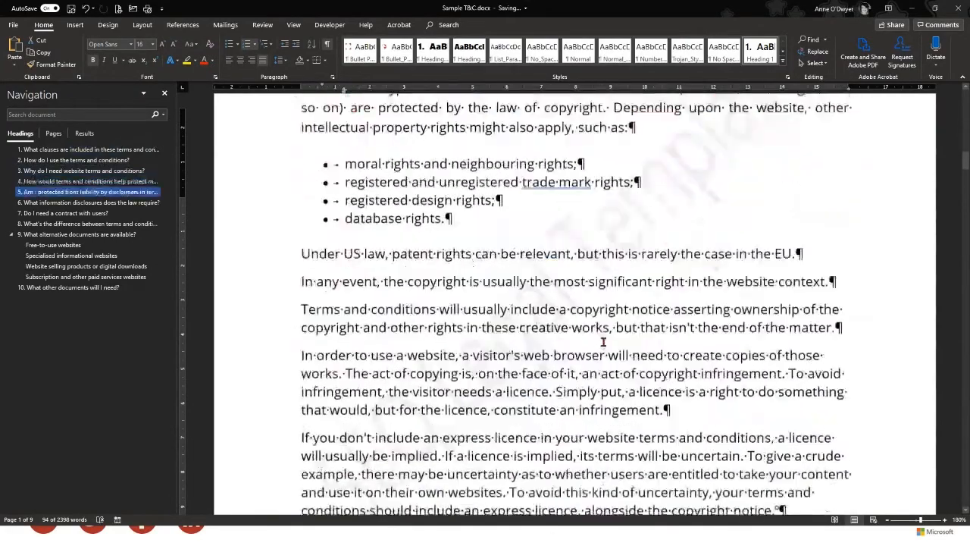
scroll(603, 341, "down", 8)
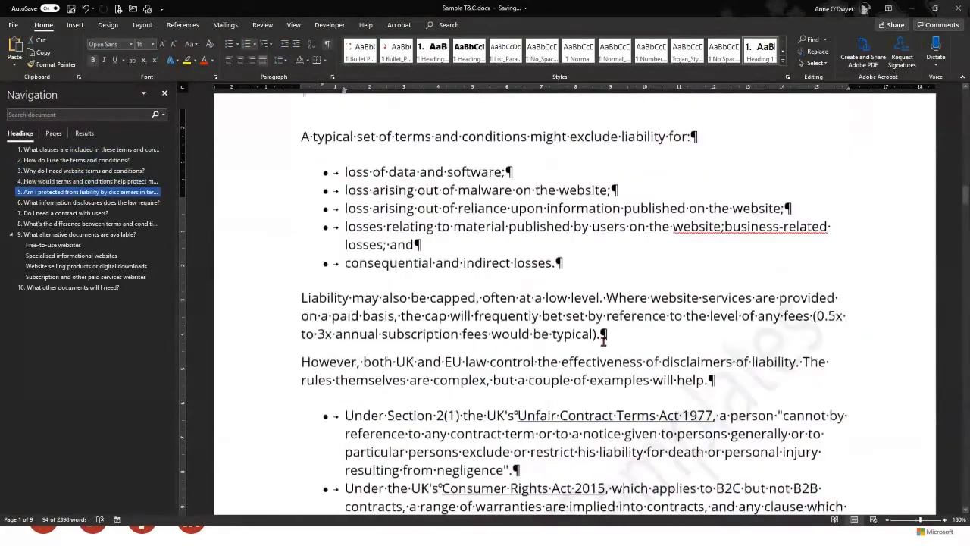
scroll(603, 341, "up", 10)
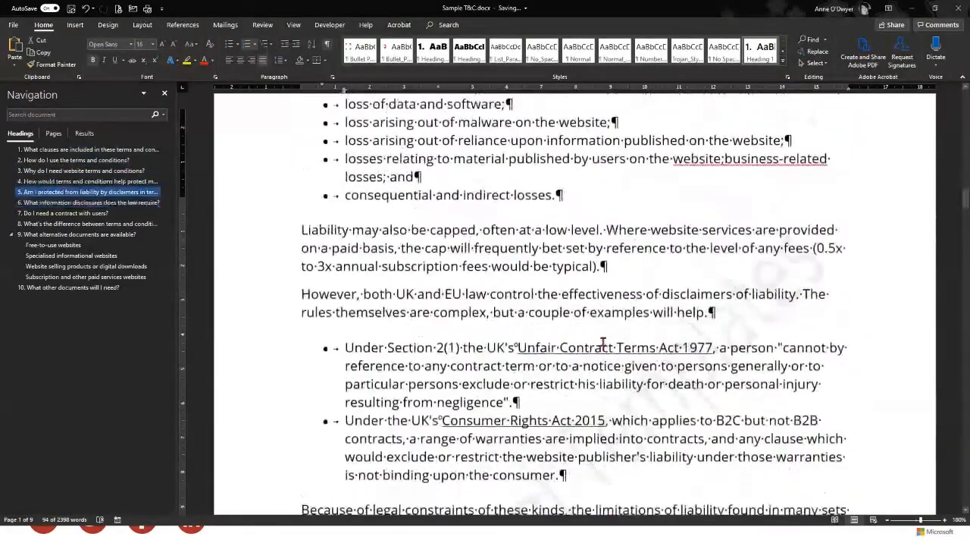
scroll(604, 341, "up", 12)
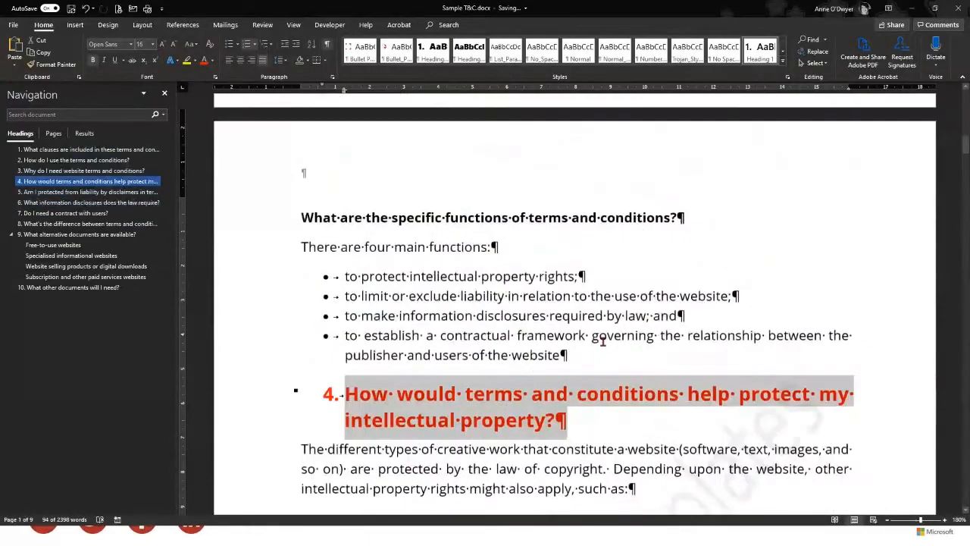
scroll(604, 341, "up", 12)
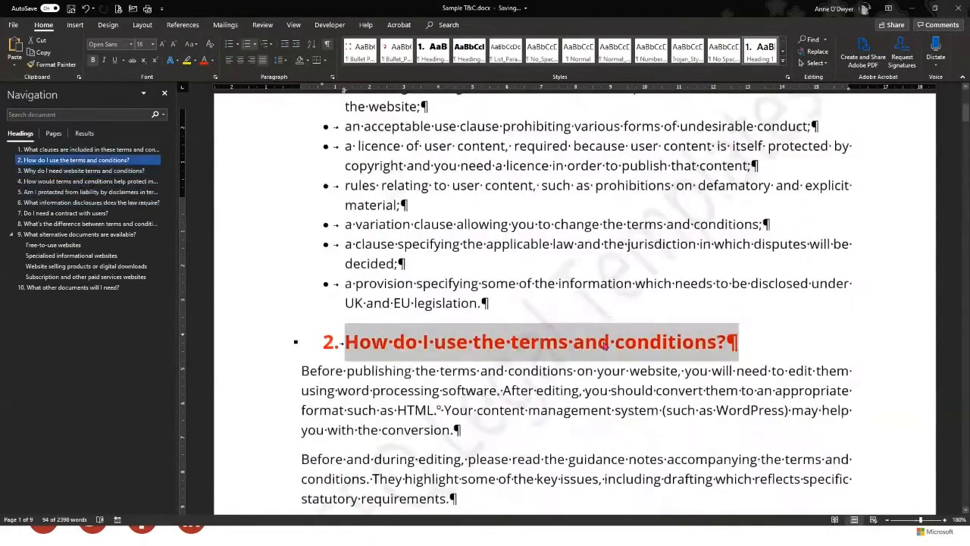
left_click(551, 243)
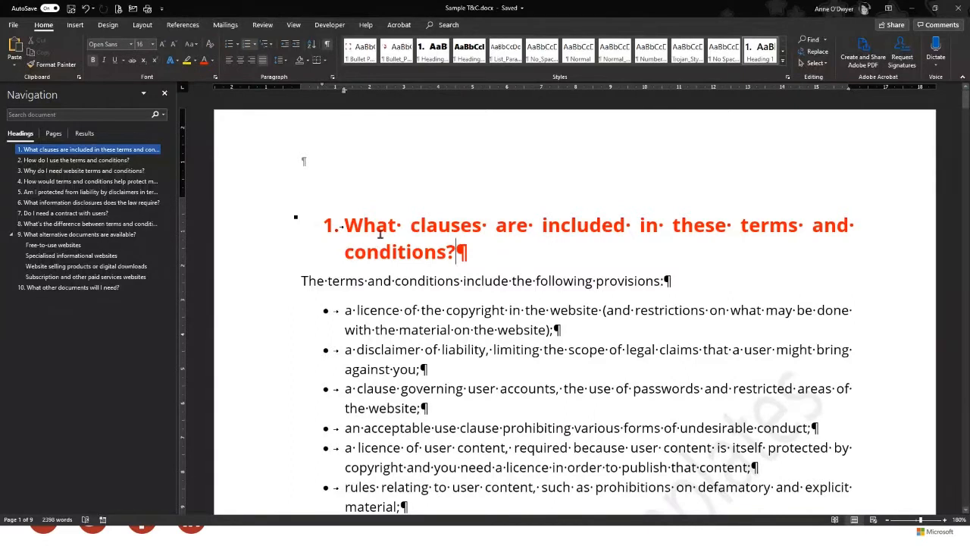
Clear all formatting from the first heading so it becomes plain text
triple_click(347, 222)
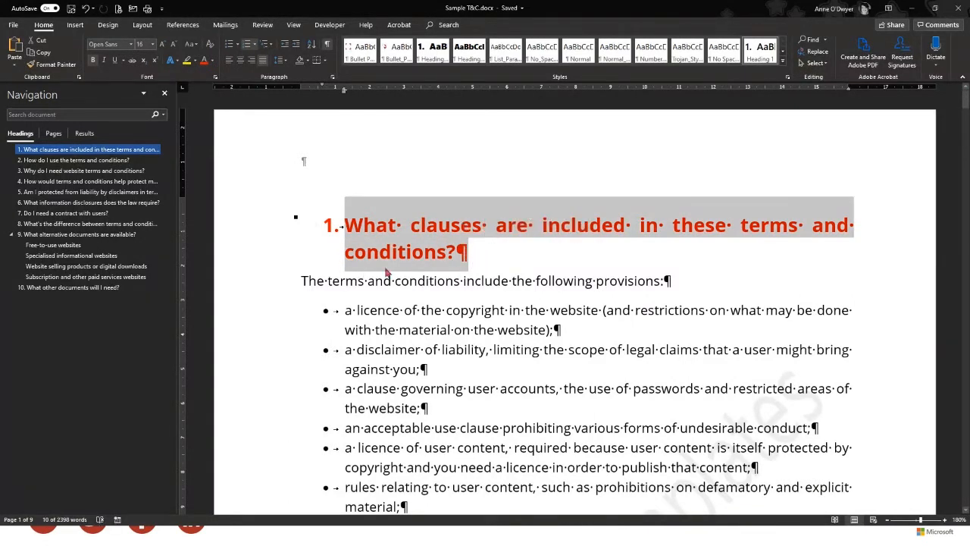
scroll(376, 271, "down", 1)
scroll(379, 273, "up", 1)
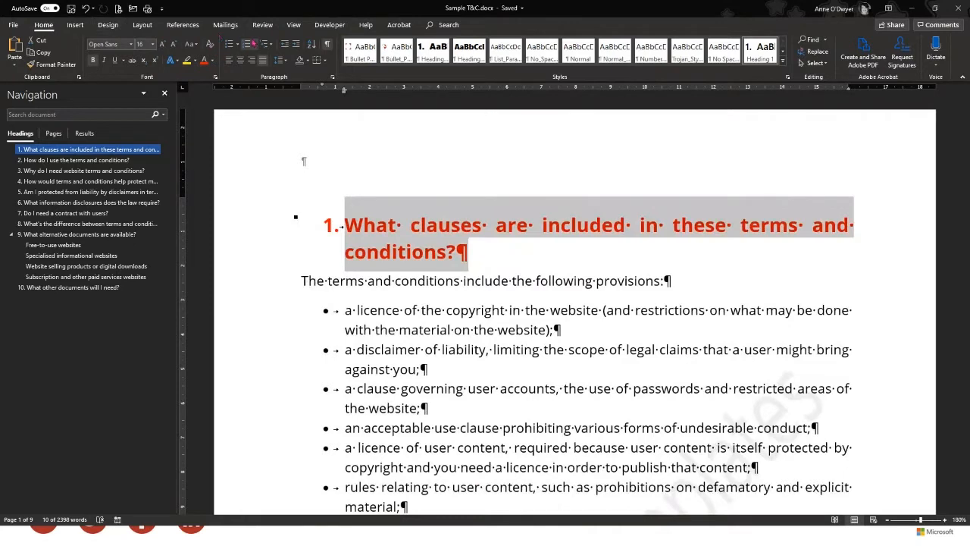
left_click(212, 45)
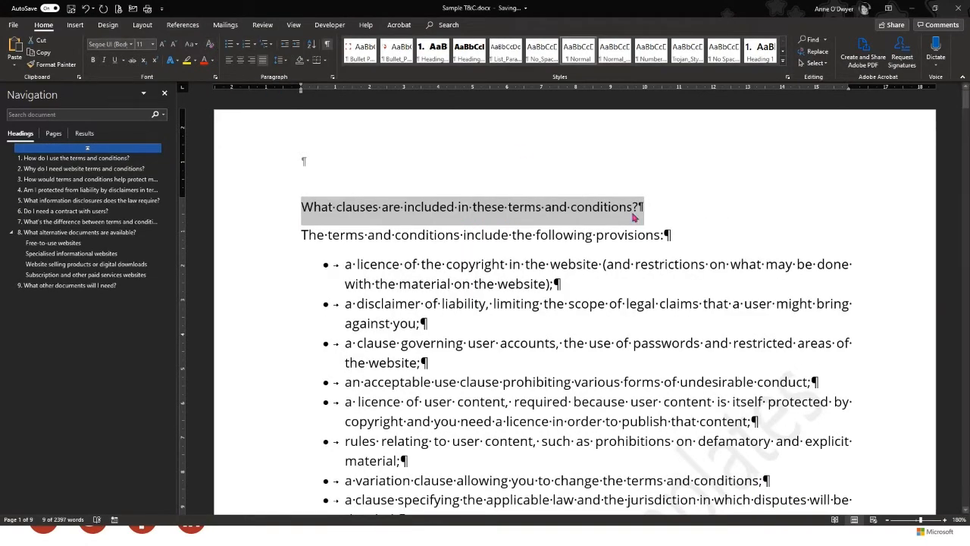
left_click(661, 212)
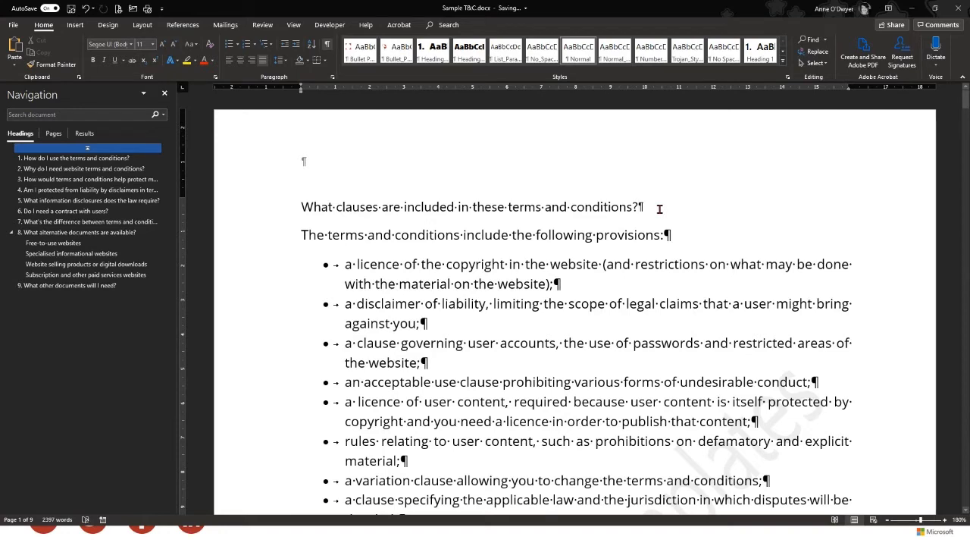
Clear formatting from the entire document, then undo to restore headings and bullet lists
key("ctrl+a")
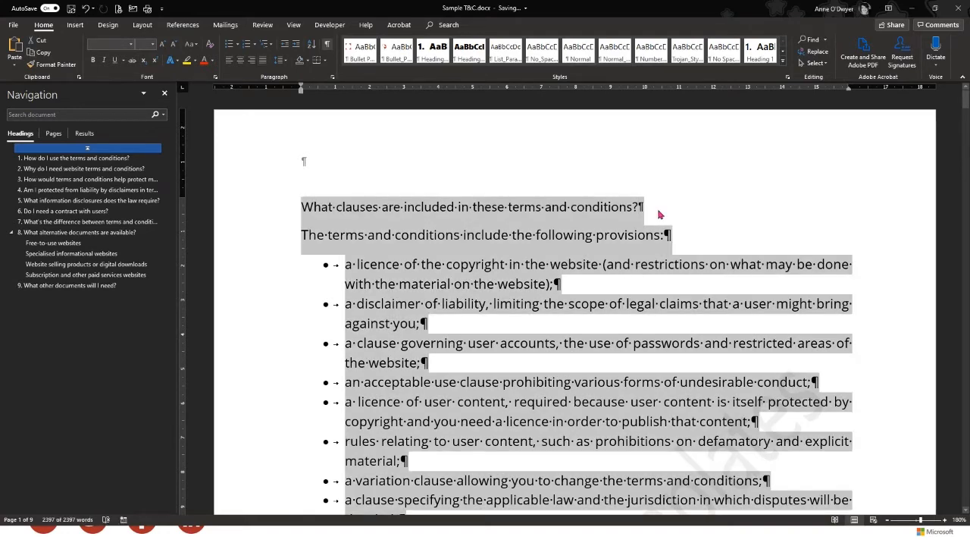
left_click(210, 45)
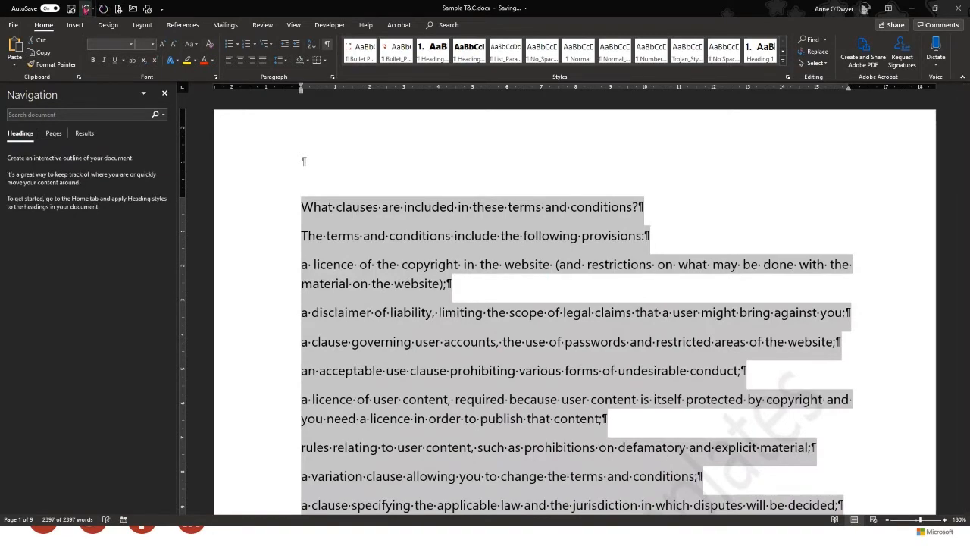
left_click(85, 9)
left_click(514, 234)
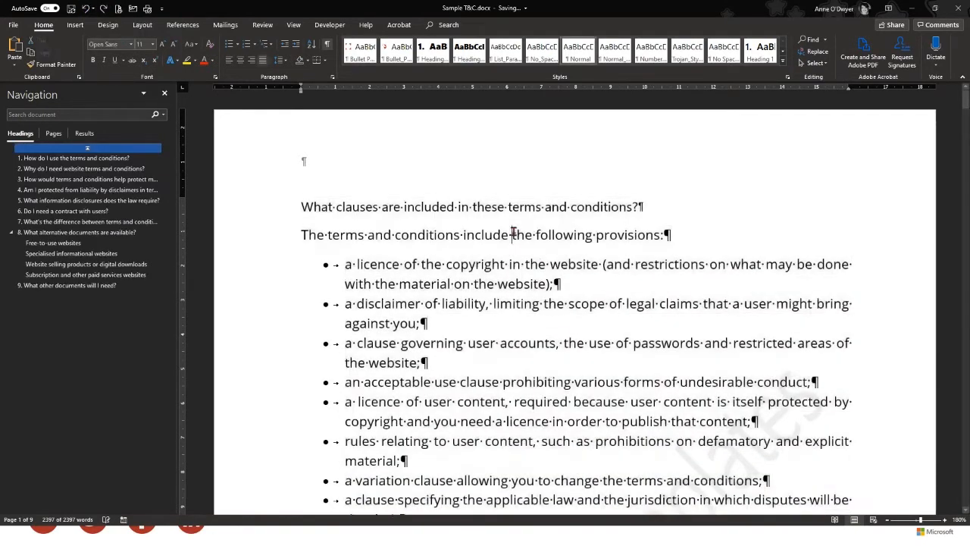
Use Format Painter to copy the 'How do I use the terms and conditions?' heading style onto the first heading
scroll(459, 319, "down", 3)
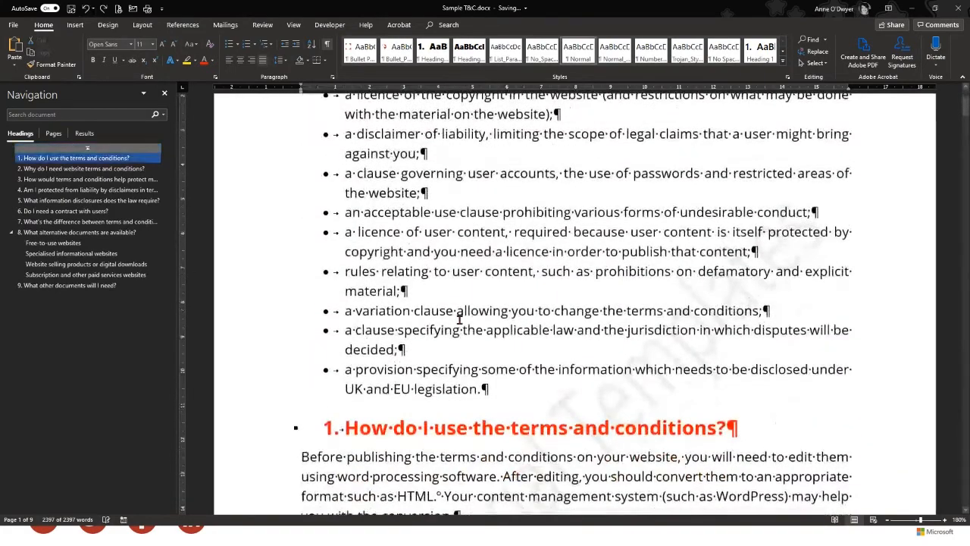
scroll(459, 319, "up", 3)
scroll(488, 390, "down", 4)
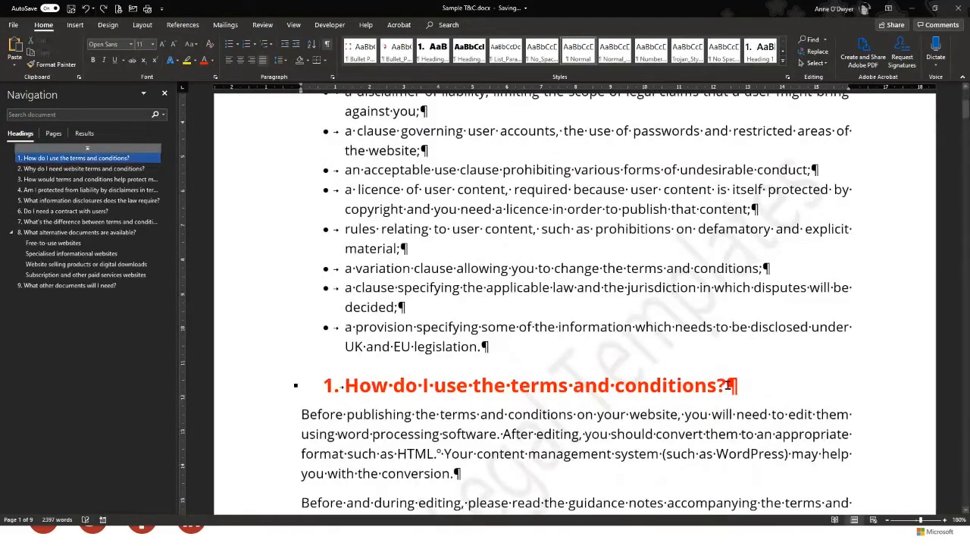
left_click_drag(729, 385, 350, 387)
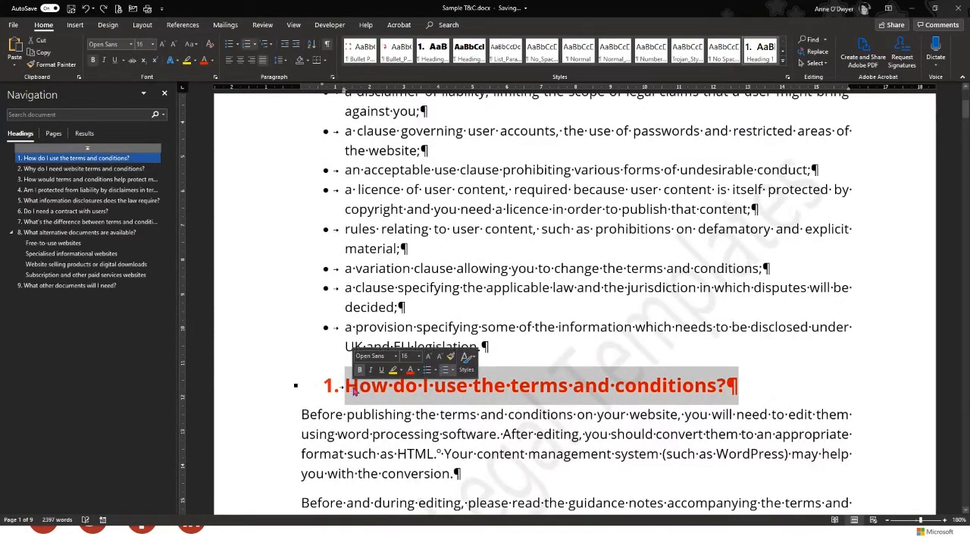
left_click(60, 68)
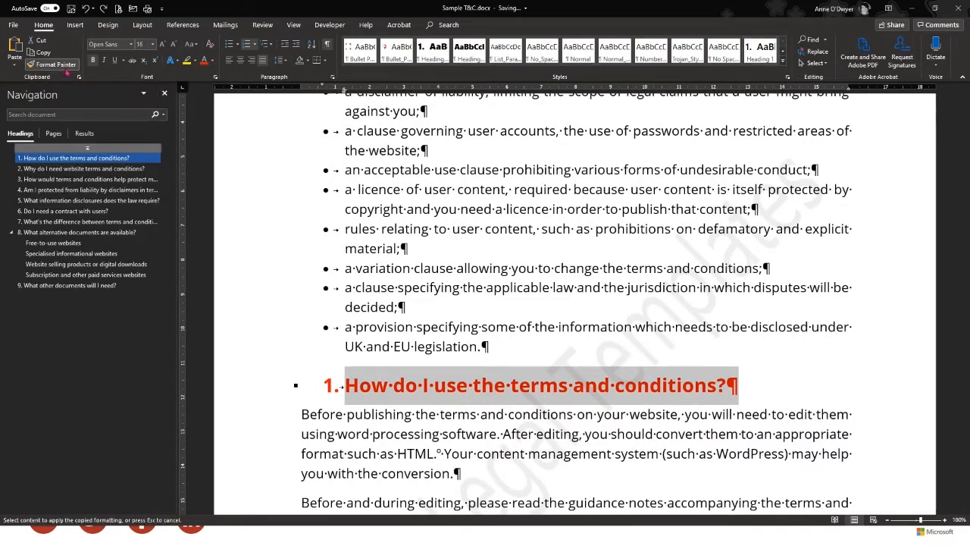
scroll(307, 333, "up", 3)
scroll(307, 333, "up", 1)
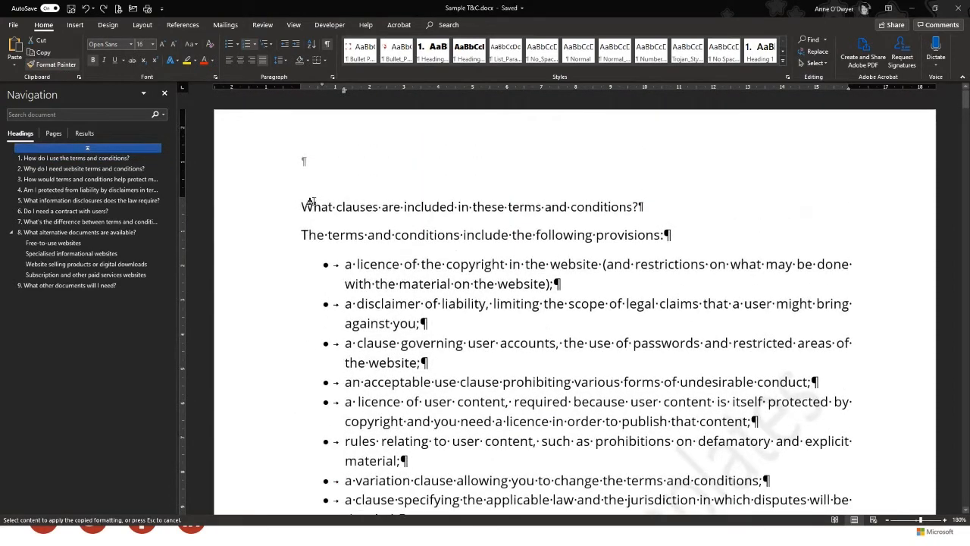
left_click_drag(301, 206, 656, 209)
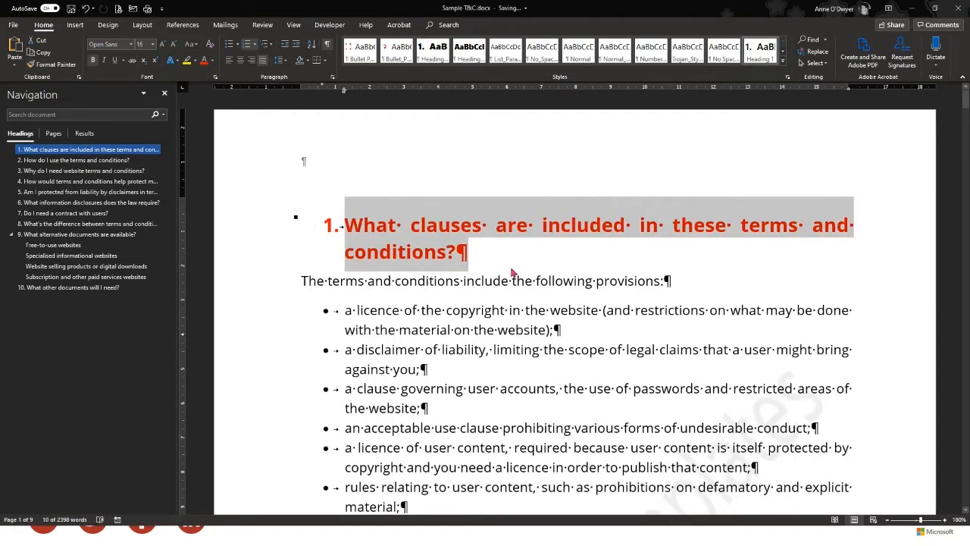
left_click(504, 263)
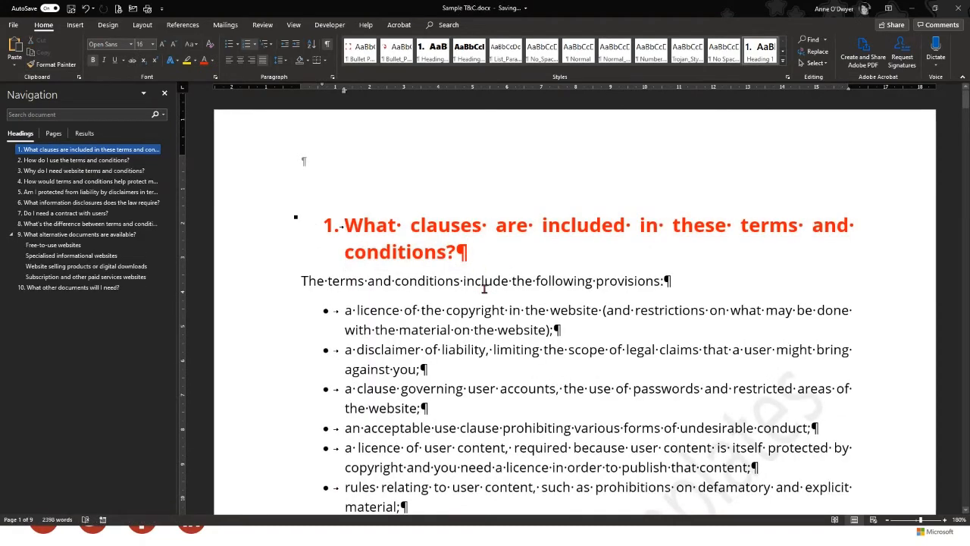
scroll(483, 288, "down", 5)
scroll(422, 251, "up", 5)
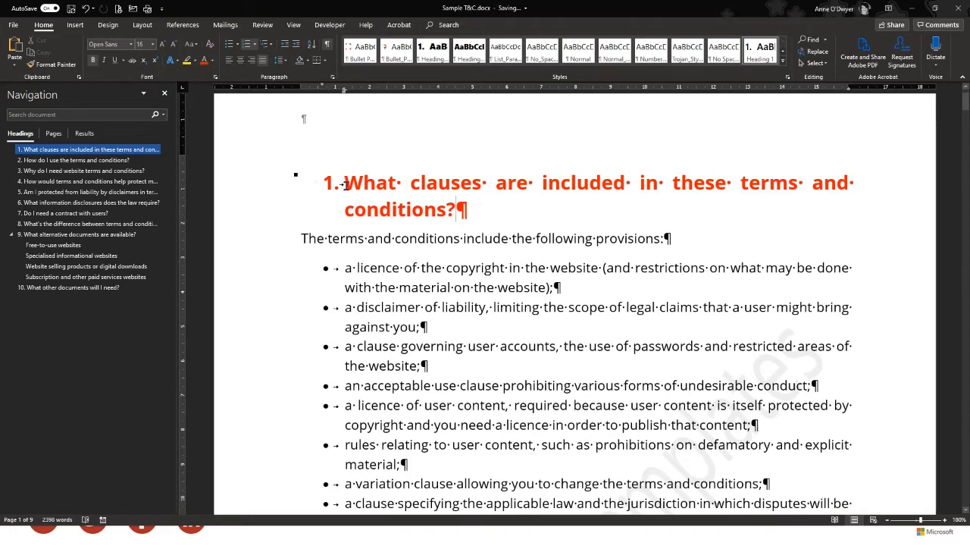
scroll(402, 262, "down", 10)
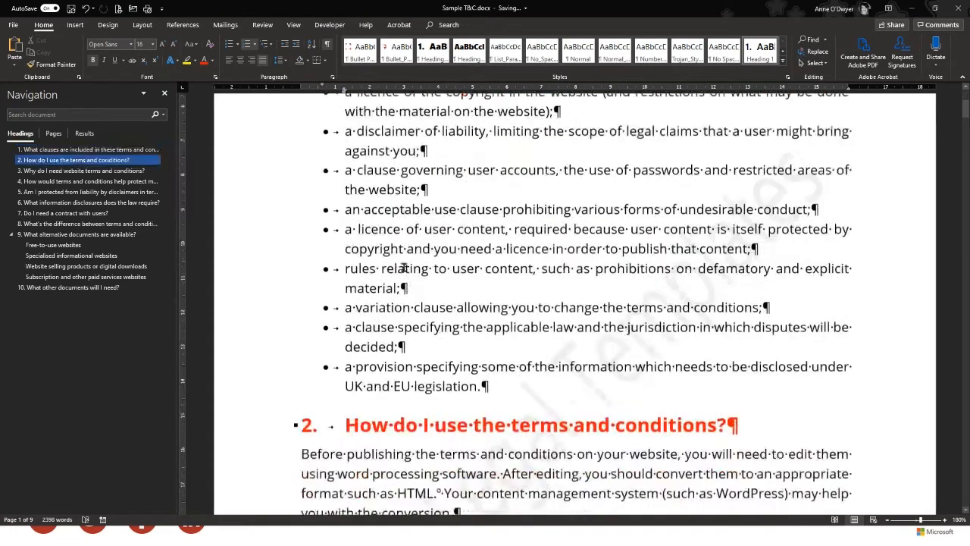
scroll(421, 357, "down", 5)
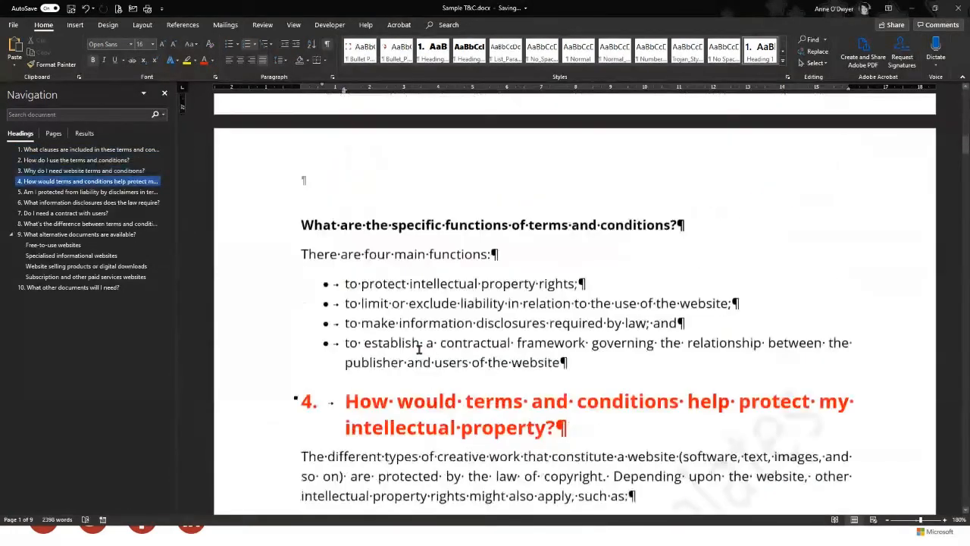
scroll(425, 352, "up", 15)
scroll(428, 350, "up", 4)
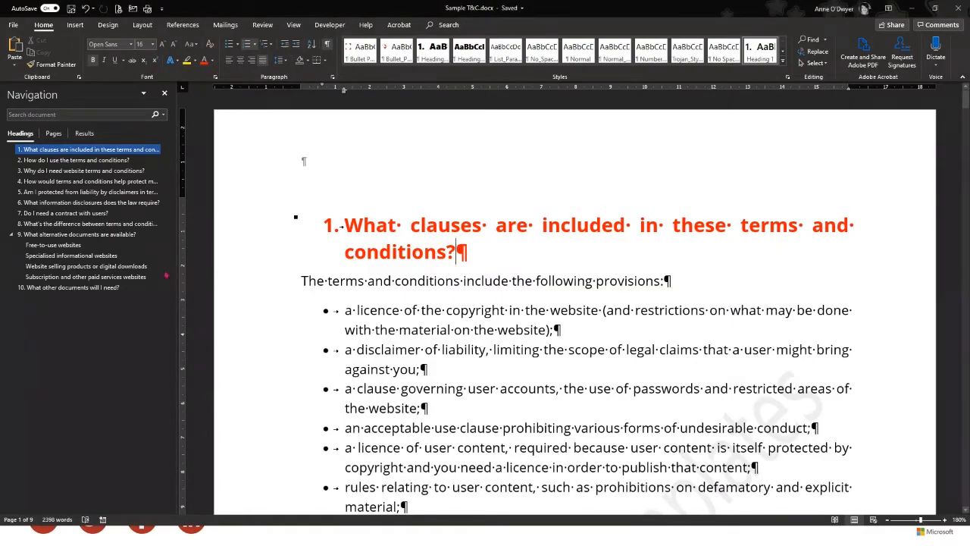
scroll(576, 303, "down", 3)
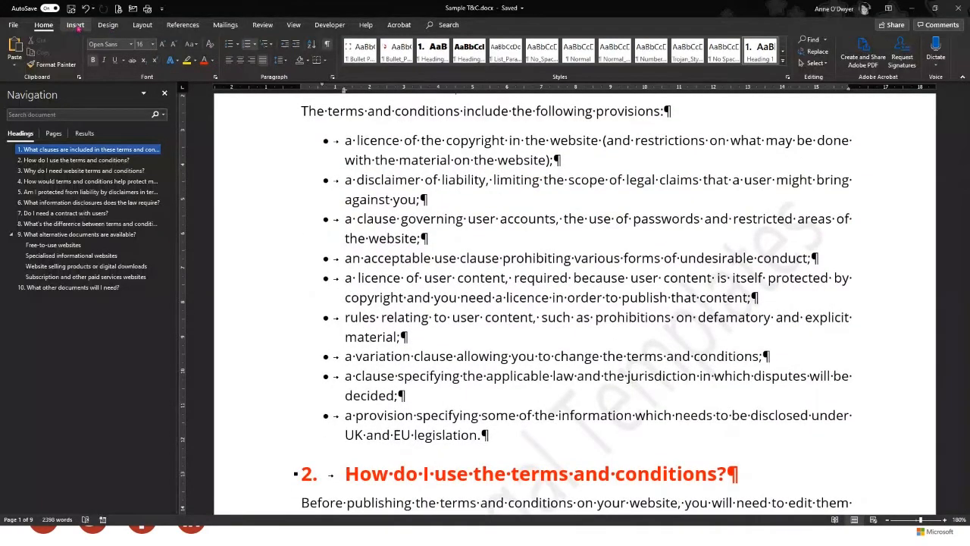
Browse the Insert tab's built-in Header and Footer design galleries and close them without inserting one
left_click(76, 26)
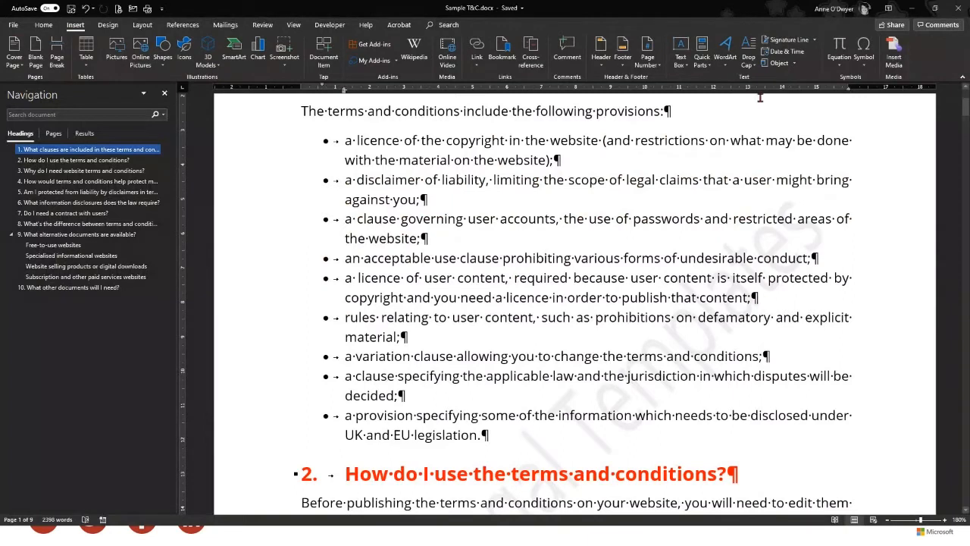
left_click(603, 67)
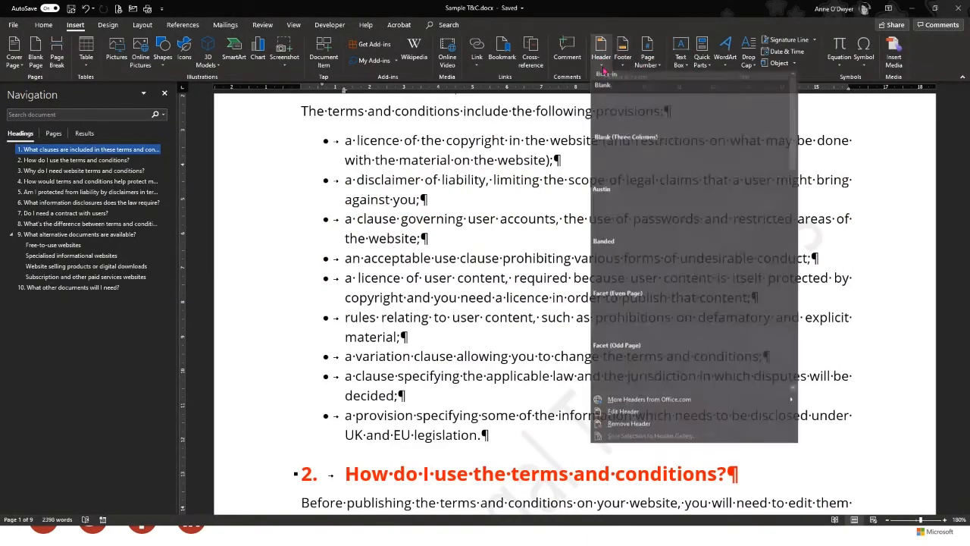
scroll(649, 336, "down", 3)
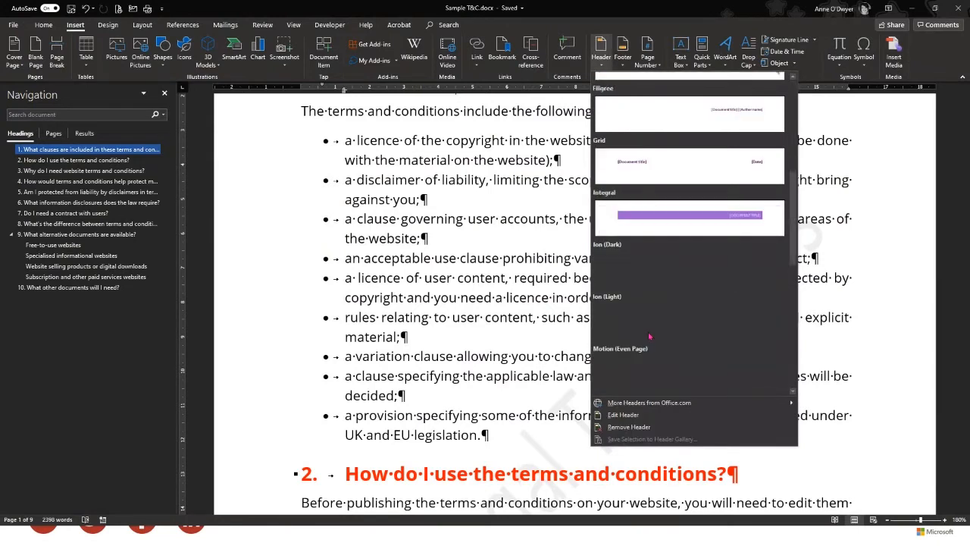
scroll(650, 335, "up", 3)
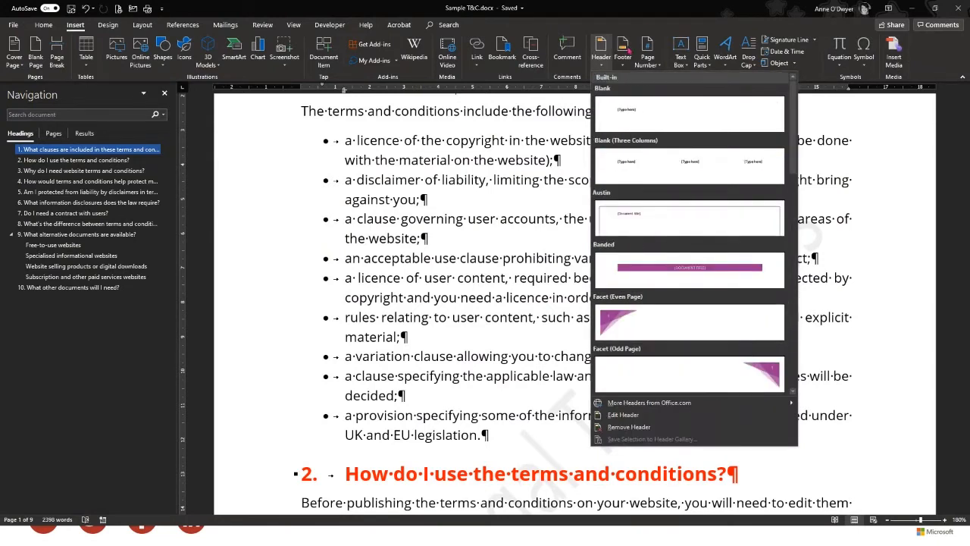
left_click(626, 49)
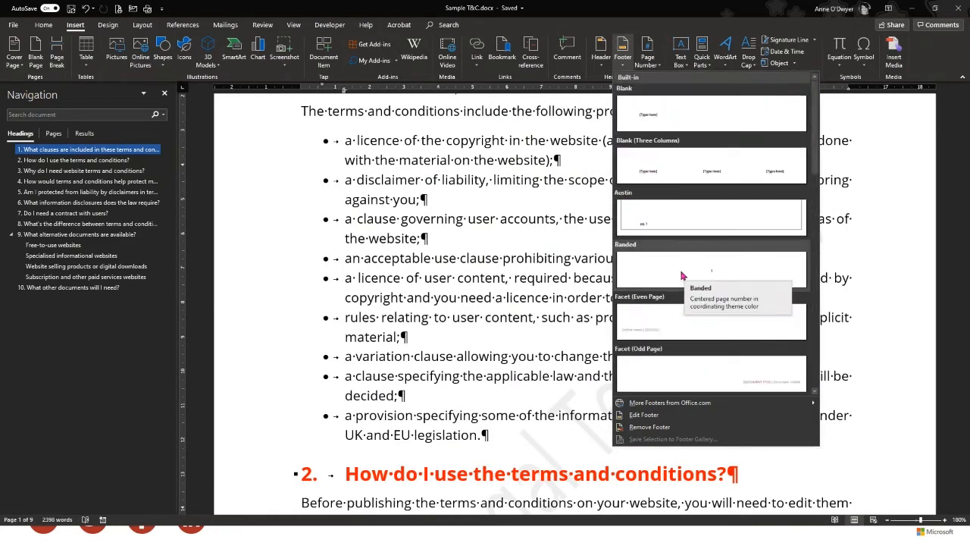
left_click(898, 224)
scroll(784, 222, "up", 1)
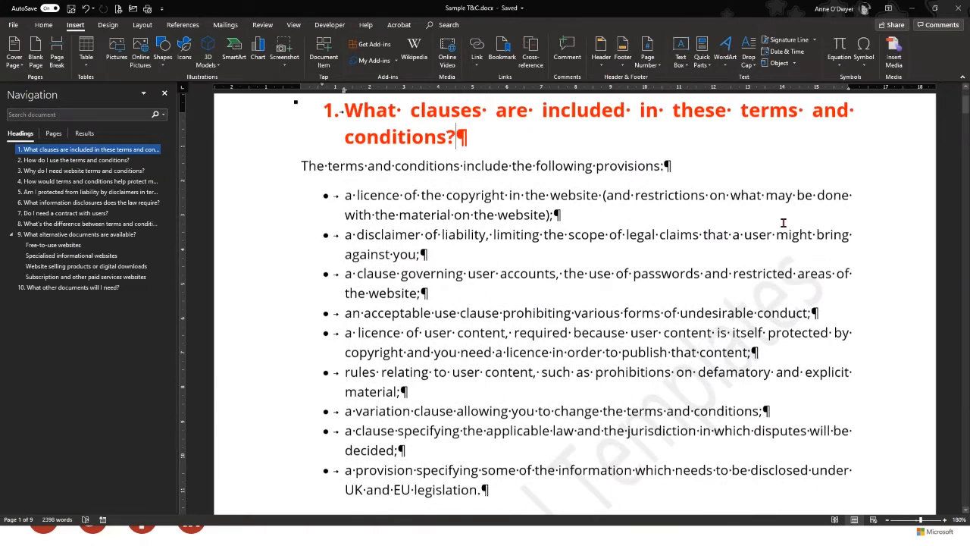
scroll(784, 222, "up", 2)
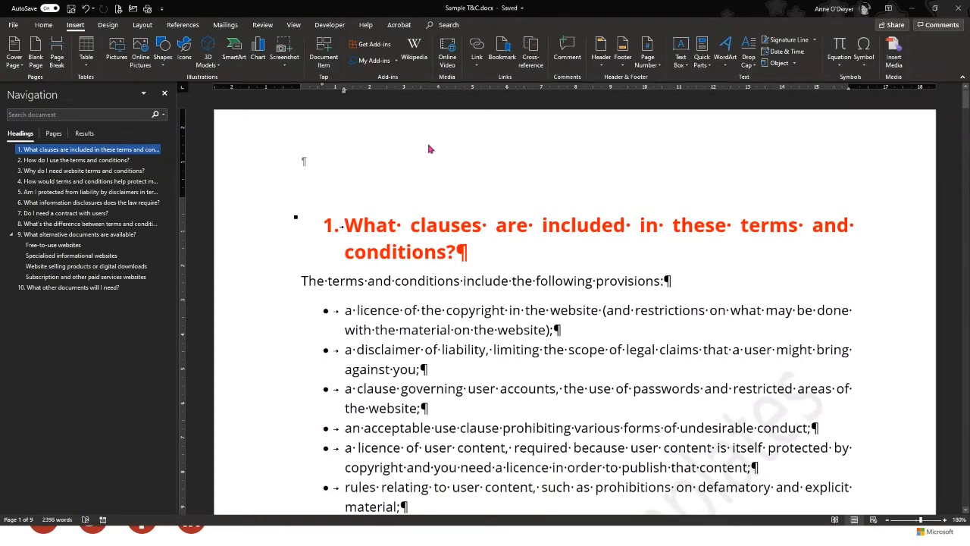
Type 'Header' into the page header, then close header editing
scroll(388, 381, "down", 10)
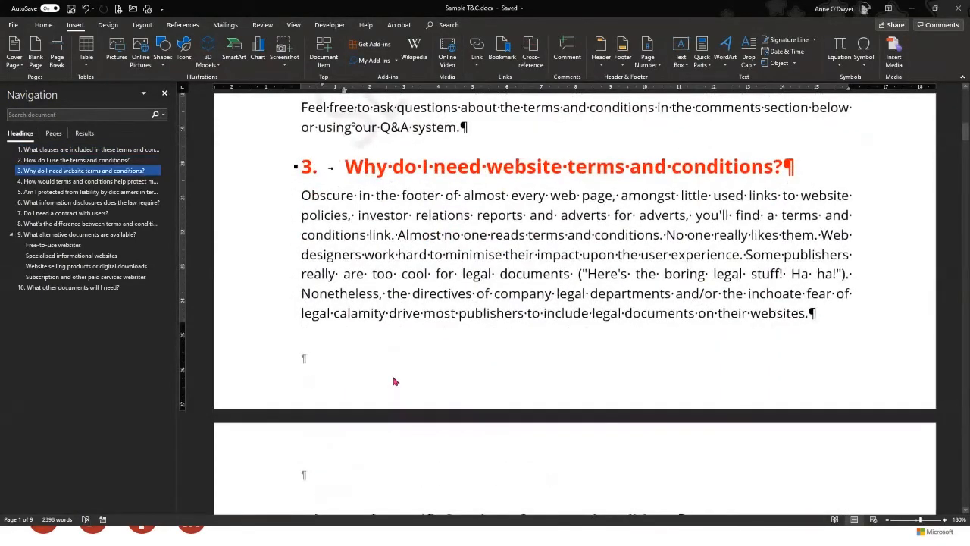
scroll(392, 377, "up", 10)
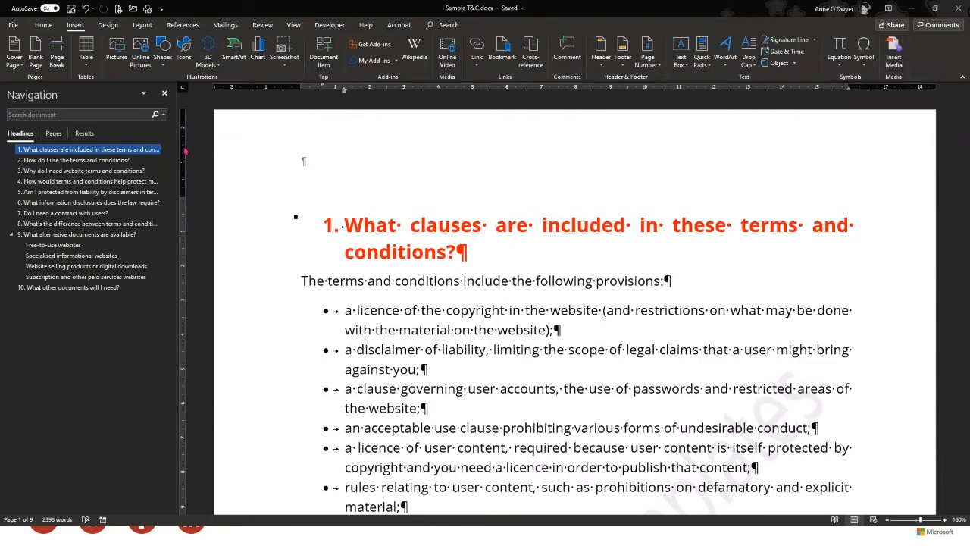
double_click(360, 159)
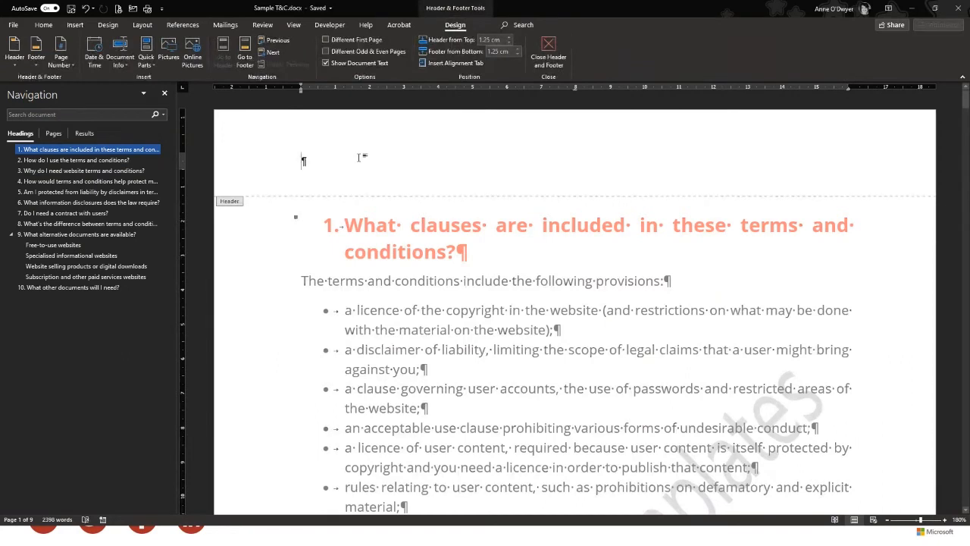
type("Header")
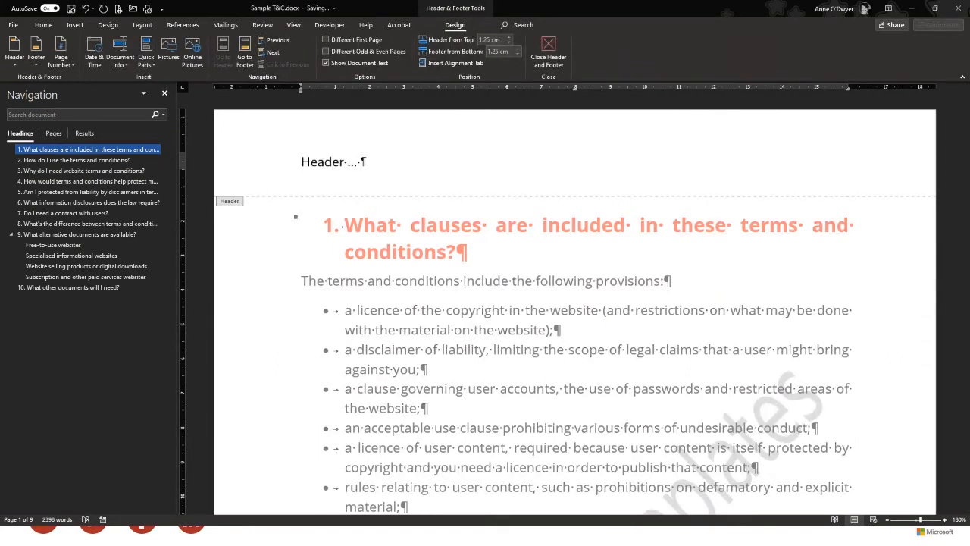
left_click(549, 47)
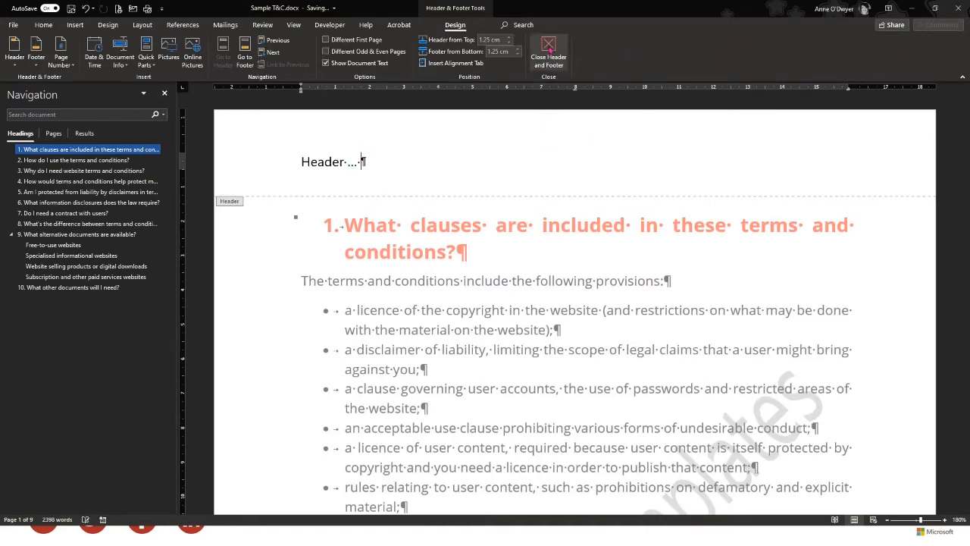
Go to the end of section 3 on page 1 and enter the page footer for editing
scroll(434, 215, "down", 3)
scroll(434, 215, "down", 10)
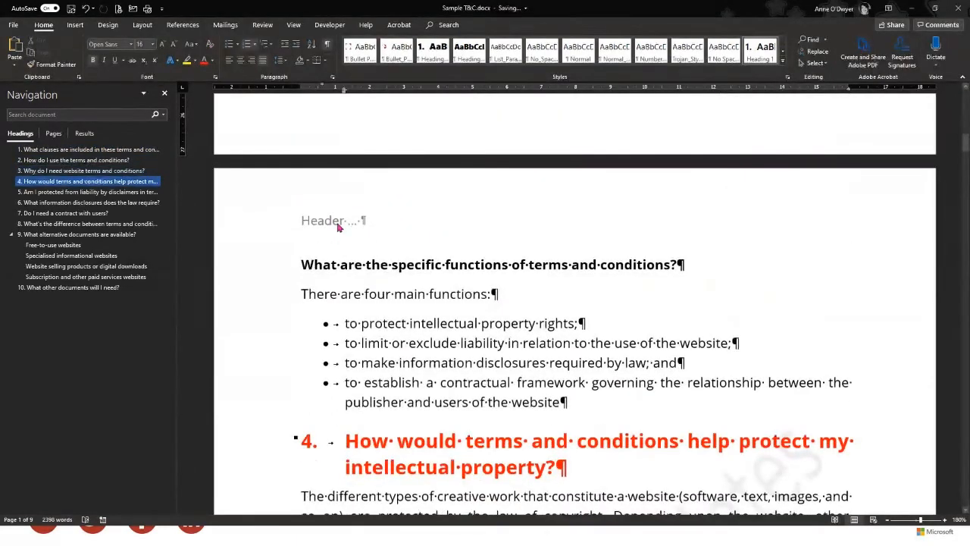
scroll(337, 228, "up", 1)
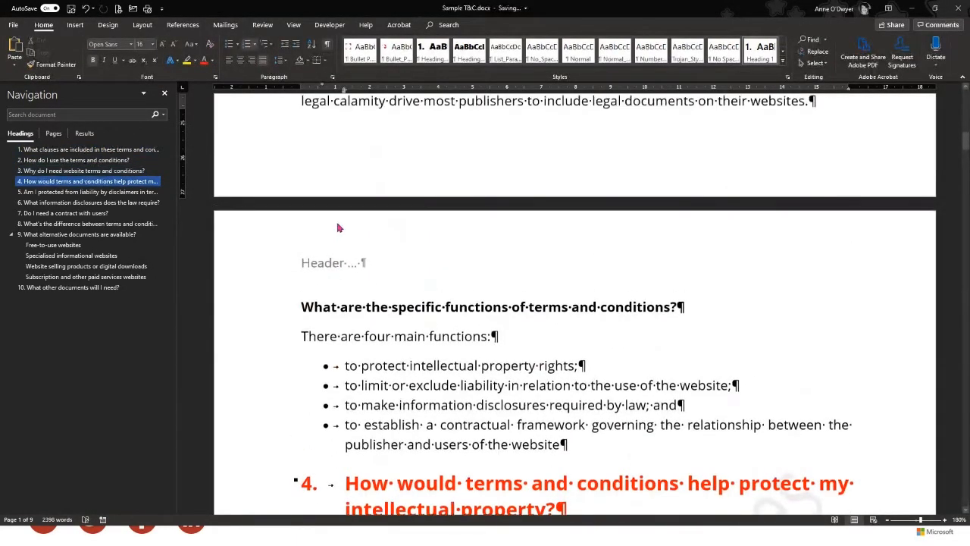
left_click(380, 179)
double_click(381, 178)
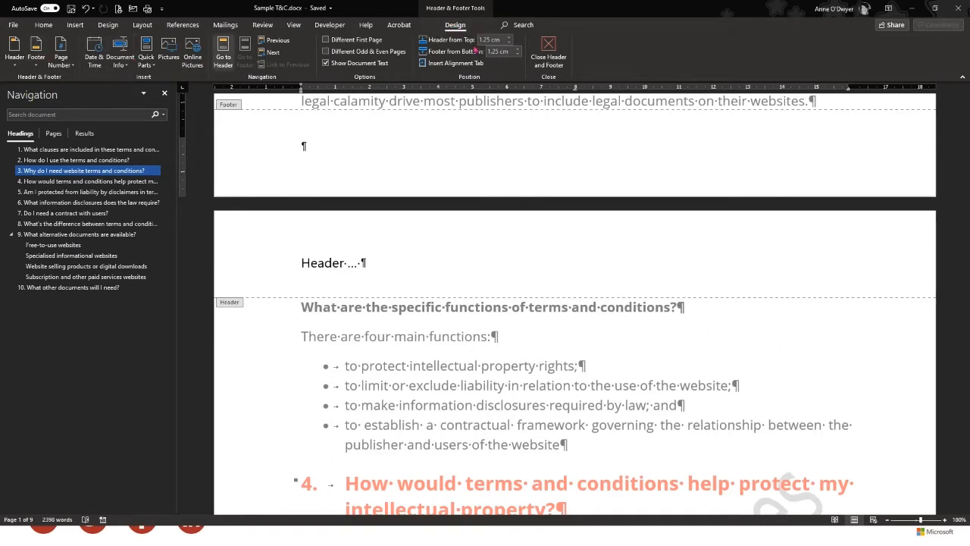
Insert a Bold Numbers 3 'Page X of Y' number at the bottom of the page
left_click(59, 65)
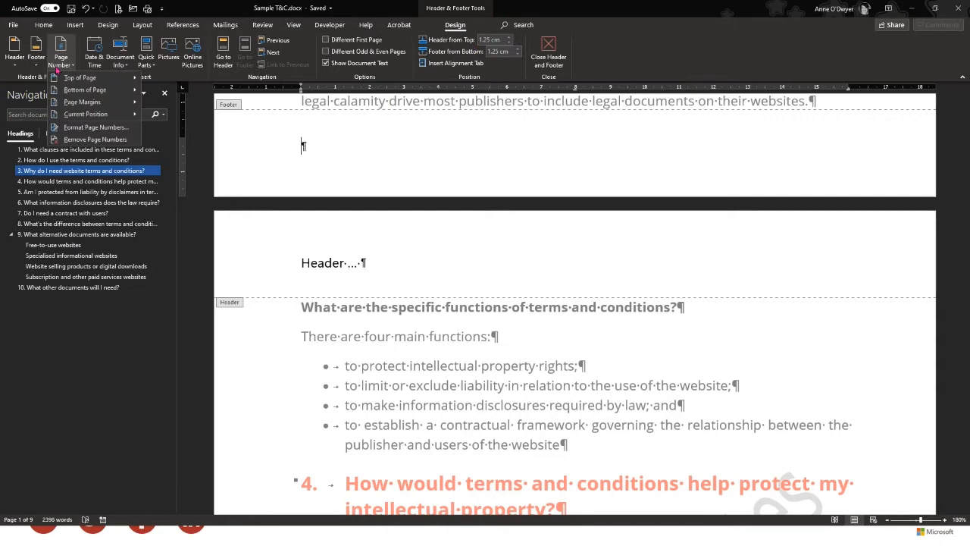
mouse_move(67, 91)
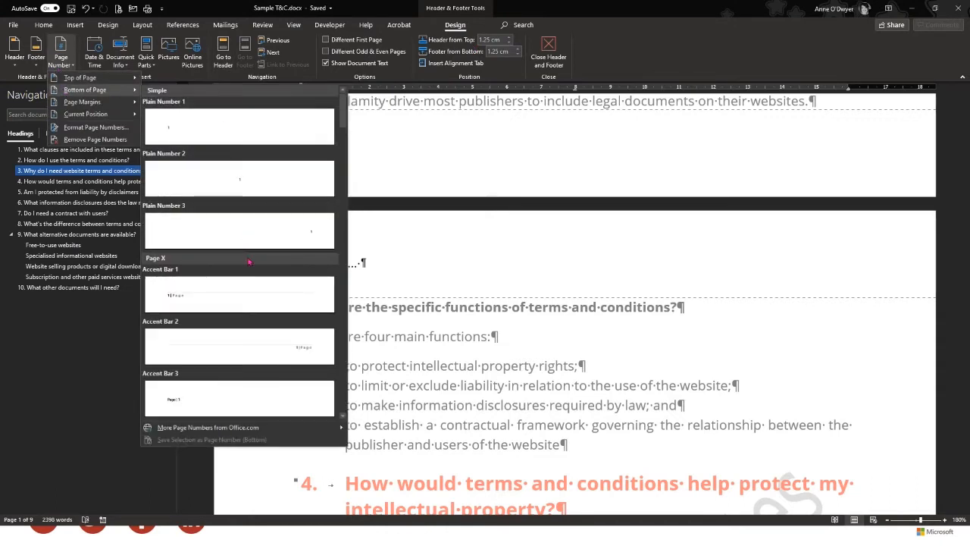
scroll(249, 262, "down", 5)
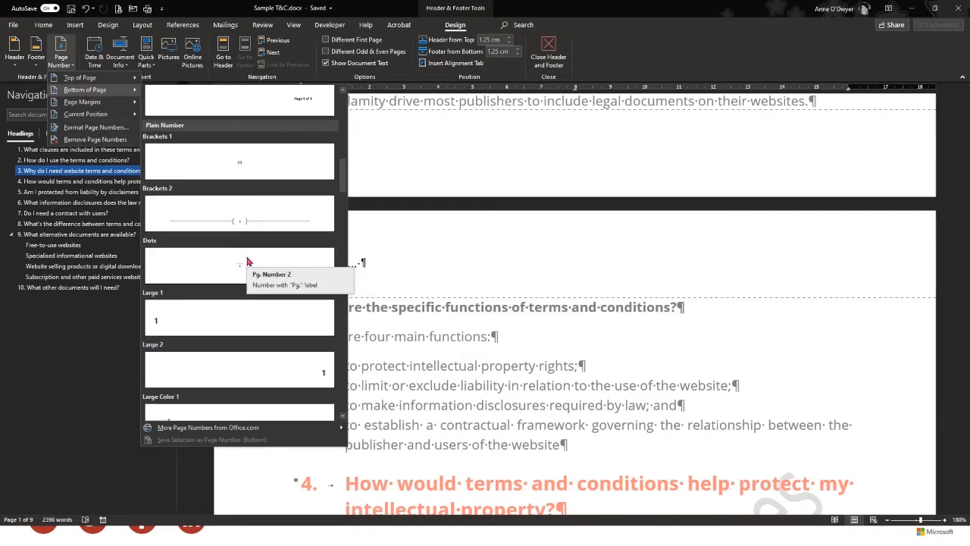
scroll(248, 261, "down", 6)
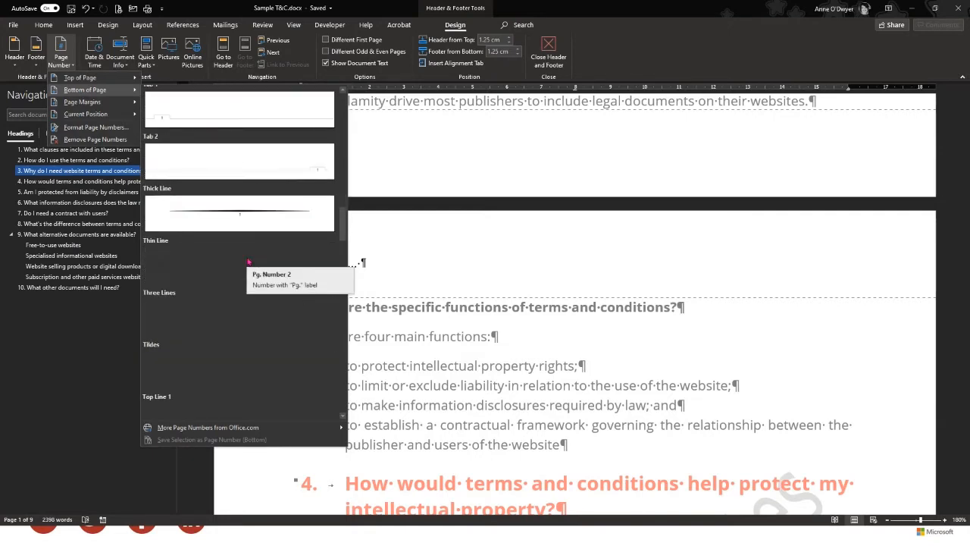
scroll(247, 262, "up", 4)
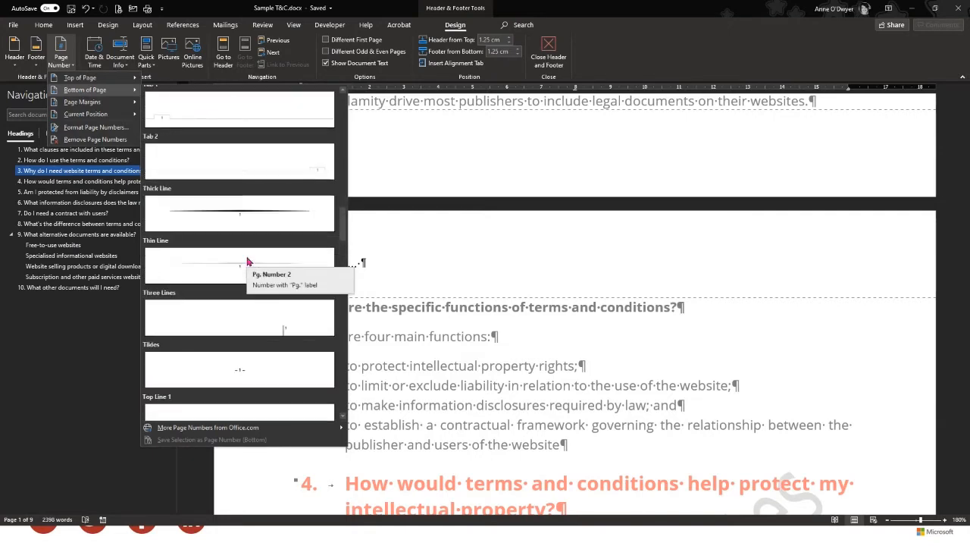
scroll(247, 261, "up", 3)
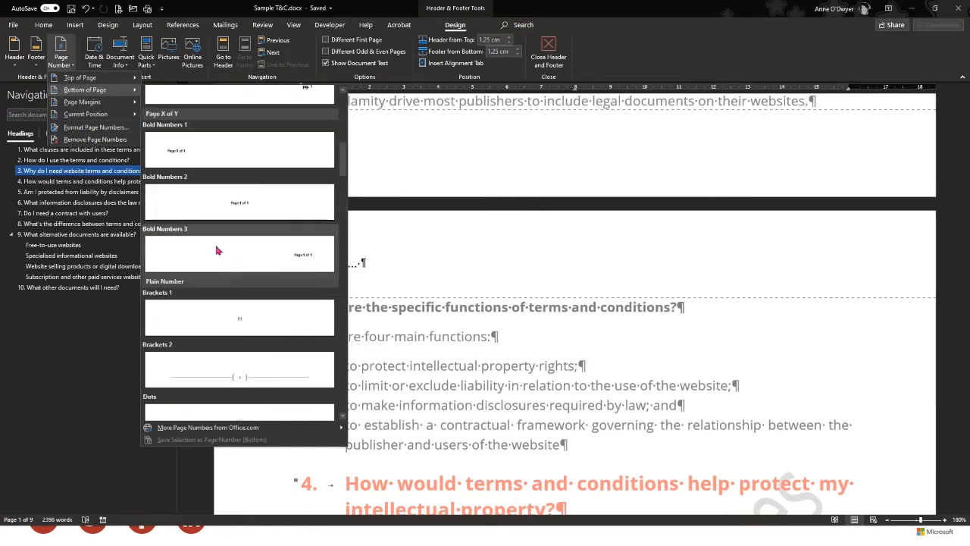
left_click(214, 252)
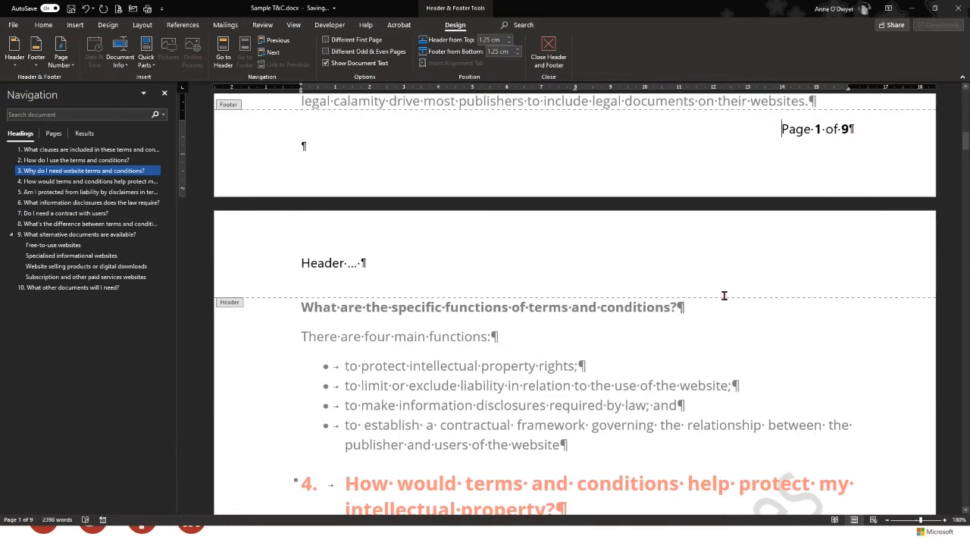
Colour the 'Page 1 of 9' footer text red, enlarge it one size, and close the footer
scroll(680, 366, "down", 1)
scroll(680, 367, "up", 1)
scroll(679, 366, "up", 4)
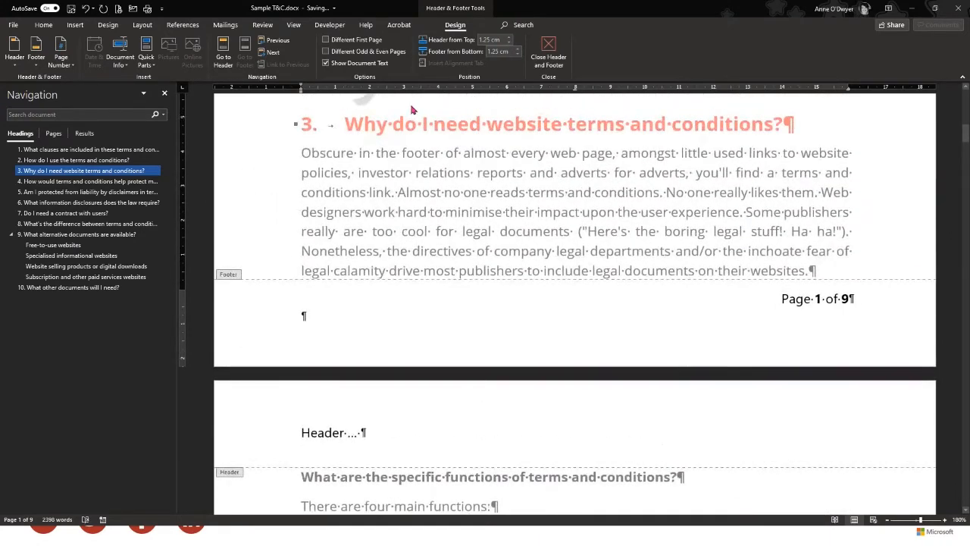
left_click(43, 24)
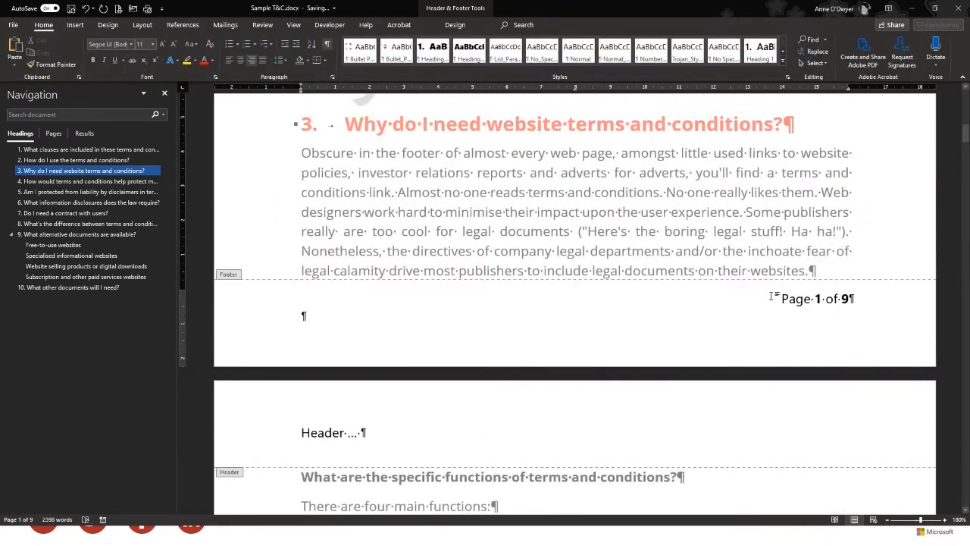
left_click_drag(773, 298, 879, 301)
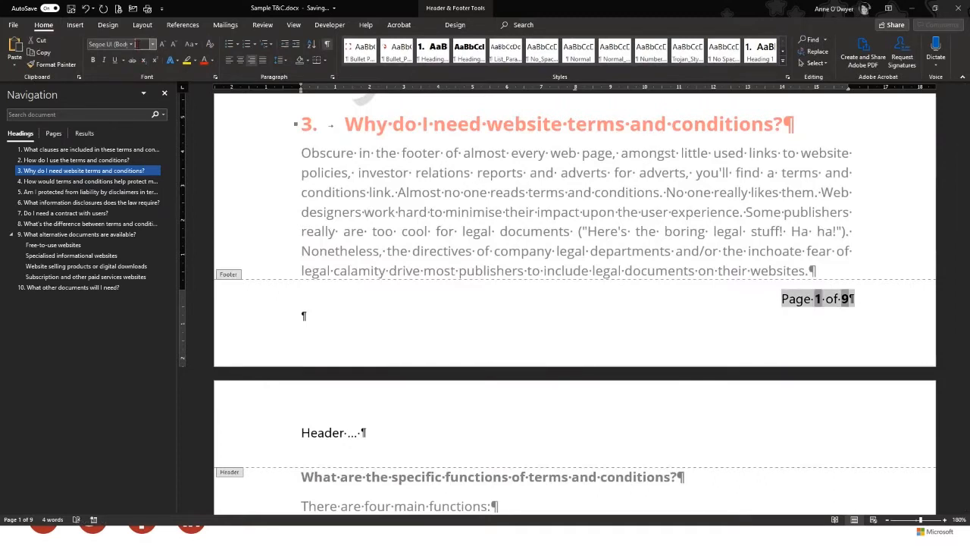
left_click(203, 60)
left_click(161, 44)
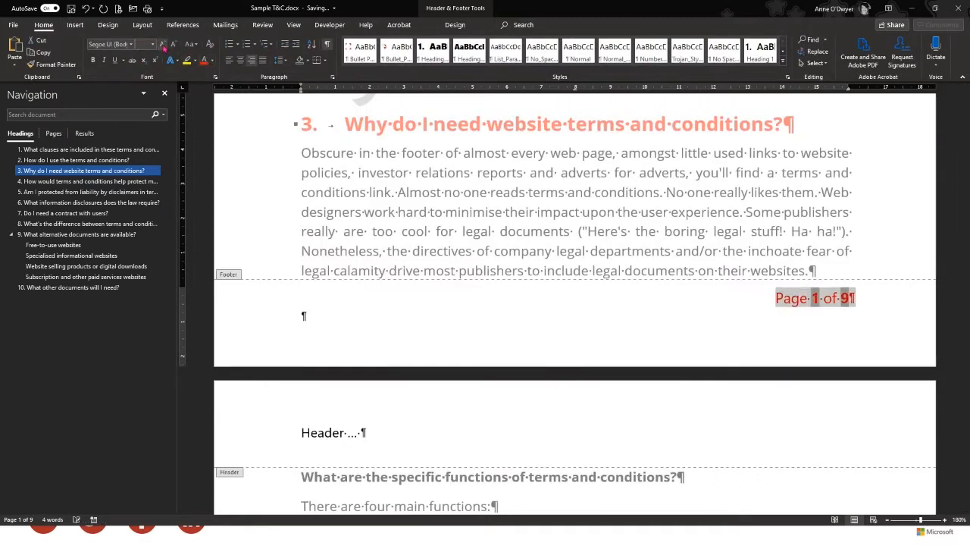
left_click(455, 25)
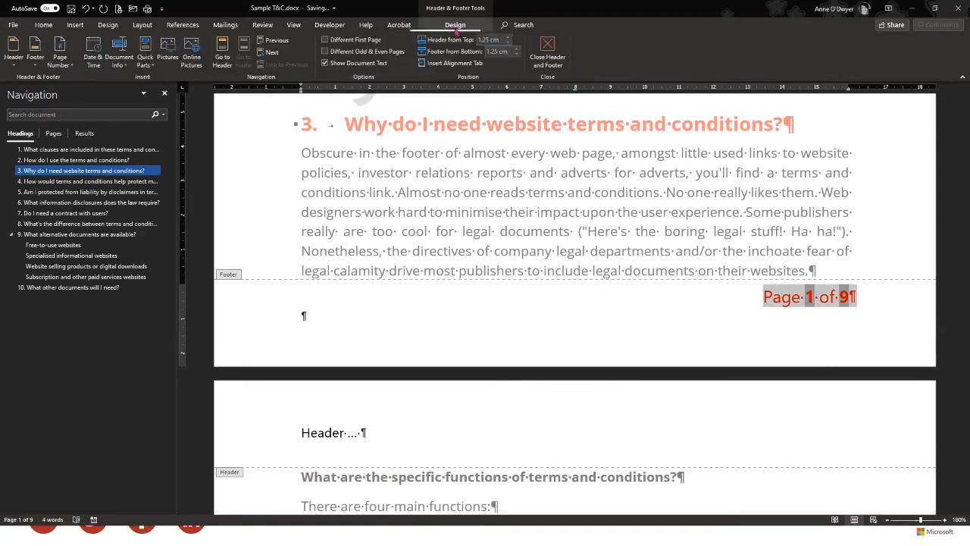
left_click(547, 52)
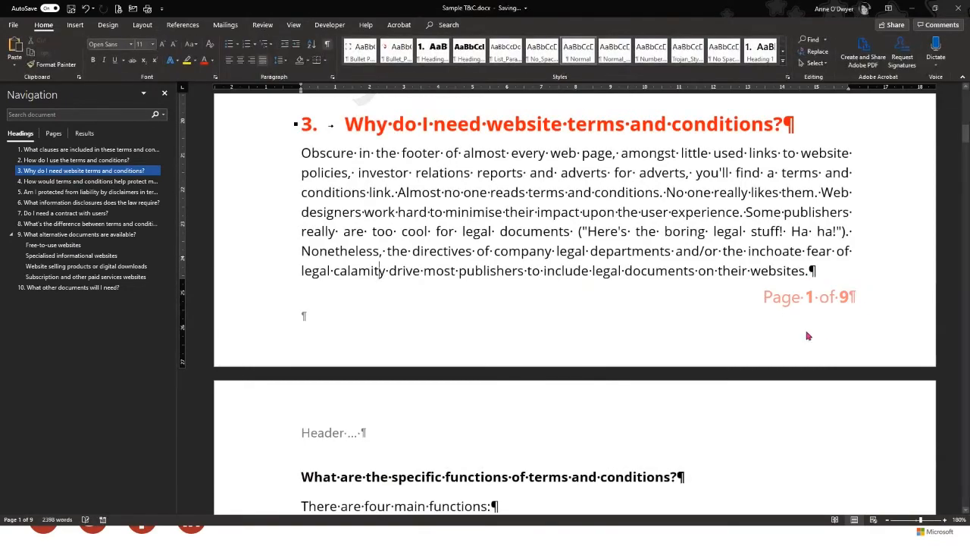
Scroll down to the liability disclaimers heading 5 on page 2
scroll(804, 346, "down", 5)
scroll(796, 347, "down", 13)
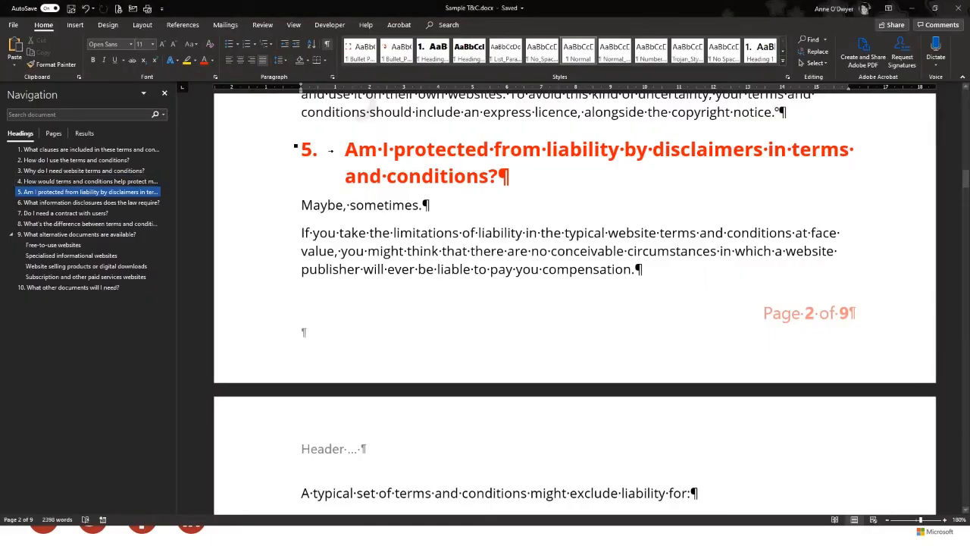
scroll(303, 337, "up", 5)
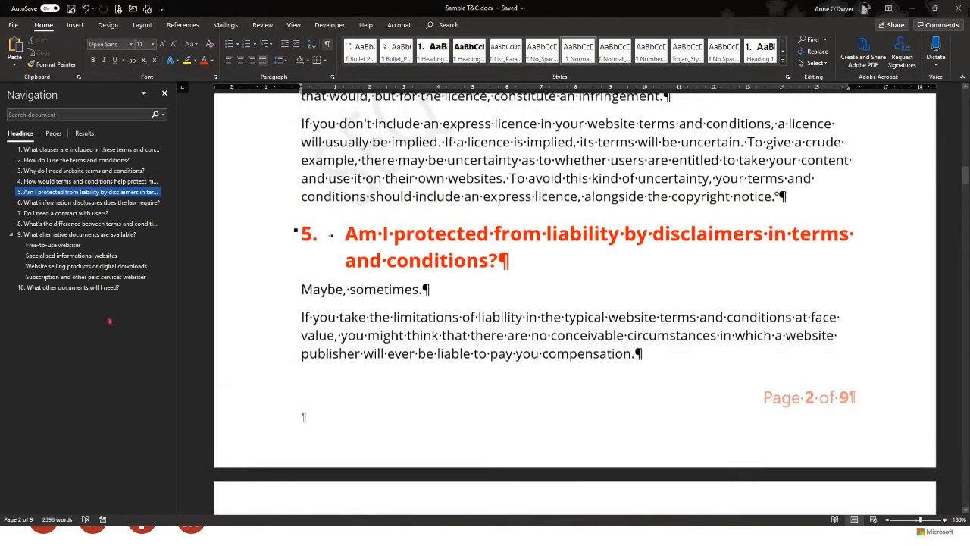
scroll(310, 341, "down", 3)
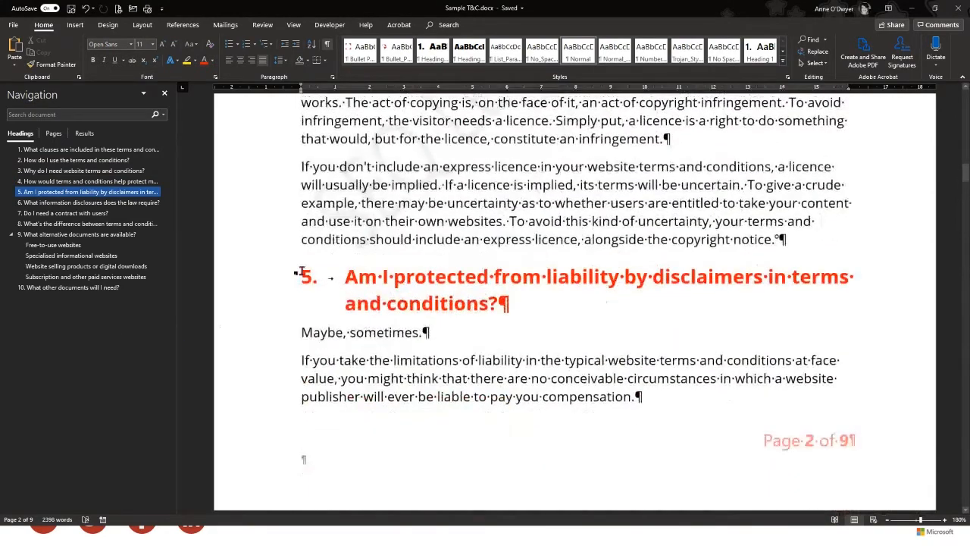
Insert a paragraph before the disclaimers heading to push it to page 3, then toggle its numbering off
left_click(304, 276)
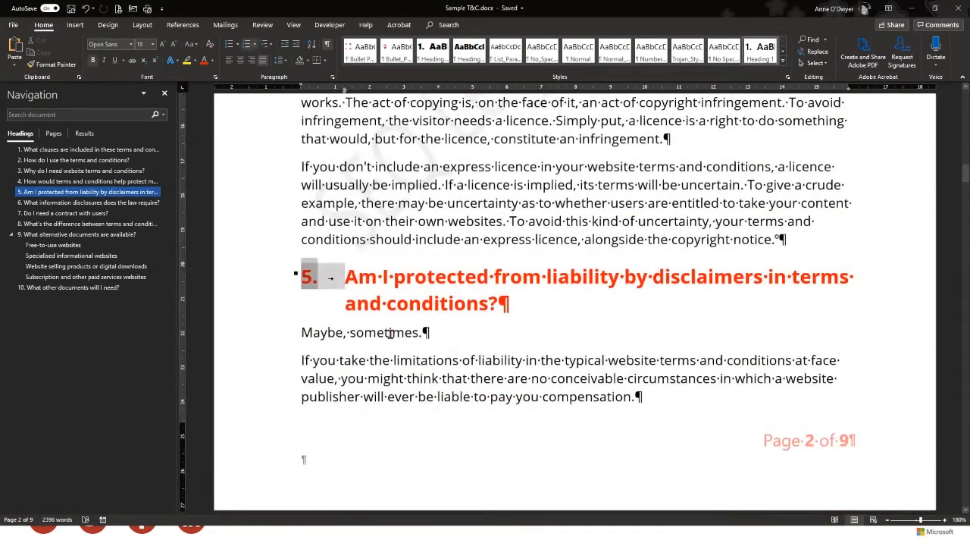
left_click(302, 278)
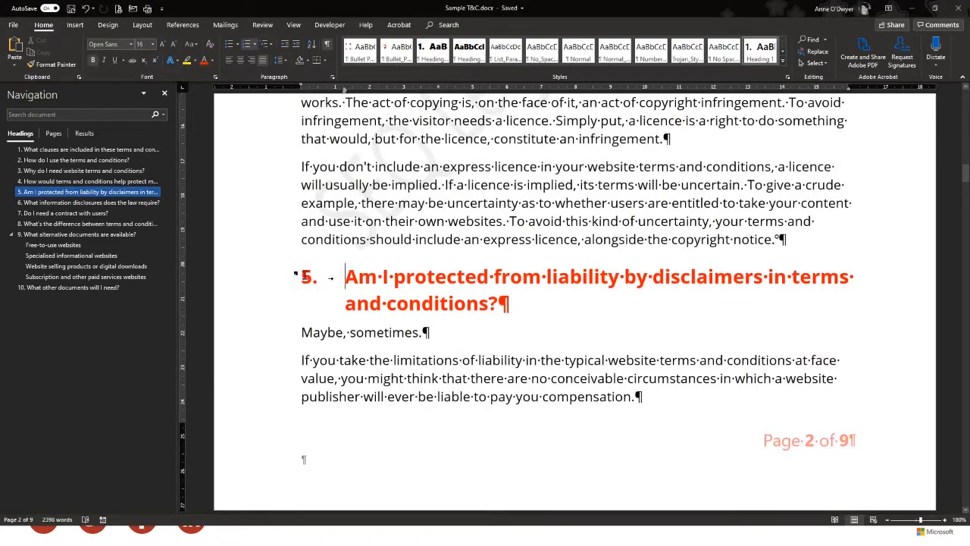
left_click(311, 277)
key("Return")
key("Return")
key("Return")
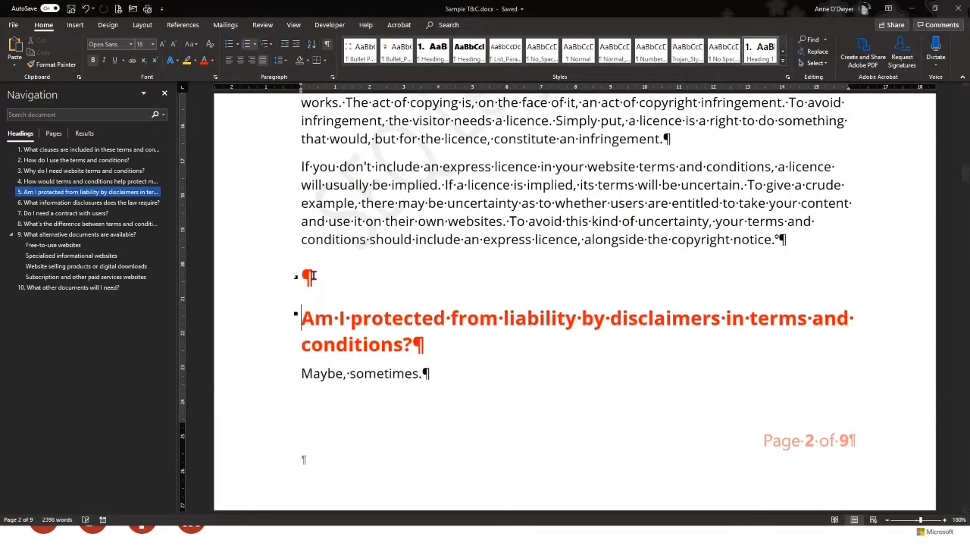
scroll(575, 303, "down", 5)
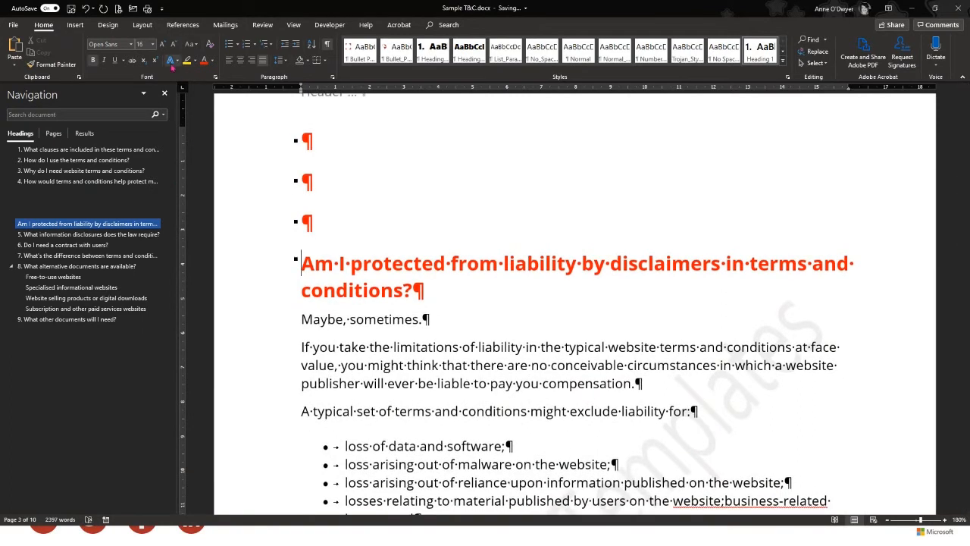
left_click(248, 49)
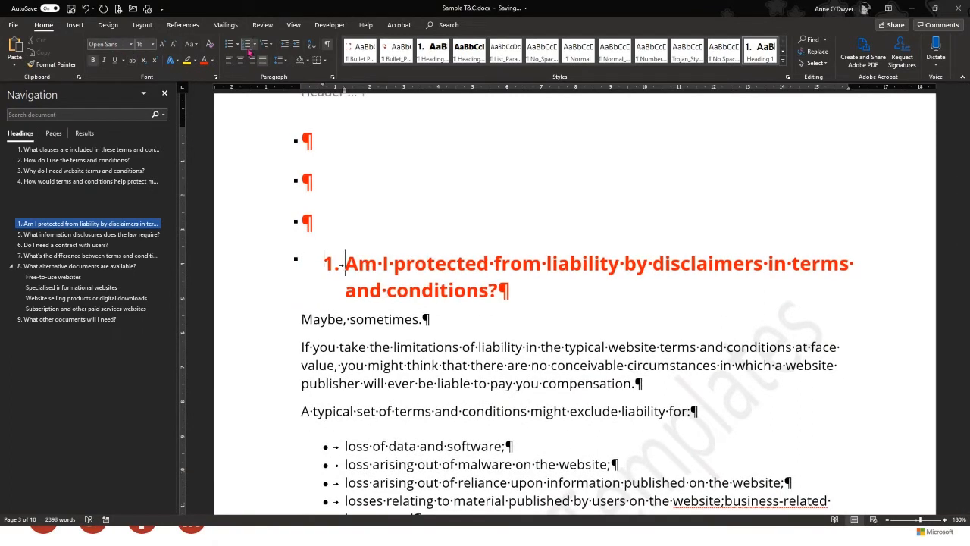
left_click(248, 49)
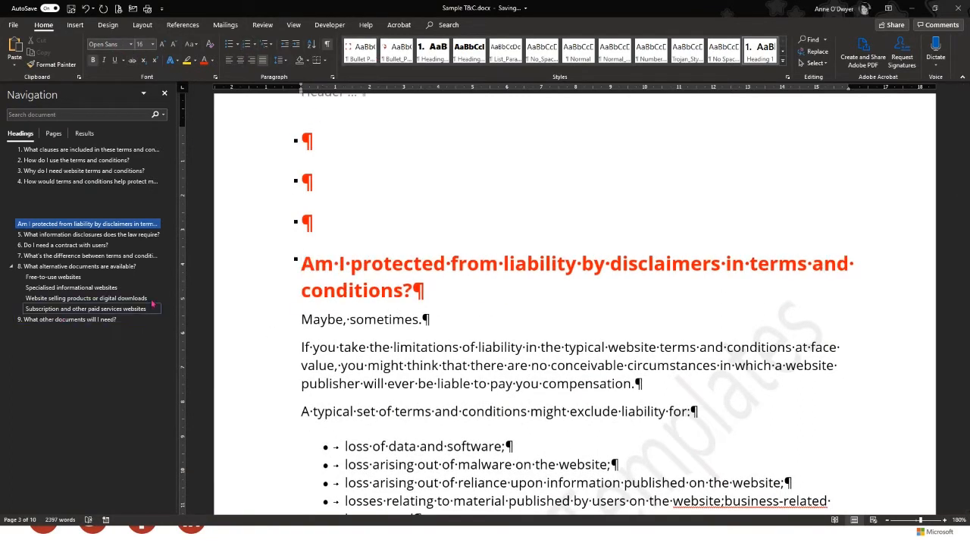
Add the 'Hii' line at the end of page 2's text with an empty paragraph after it
scroll(386, 290, "up", 3)
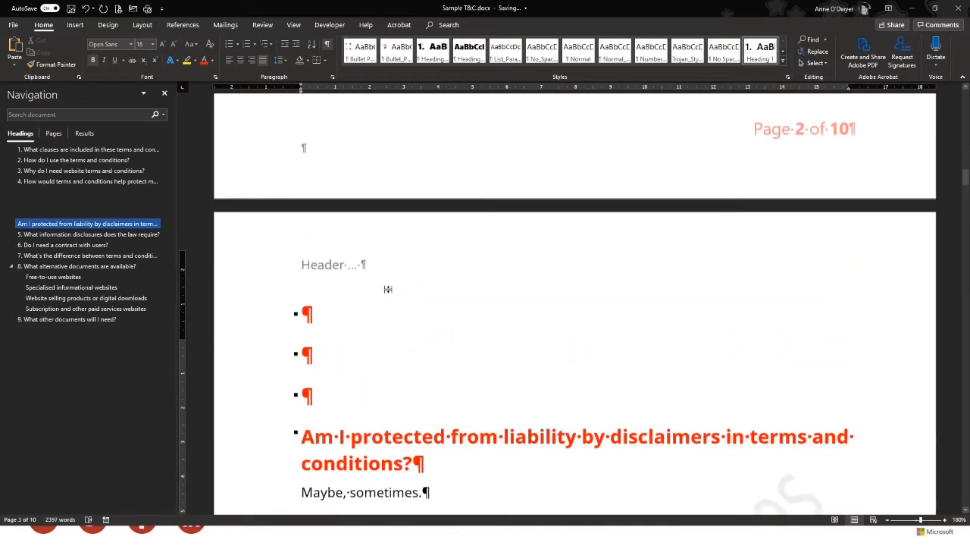
scroll(387, 290, "down", 3)
left_click(383, 291)
scroll(373, 299, "up", 15)
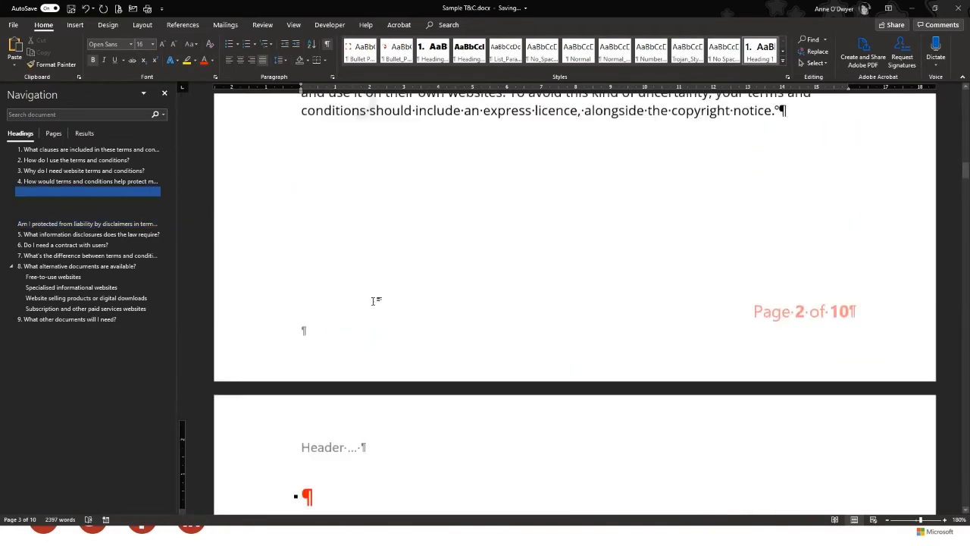
scroll(373, 299, "down", 3)
left_click(802, 435)
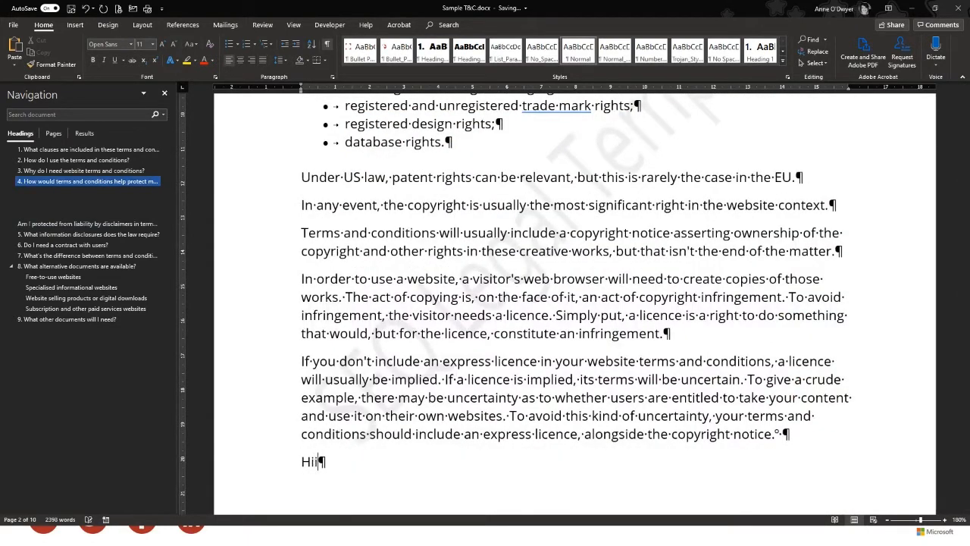
scroll(726, 410, "down", 7)
scroll(507, 348, "down", 4)
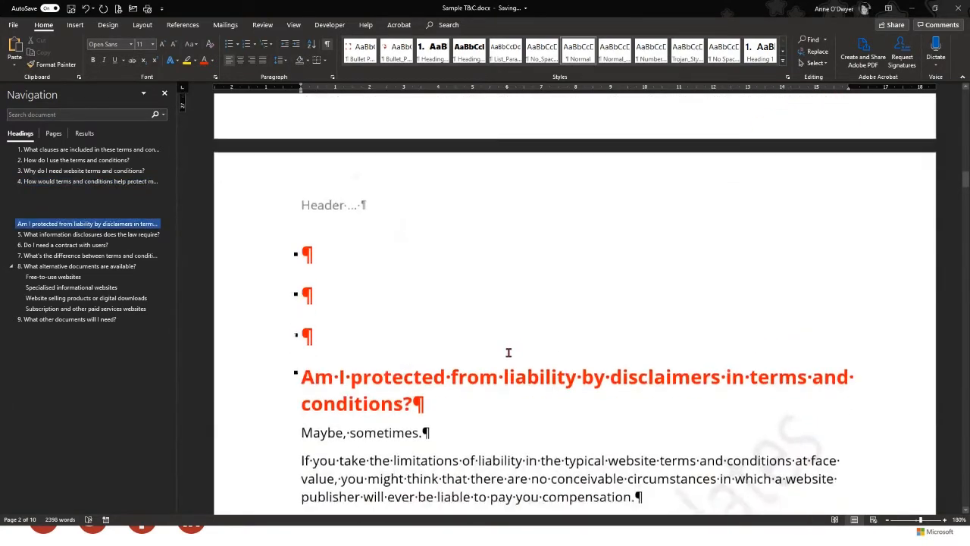
scroll(518, 355, "up", 10)
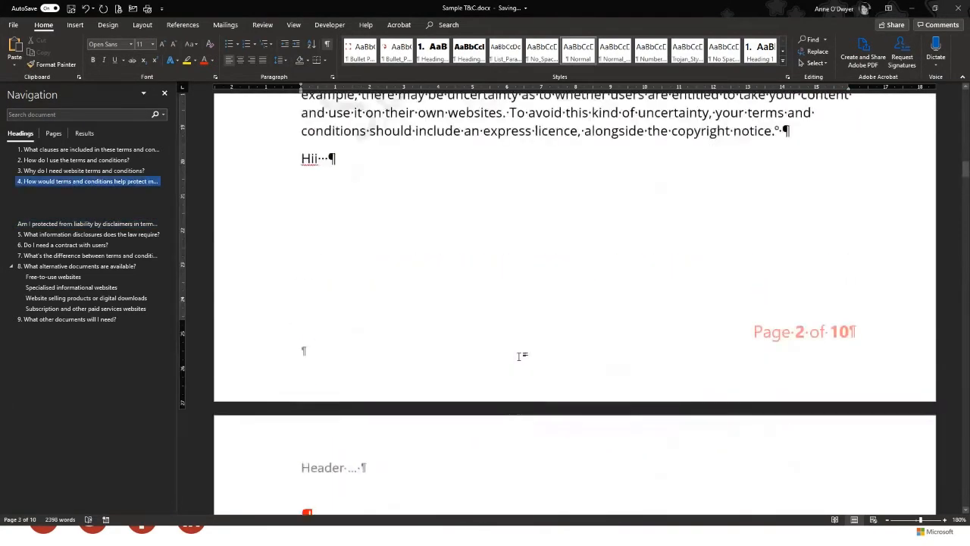
left_click(522, 356)
key("Return")
key("Return")
Add another empty paragraph below the last red bullet line
scroll(520, 353, "down", 12)
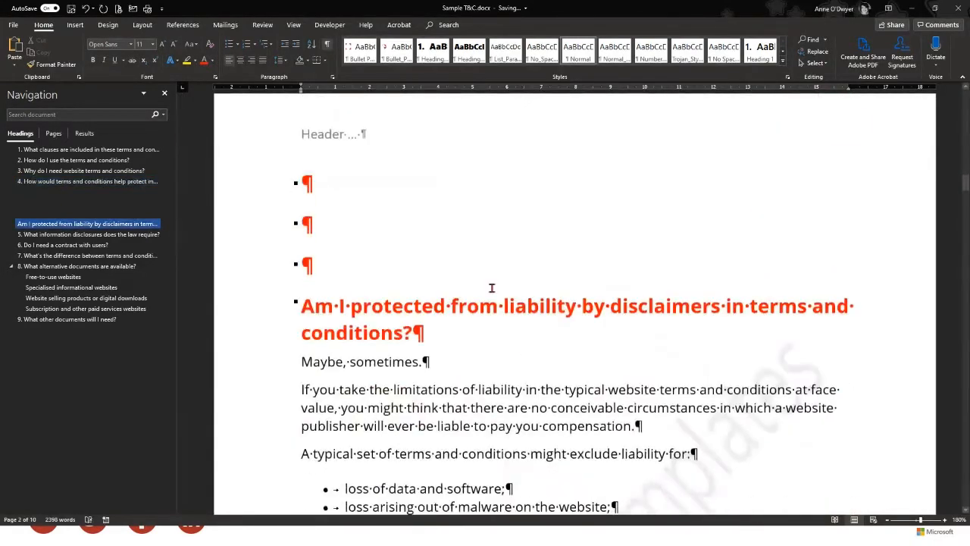
left_click(489, 248)
scroll(486, 327, "down", 2)
scroll(481, 341, "up", 14)
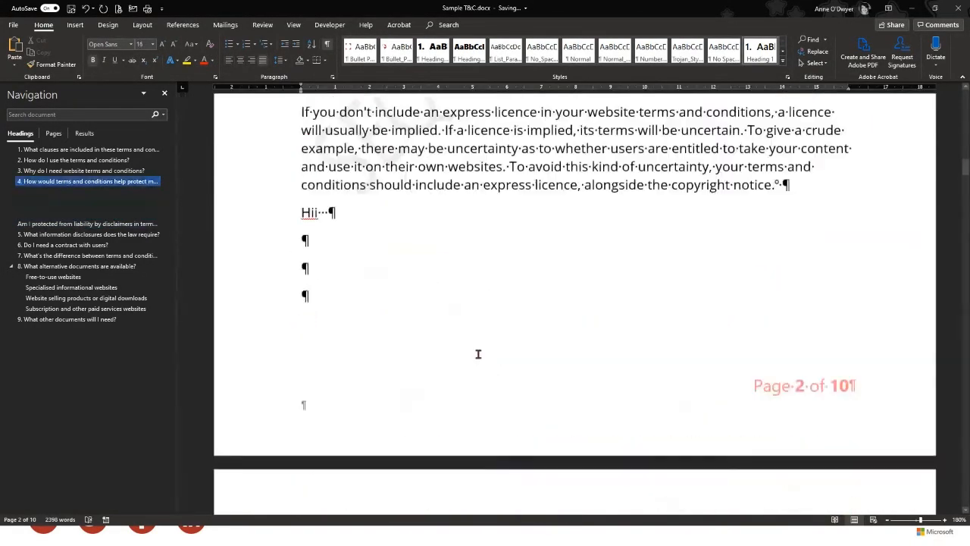
scroll(476, 353, "down", 6)
key("Return")
key("Return")
Delete the empty paragraphs between 'Hii' and the disclaimers heading
scroll(479, 353, "down", 4)
scroll(478, 353, "down", 1)
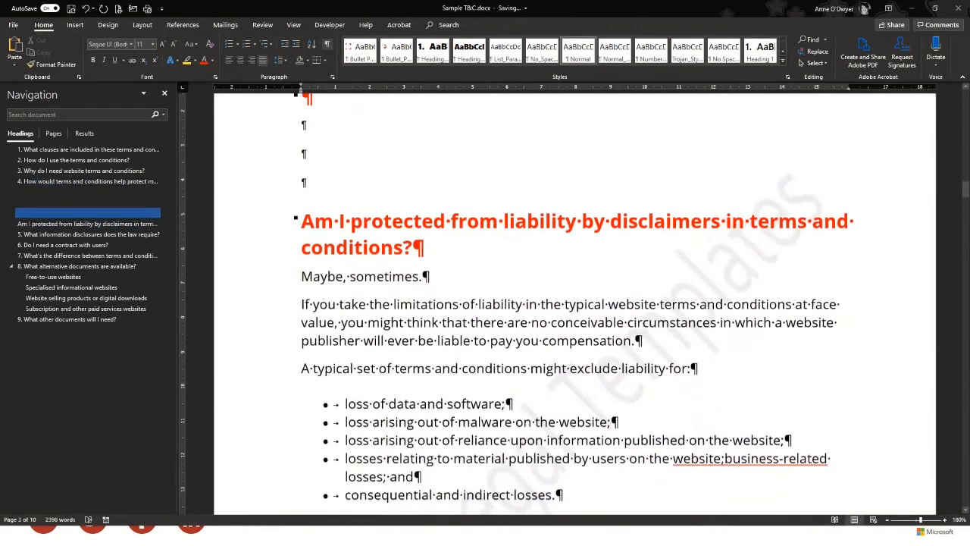
scroll(478, 353, "up", 5)
scroll(644, 371, "up", 2)
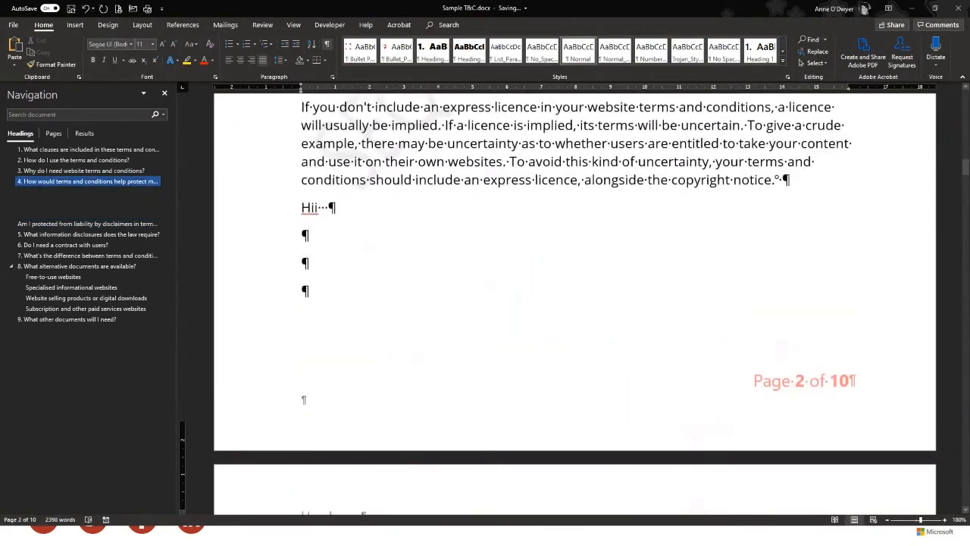
scroll(645, 372, "down", 6)
scroll(545, 410, "down", 3)
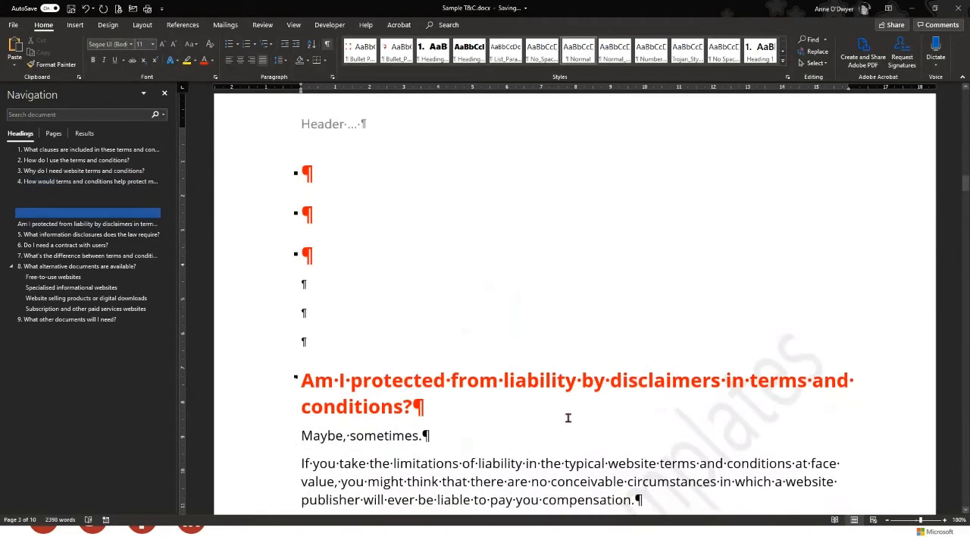
scroll(564, 405, "up", 5)
scroll(317, 466, "down", 1)
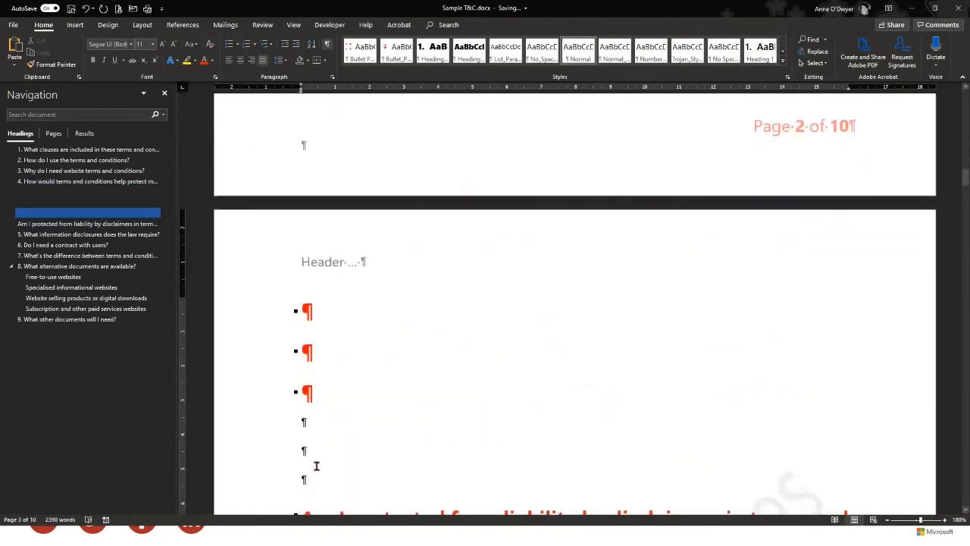
left_click_drag(295, 394, 317, 168)
key("Delete")
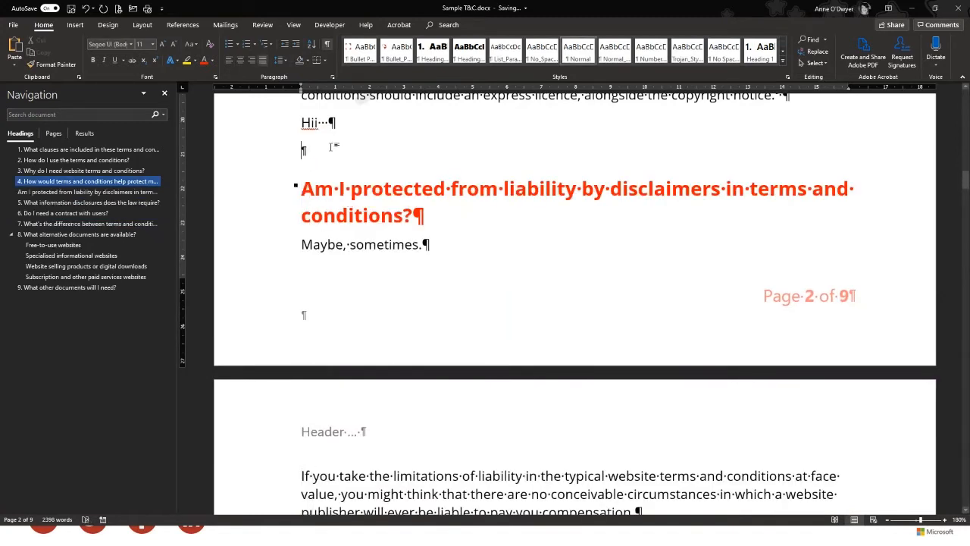
key("Delete")
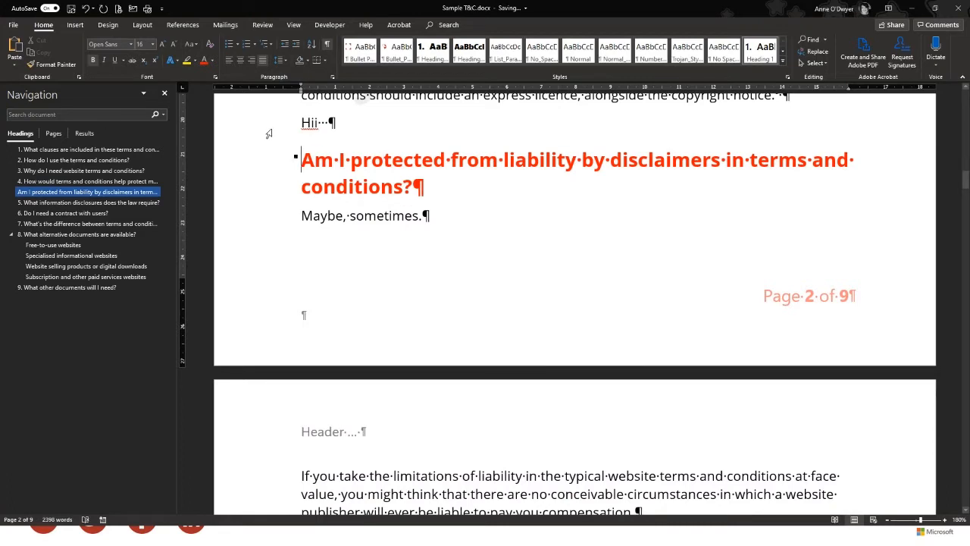
Insert a Layout > Breaks > Page break before the 'Am I protected from liability…' heading
left_click(144, 27)
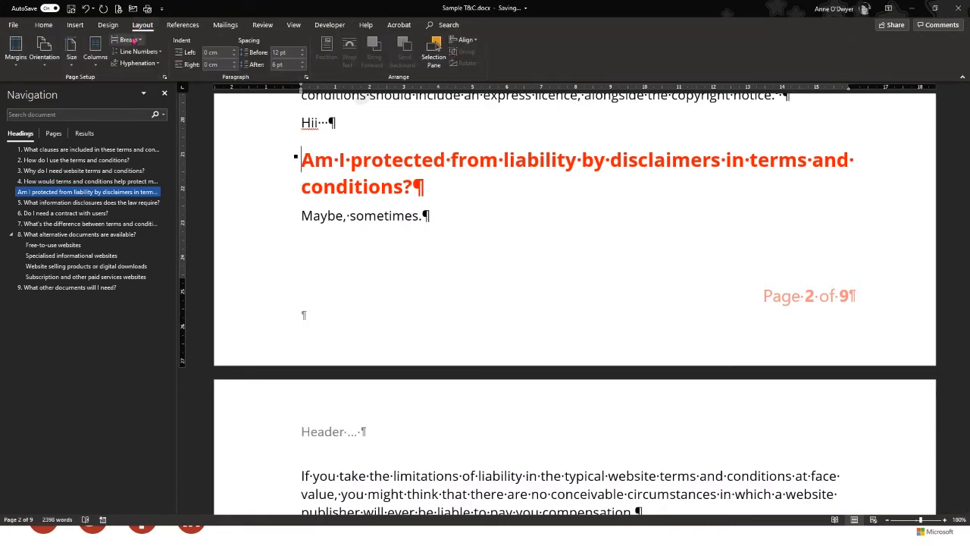
left_click(129, 40)
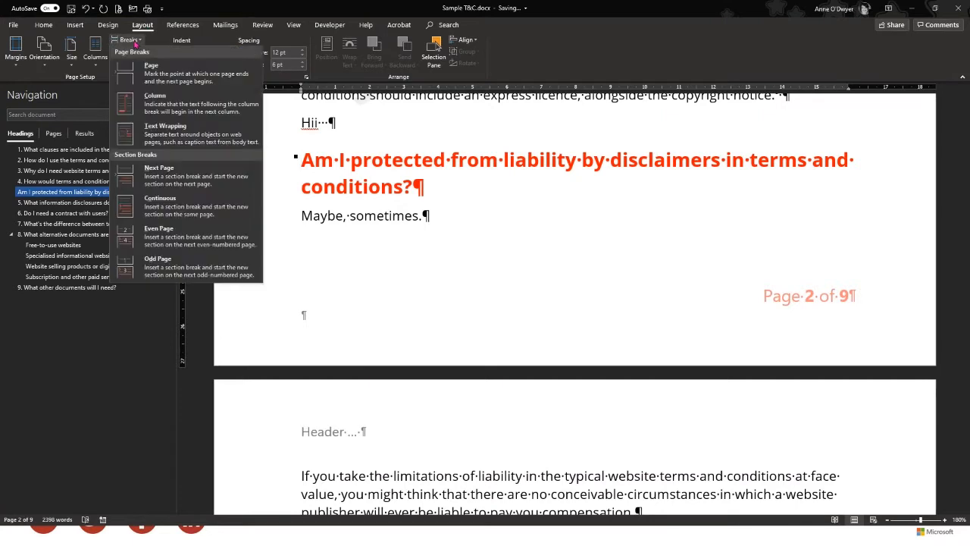
left_click(175, 75)
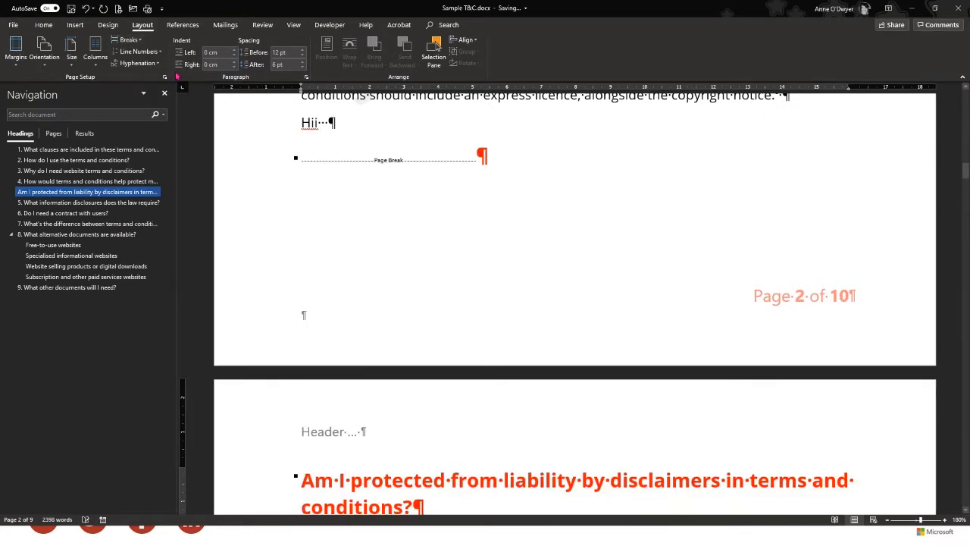
scroll(431, 281, "down", 4)
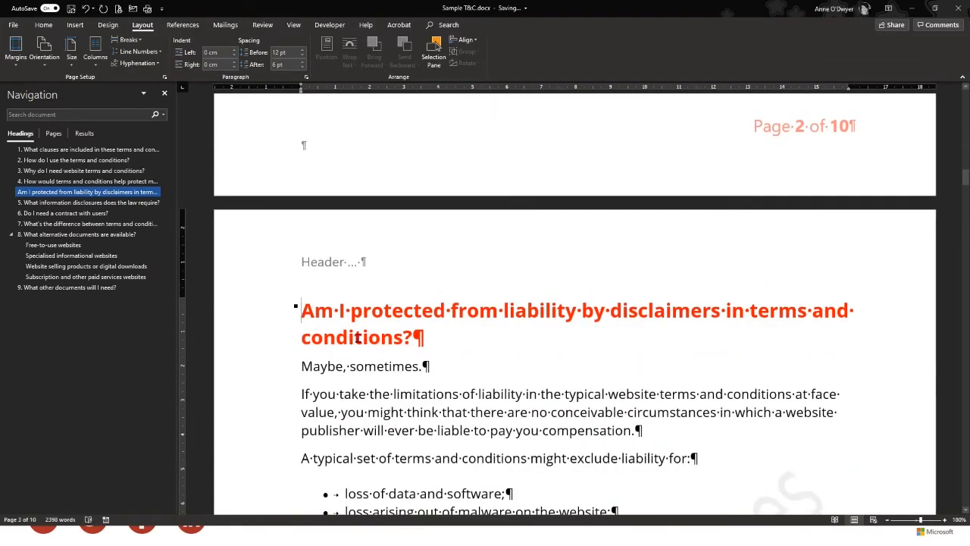
Insert empty paragraphs and a page break after 'Hii', creating a blank page 3 in an 11-page document
scroll(357, 338, "up", 7)
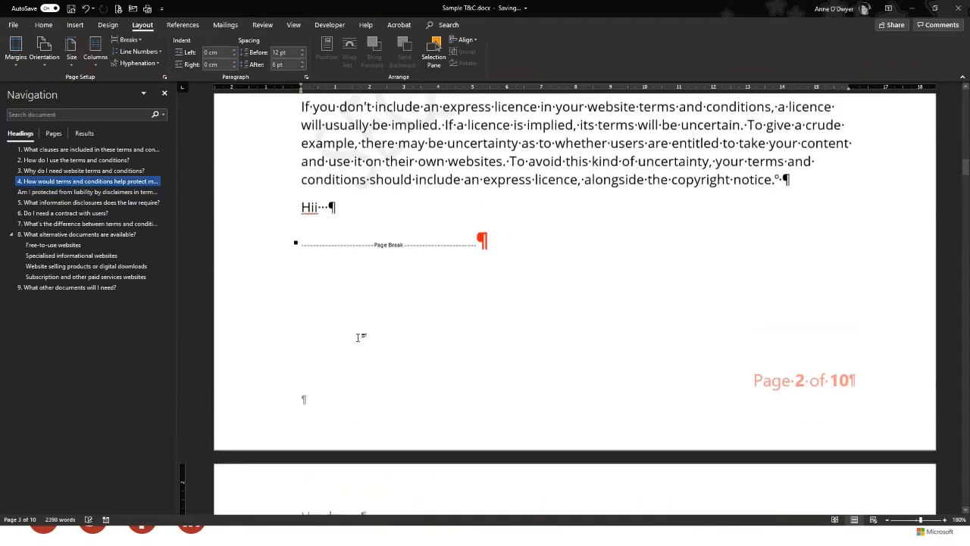
left_click(366, 241)
key("Return")
key("Return")
key("Return")
key("Return")
key("Return")
key("Return")
key("Return")
key("Return")
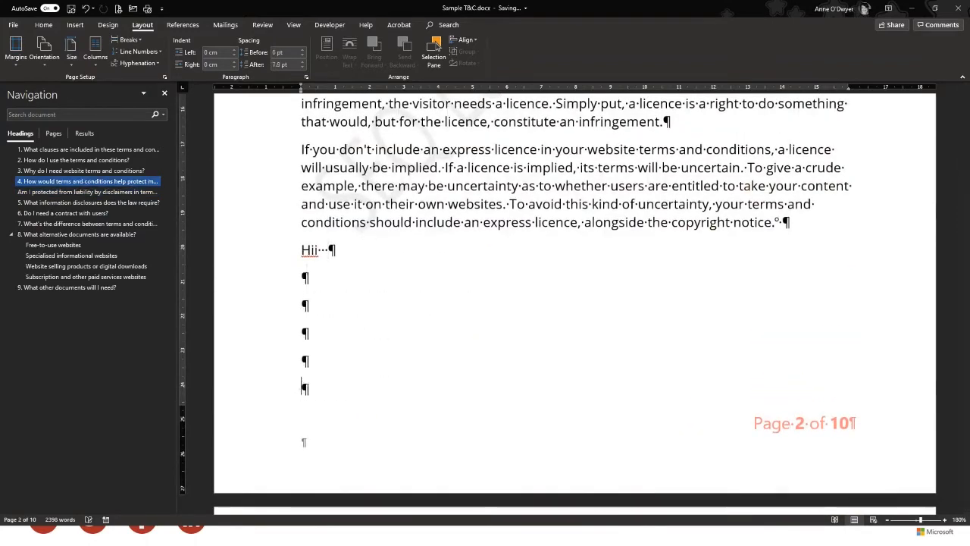
key("ctrl+Return")
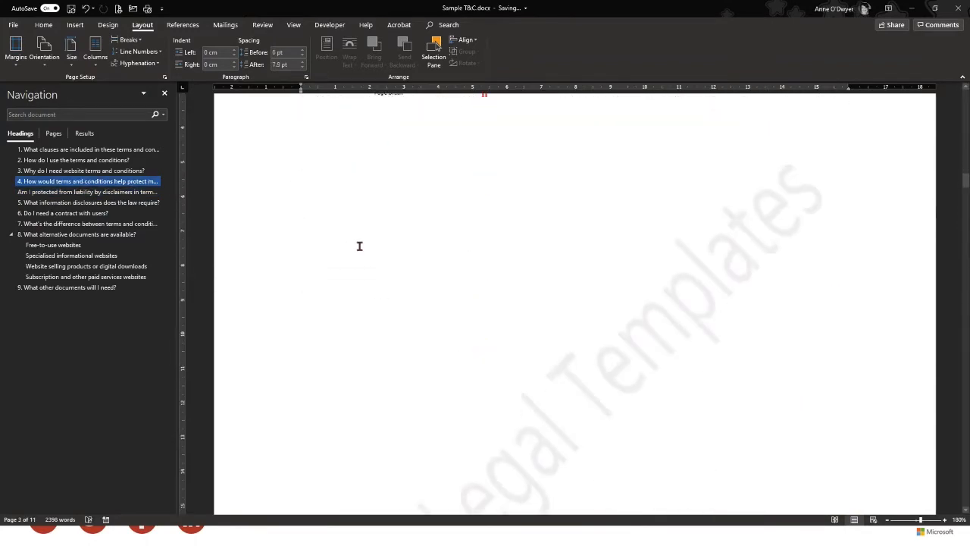
scroll(431, 312, "down", 8)
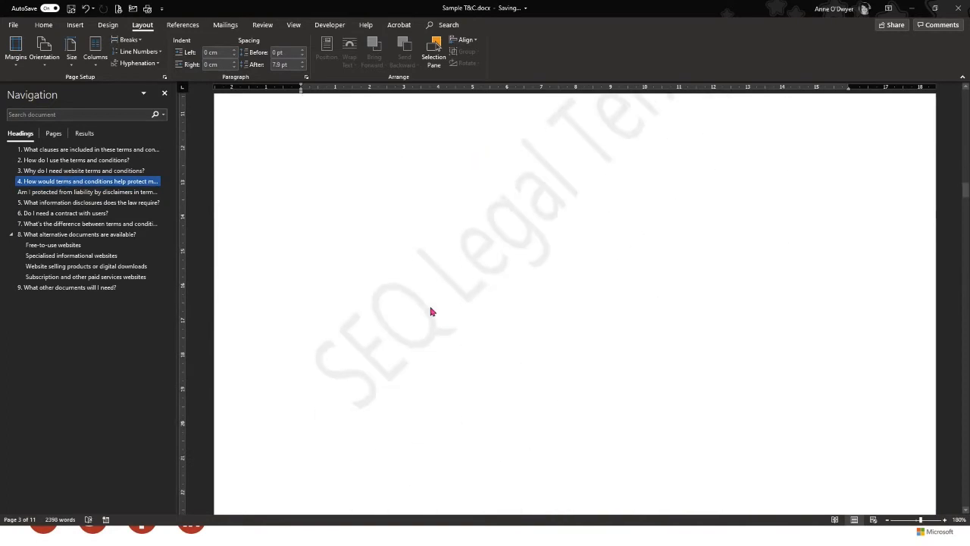
scroll(444, 309, "down", 4)
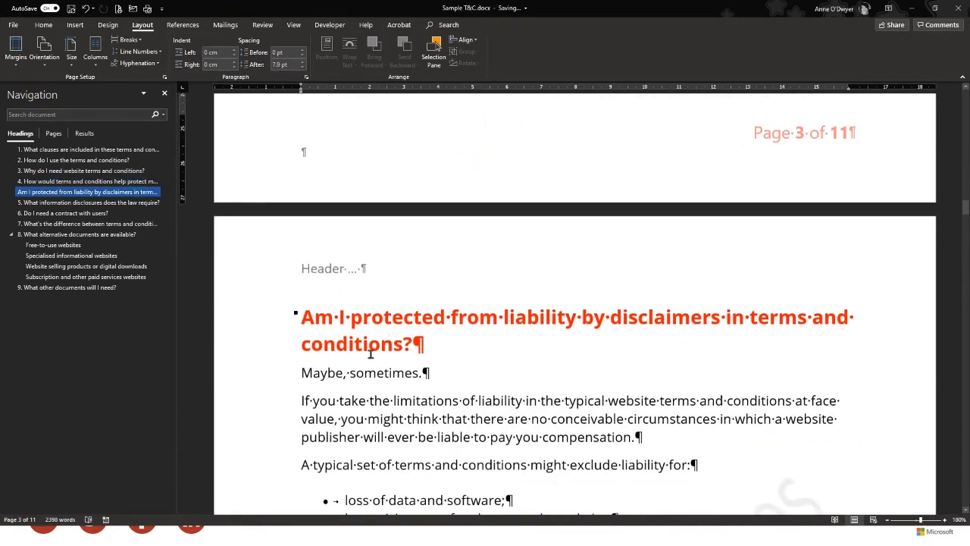
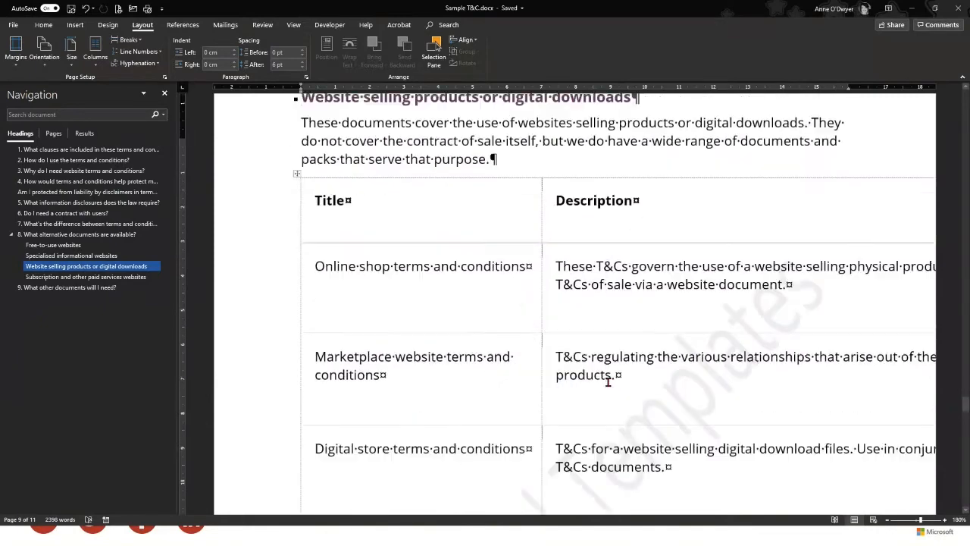
Place the cursor on the page break below the Legal website terms and conditions table
scroll(608, 383, "down", 3)
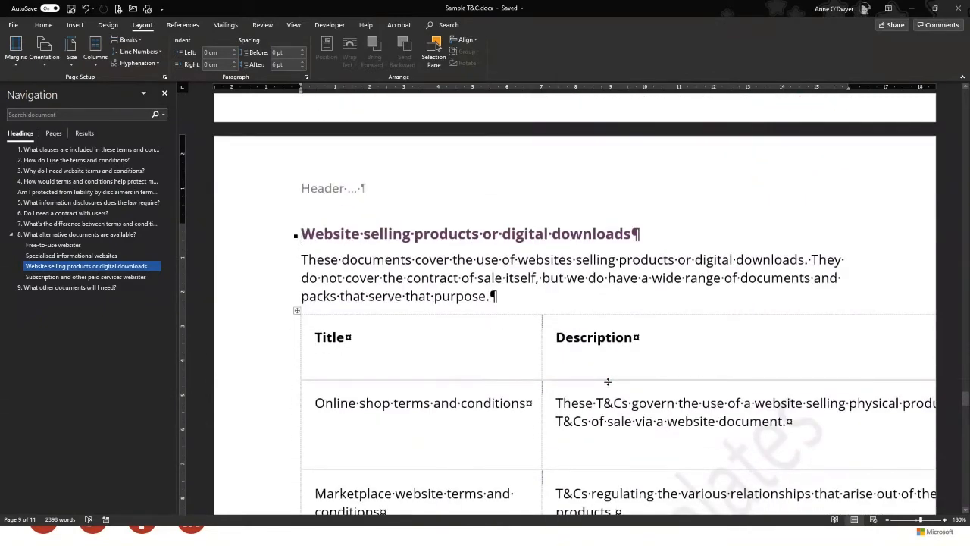
scroll(608, 382, "up", 10)
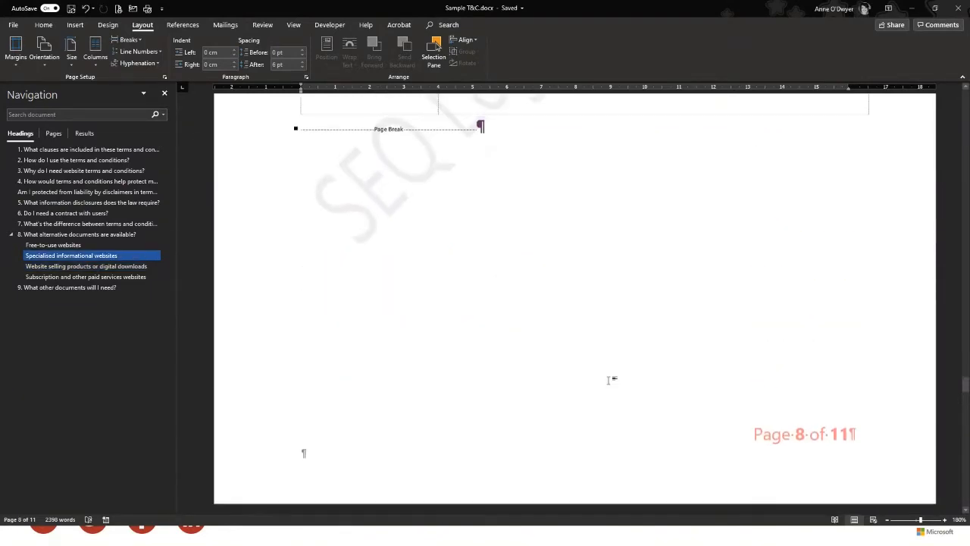
scroll(608, 381, "up", 3)
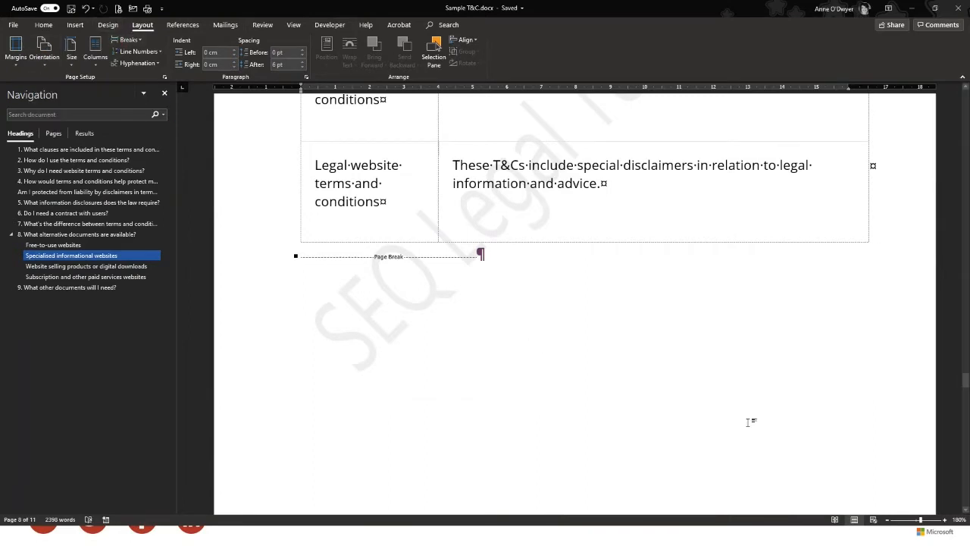
scroll(653, 387, "down", 5)
scroll(645, 385, "up", 5)
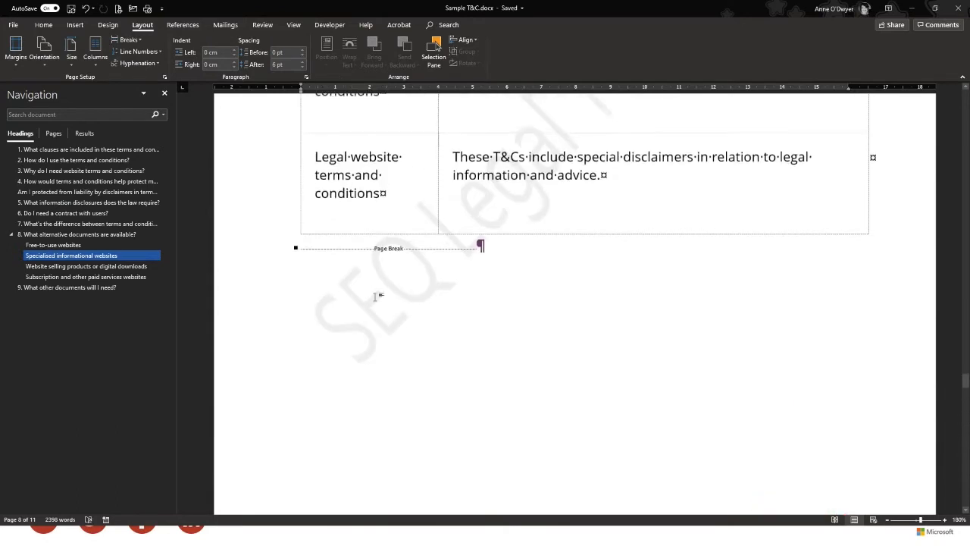
left_click(303, 254)
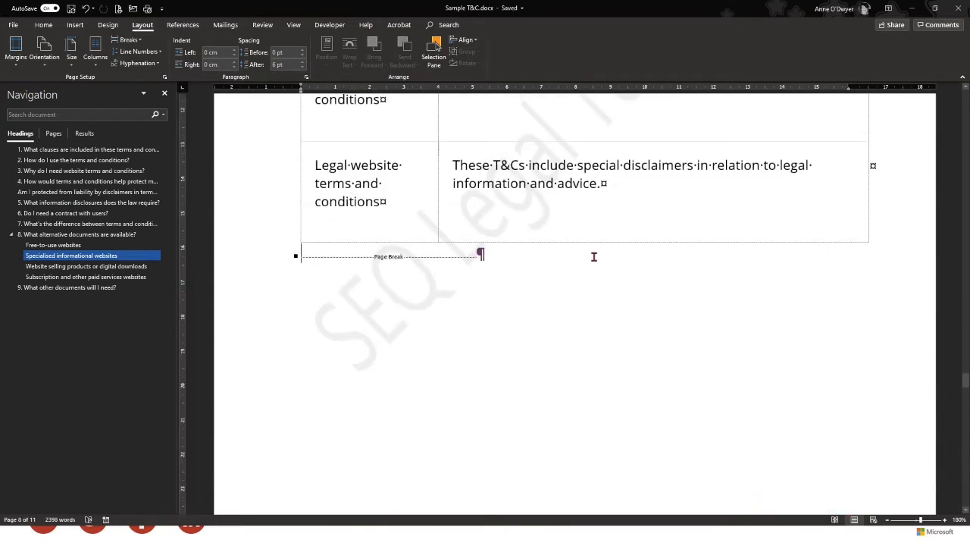
scroll(634, 372, "down", 5)
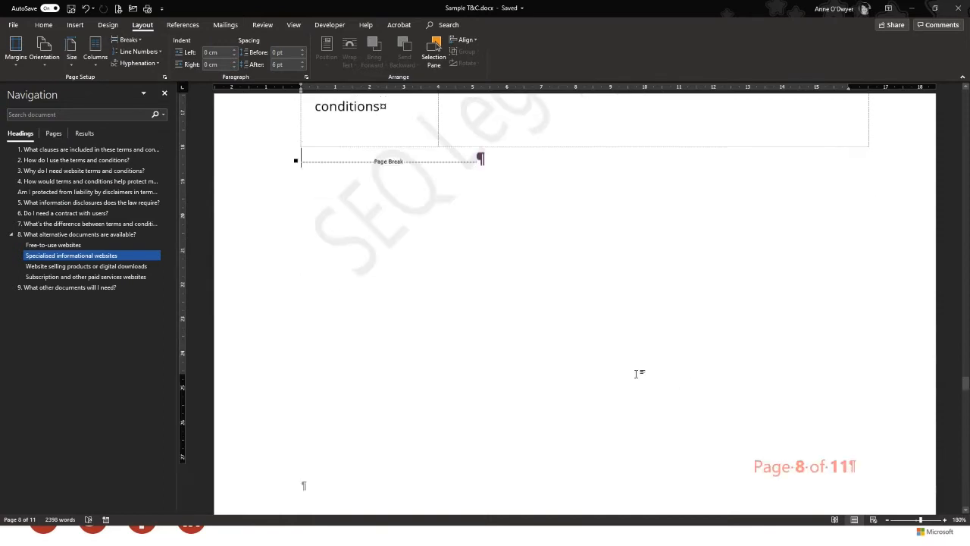
scroll(645, 383, "up", 5)
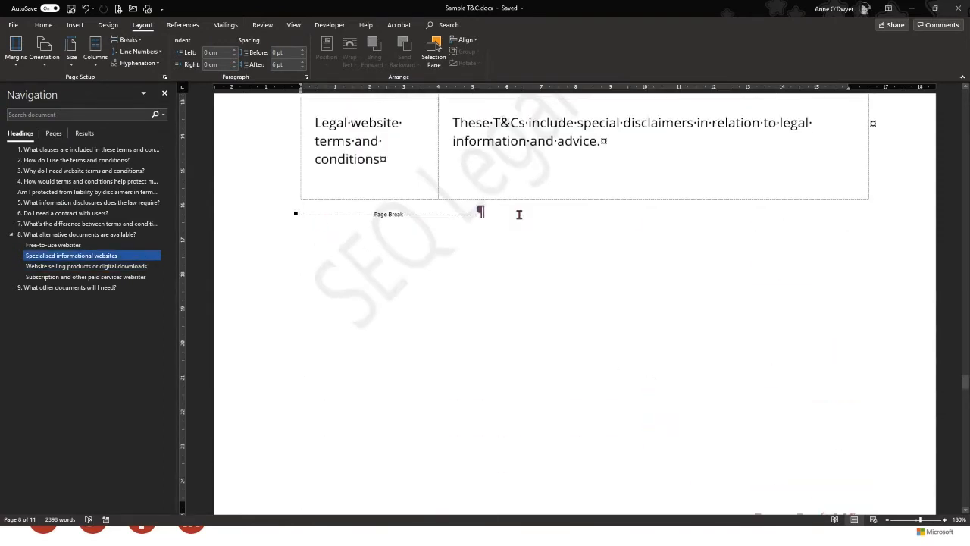
Delete that page break and insert a Next Page section break in its place
key("Delete")
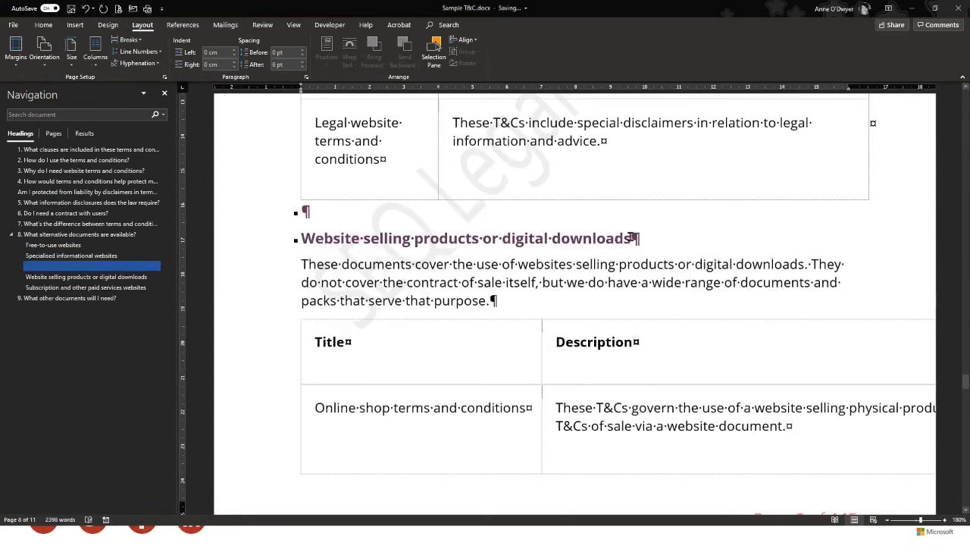
left_click(140, 42)
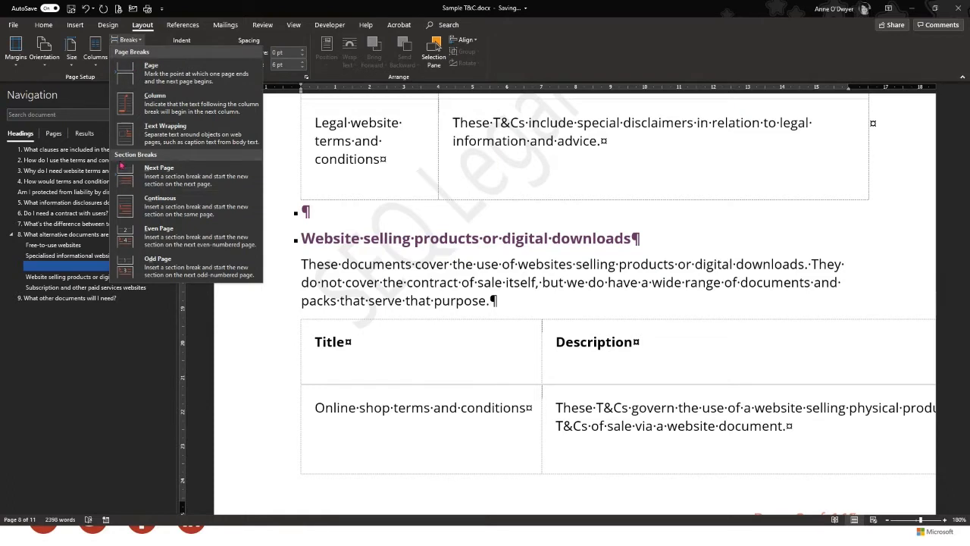
left_click(199, 178)
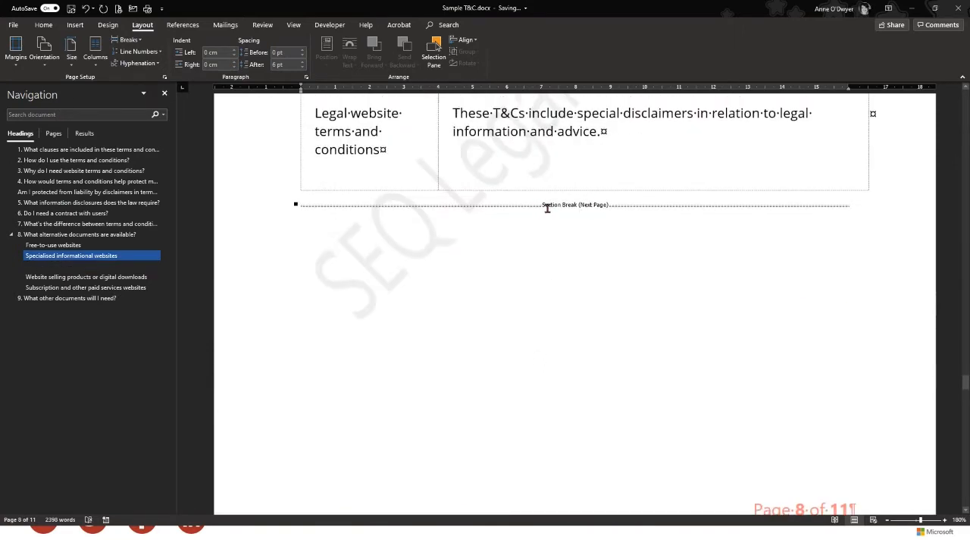
Scroll through the Website selling products table to the page break below the Digital marketplace row
scroll(523, 325, "down", 5)
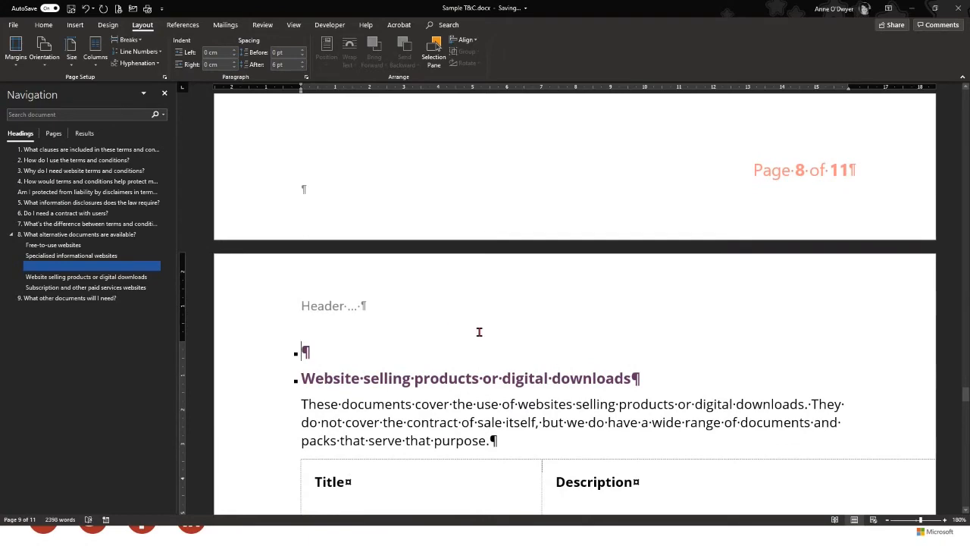
scroll(479, 332, "down", 2)
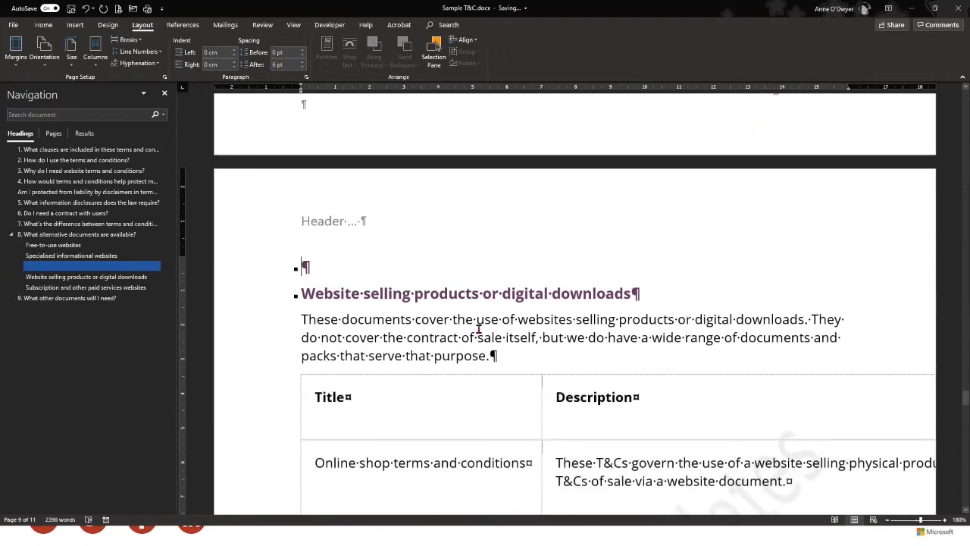
scroll(478, 327, "down", 7)
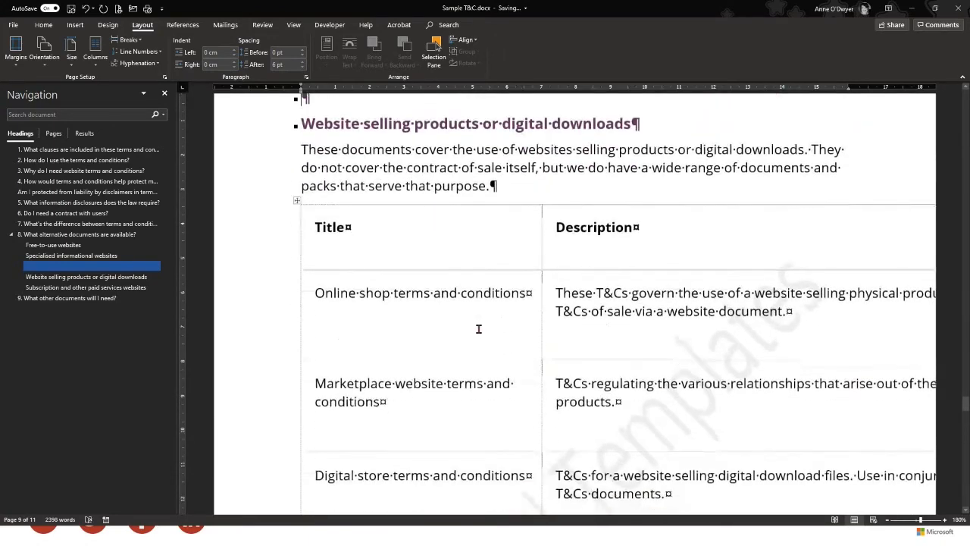
scroll(479, 328, "down", 2)
scroll(502, 350, "down", 6)
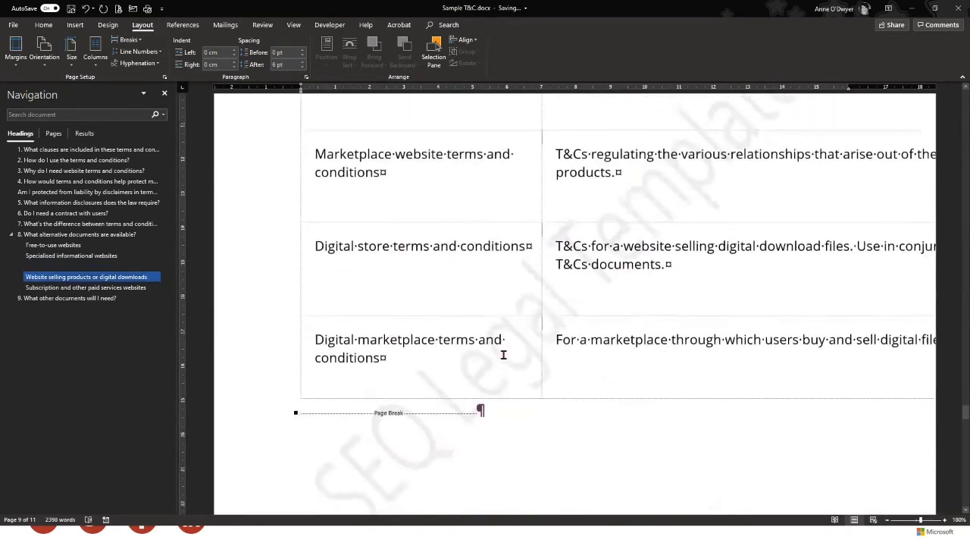
scroll(503, 354, "up", 9)
scroll(504, 355, "down", 11)
scroll(872, 453, "down", 4)
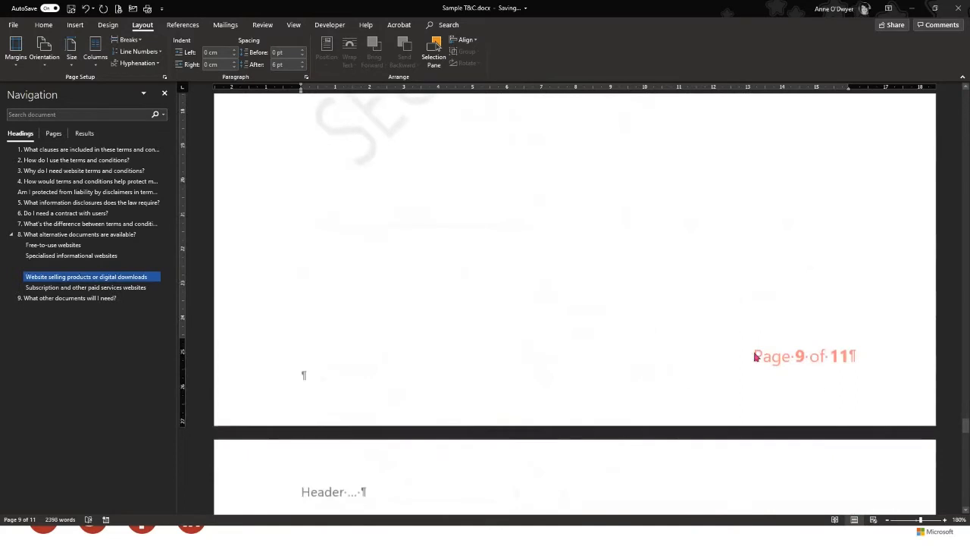
scroll(463, 377, "up", 1)
scroll(463, 374, "up", 7)
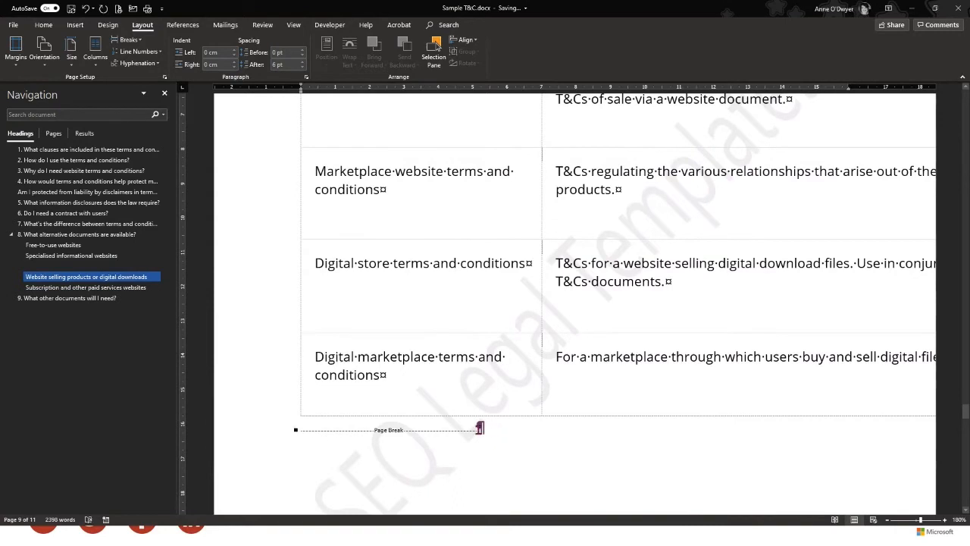
Delete the page break below the products table and insert a Next Page section break
left_click_drag(363, 432, 442, 434)
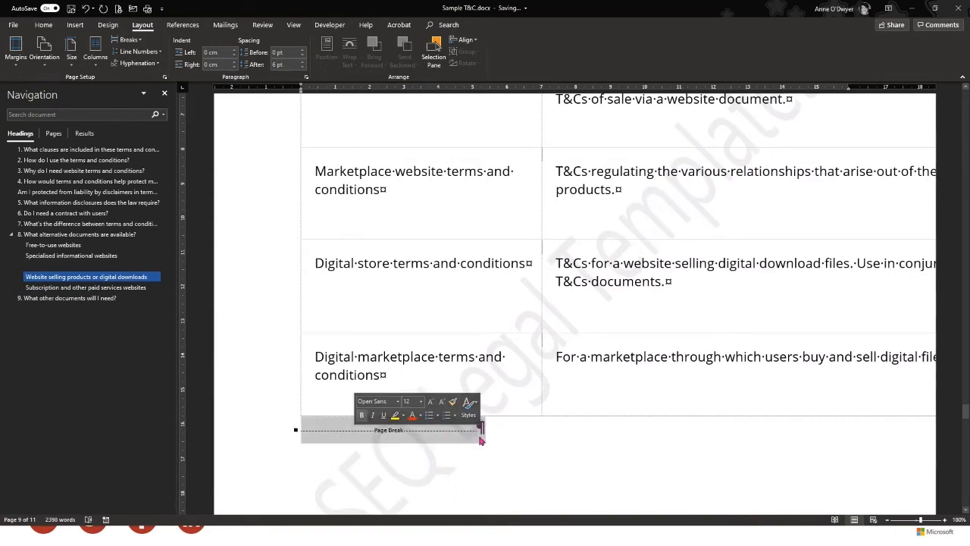
key("Delete")
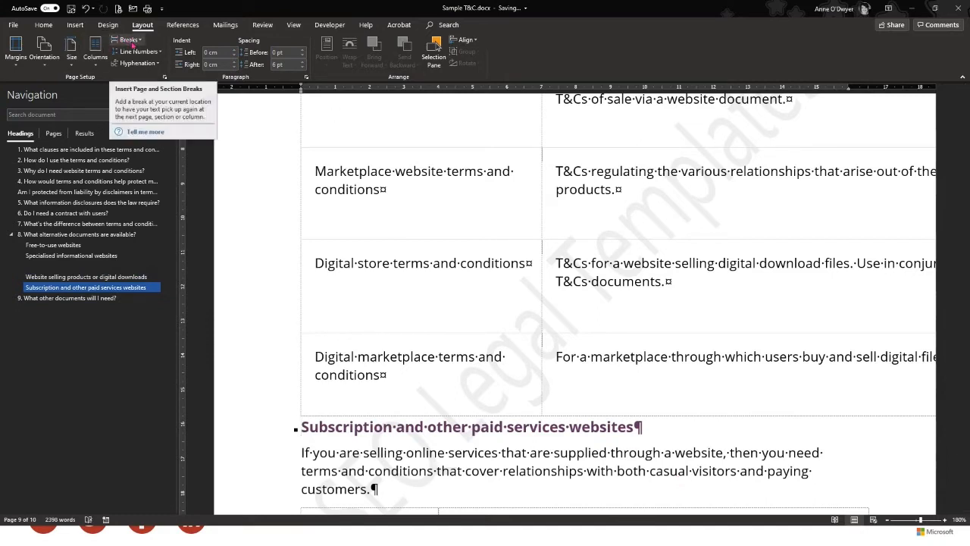
left_click(129, 39)
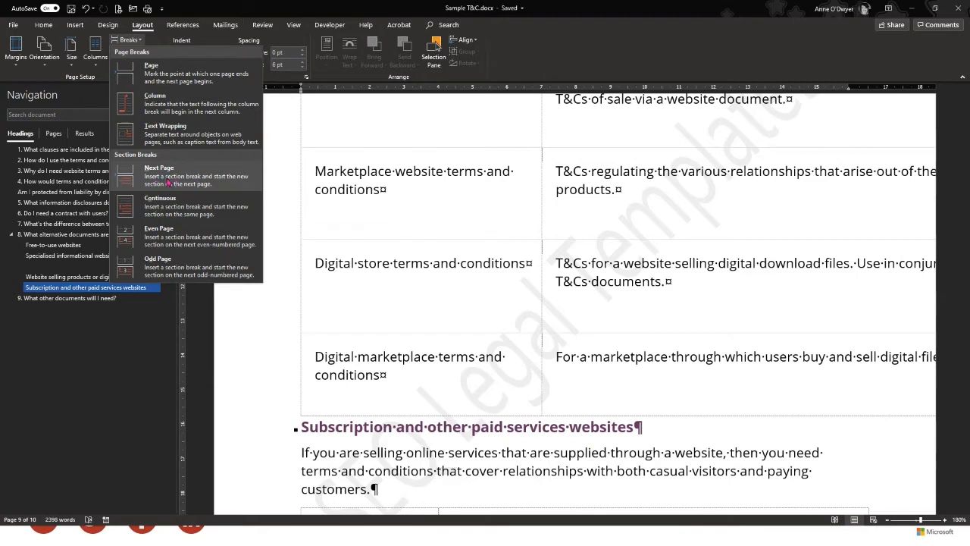
left_click(170, 182)
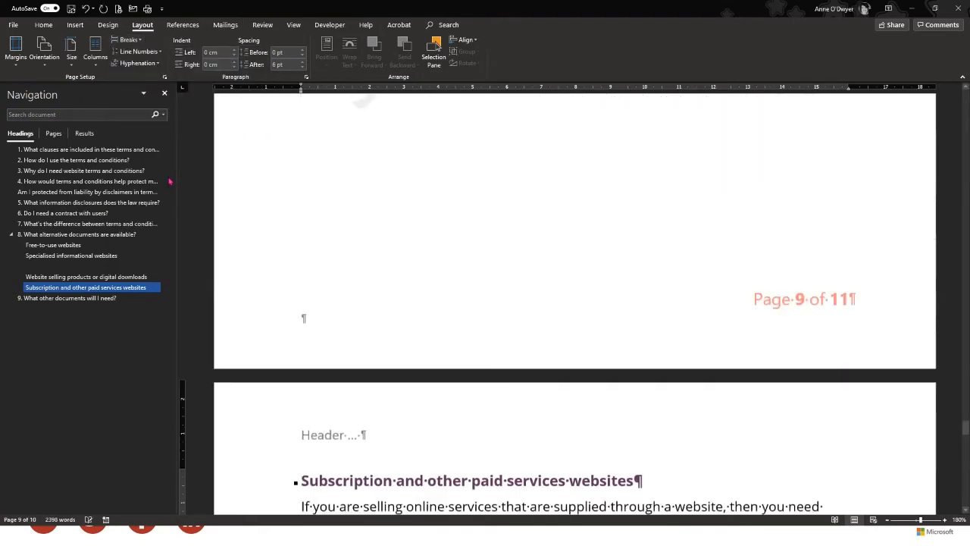
scroll(681, 262, "up", 6)
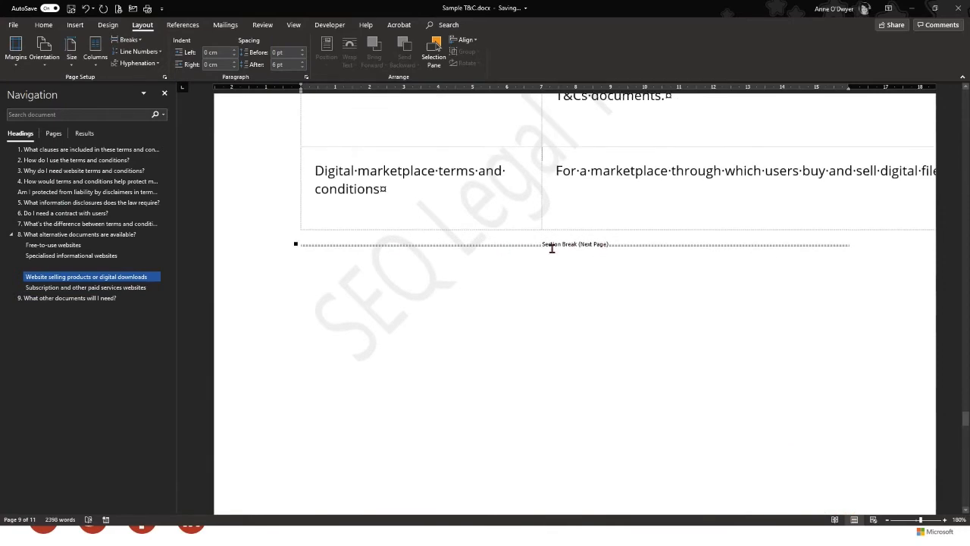
scroll(574, 305, "up", 20)
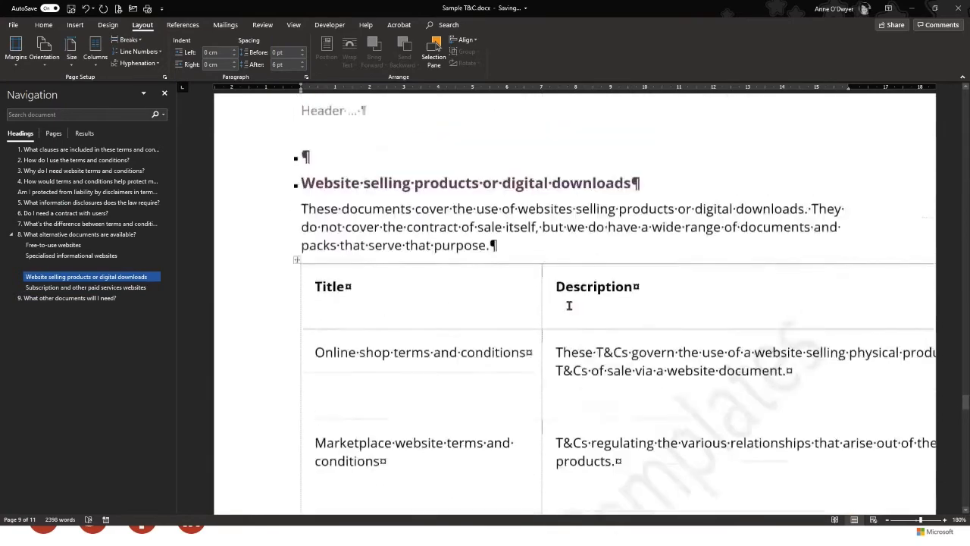
scroll(569, 307, "up", 4)
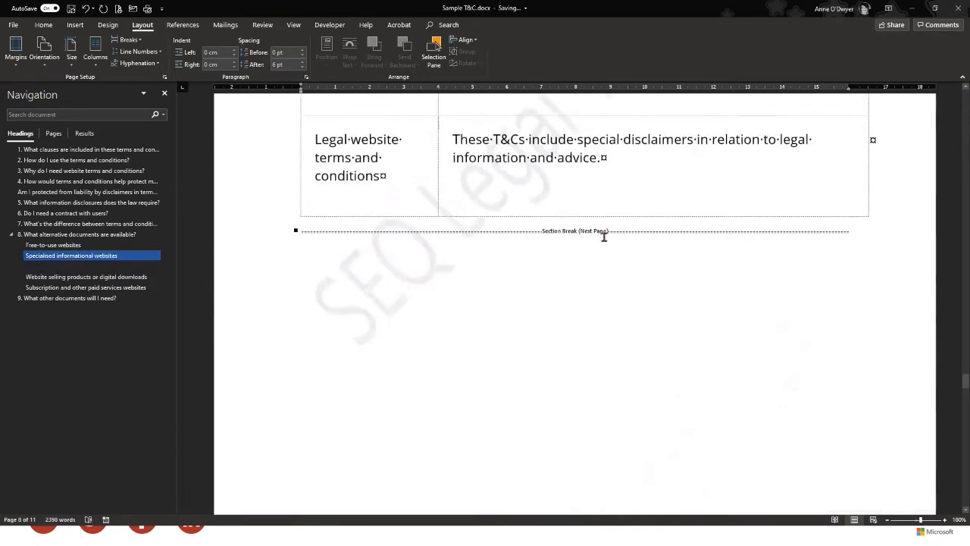
scroll(618, 342, "down", 5)
scroll(617, 342, "down", 15)
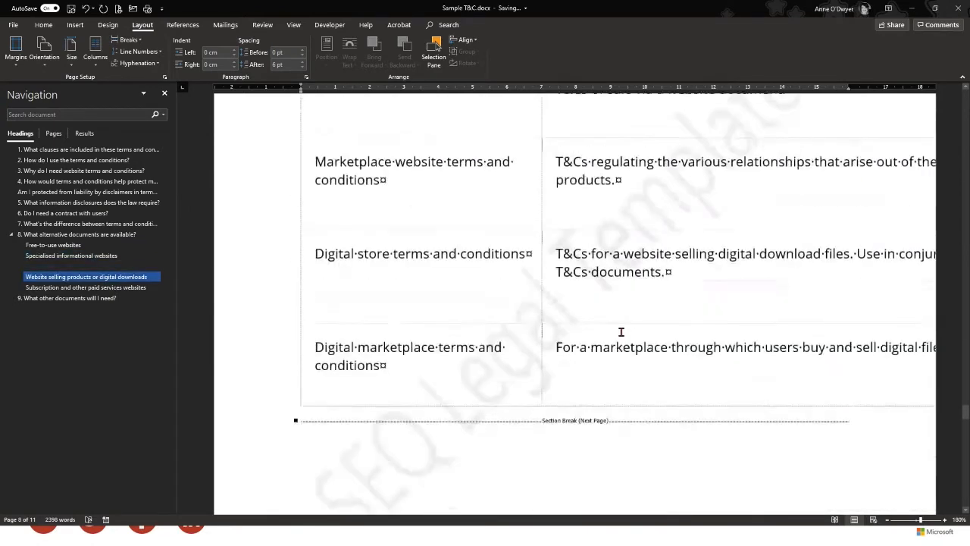
scroll(562, 343, "up", 7)
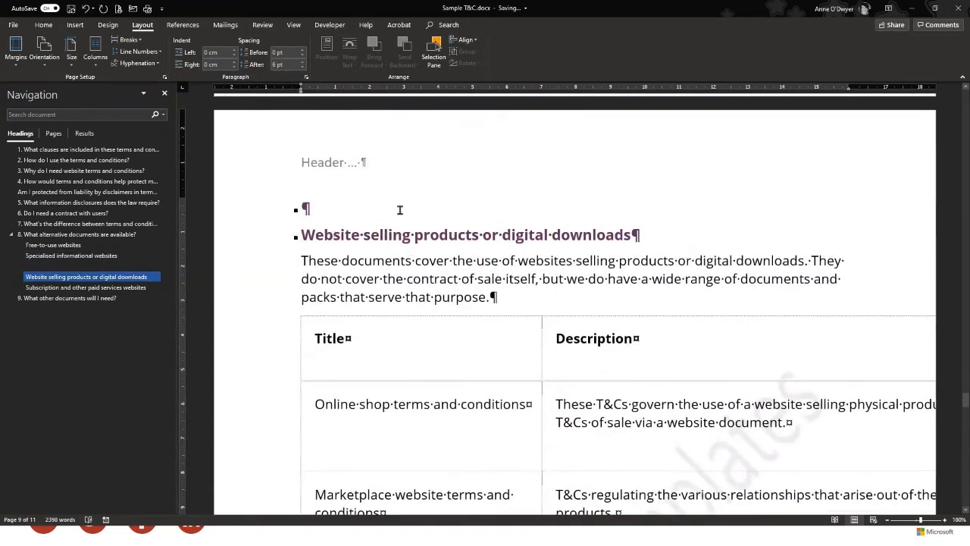
Set the Website selling products section's orientation to Landscape
left_click(44, 67)
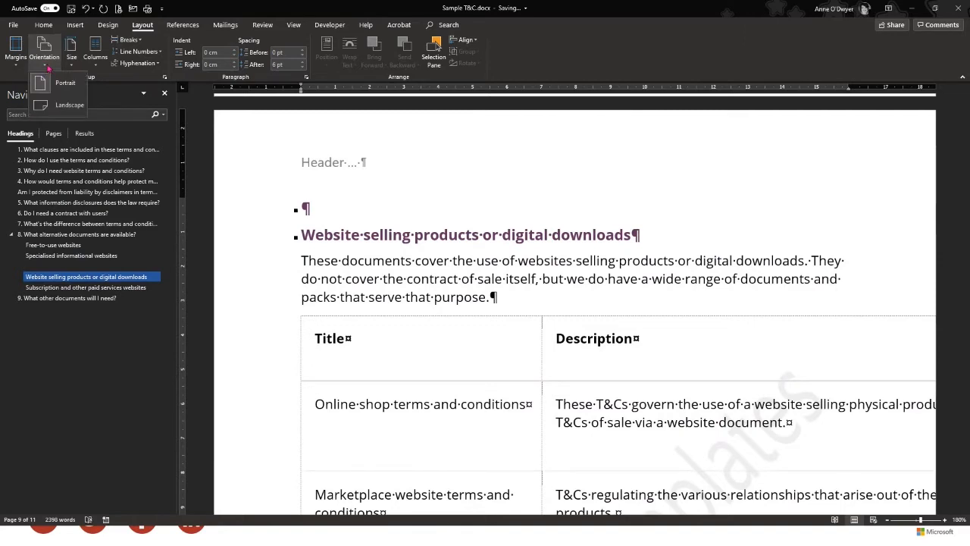
left_click(54, 105)
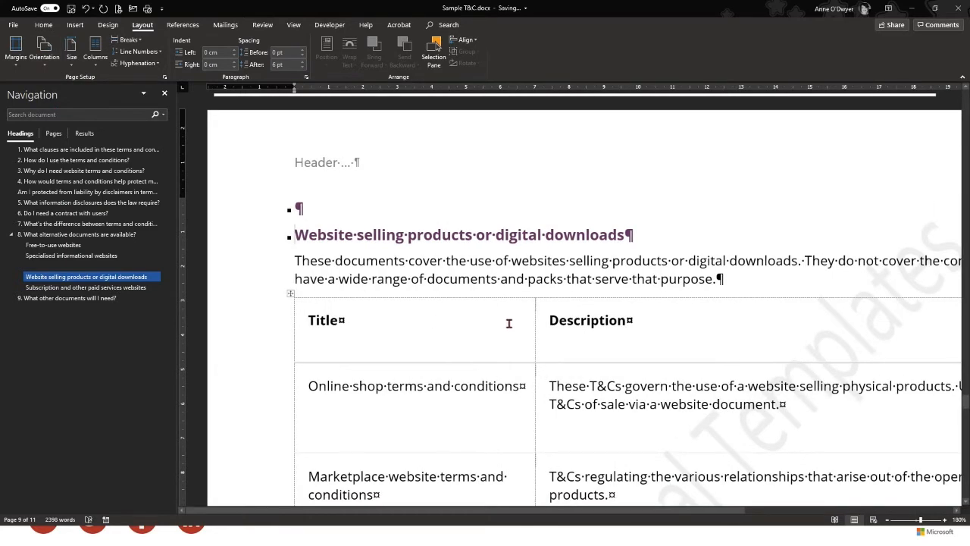
scroll(443, 246, "down", 2, "ctrl")
scroll(440, 255, "down", 3, "ctrl")
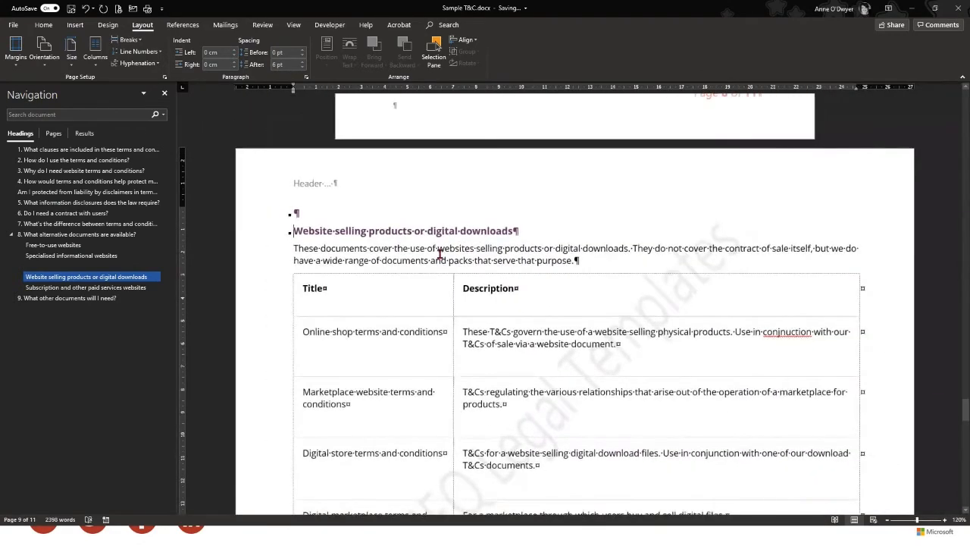
scroll(439, 254, "down", 3)
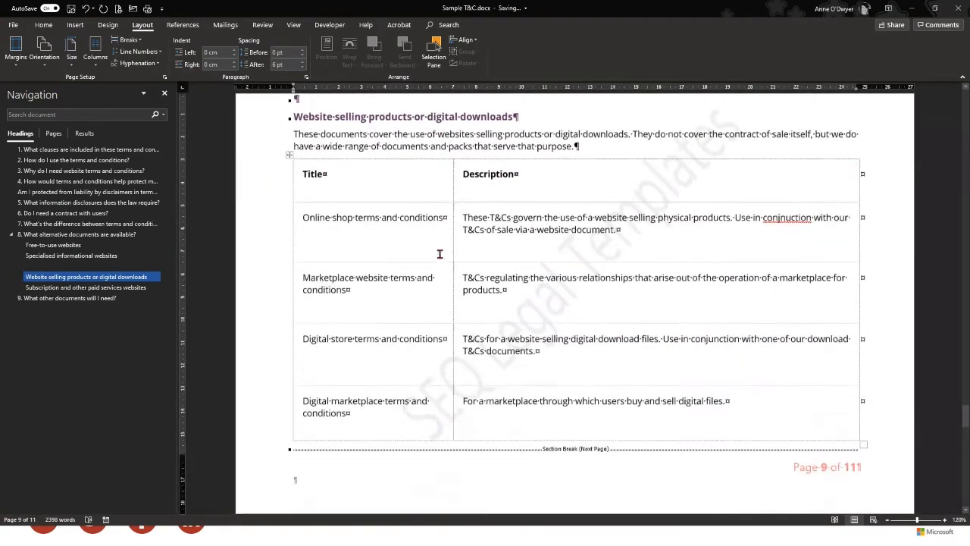
Scroll through pages 8–10 to confirm only the table page is landscape
scroll(443, 256, "up", 10)
scroll(465, 317, "down", 3)
scroll(464, 316, "down", 20)
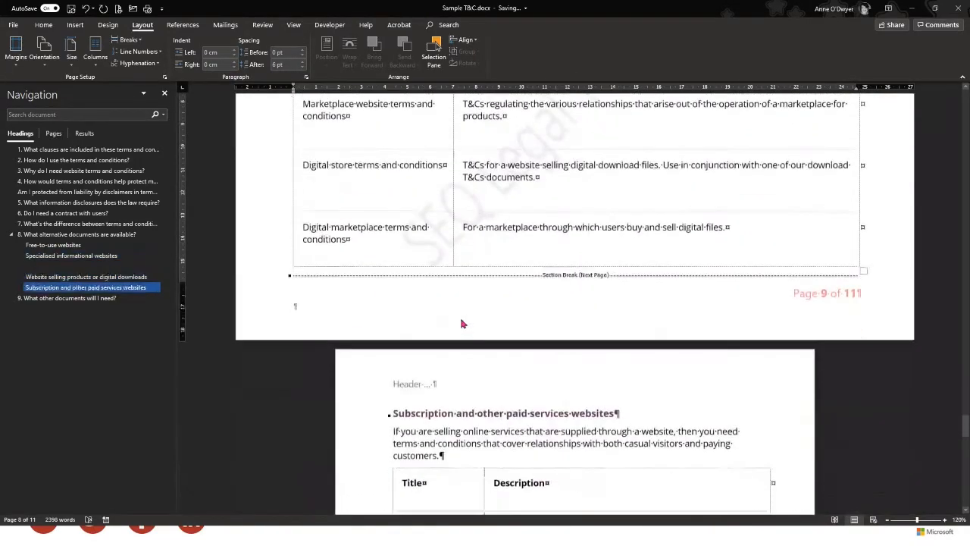
scroll(461, 318, "down", 1)
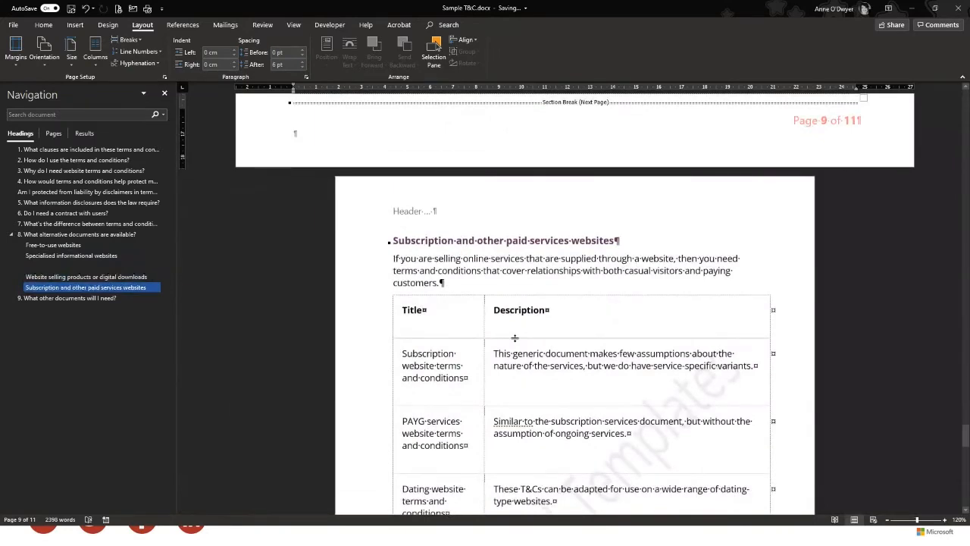
scroll(514, 338, "up", 10)
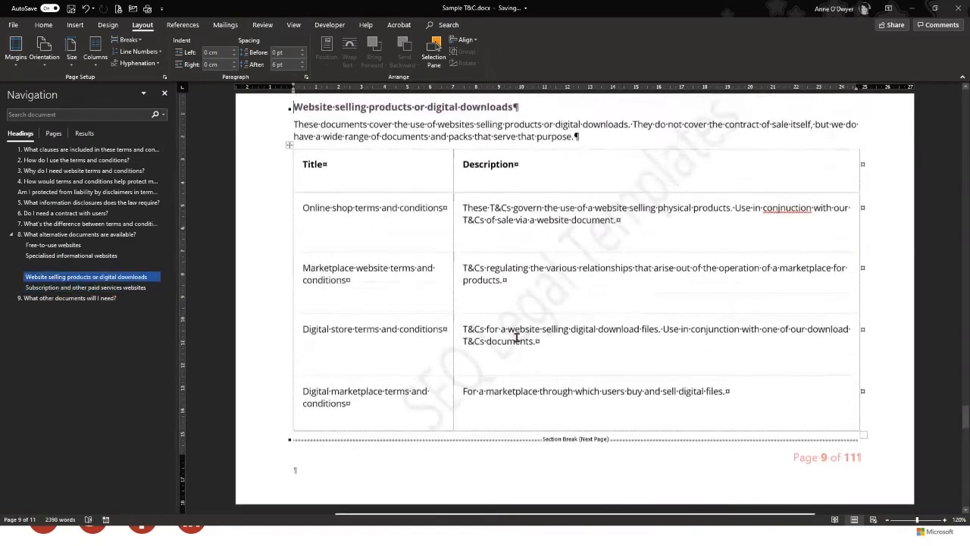
scroll(516, 337, "up", 1)
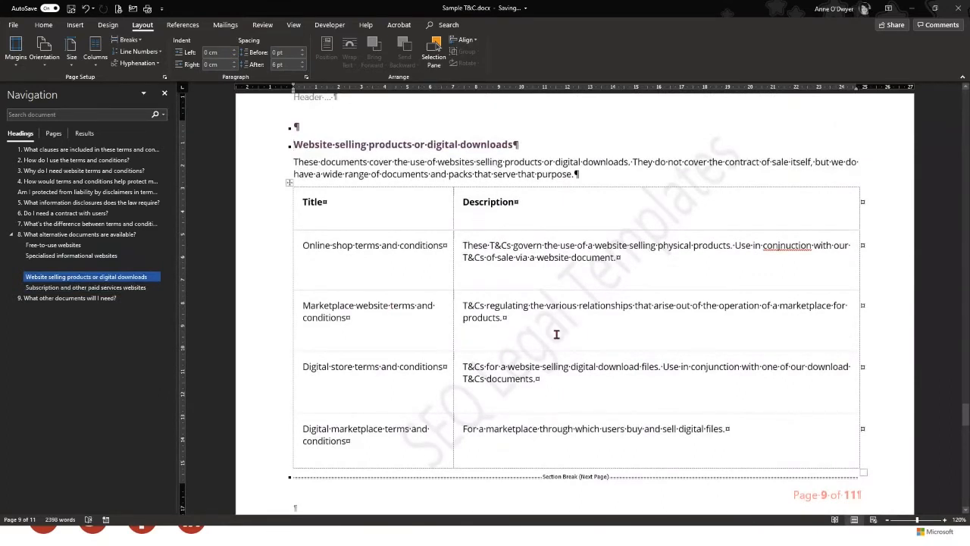
scroll(509, 304, "up", 2)
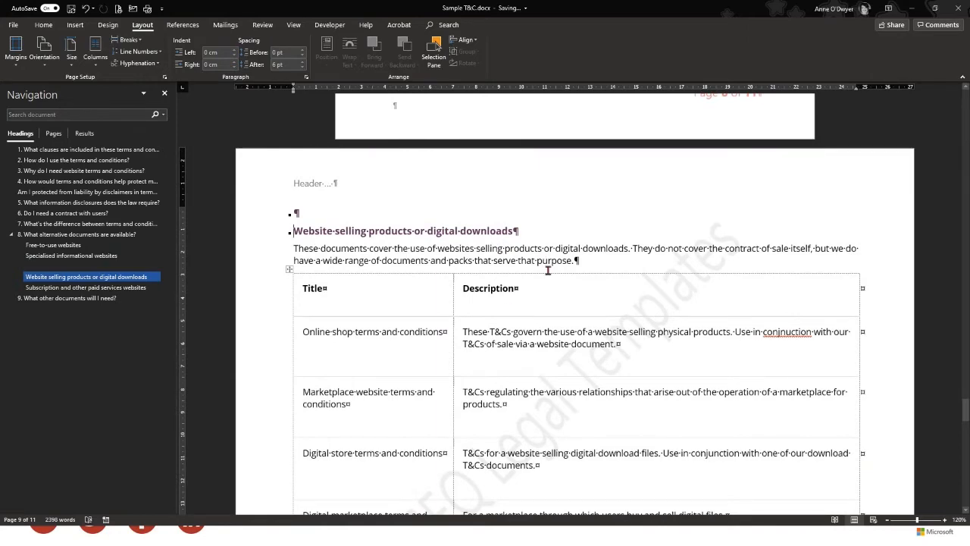
scroll(548, 271, "down", 6)
scroll(548, 270, "down", 1)
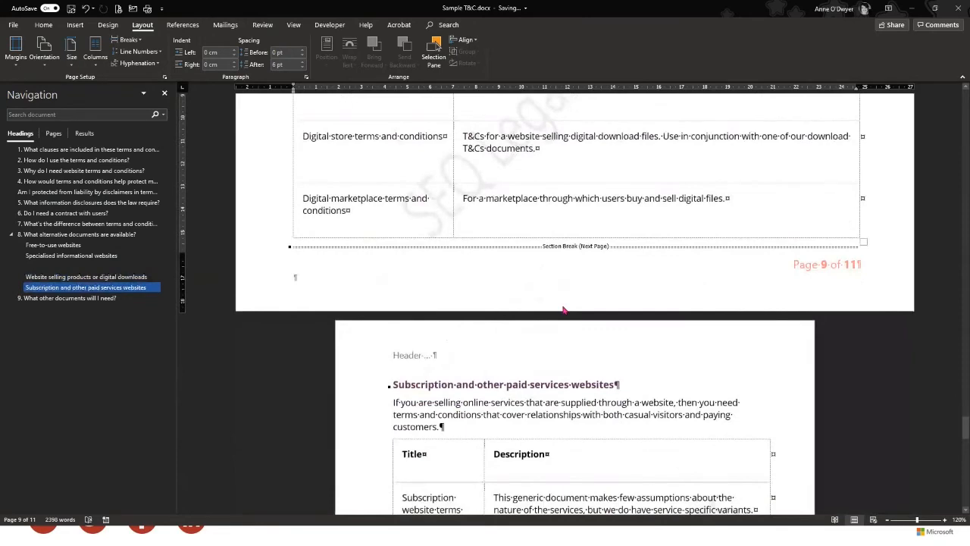
scroll(563, 309, "up", 1)
scroll(562, 306, "up", 1)
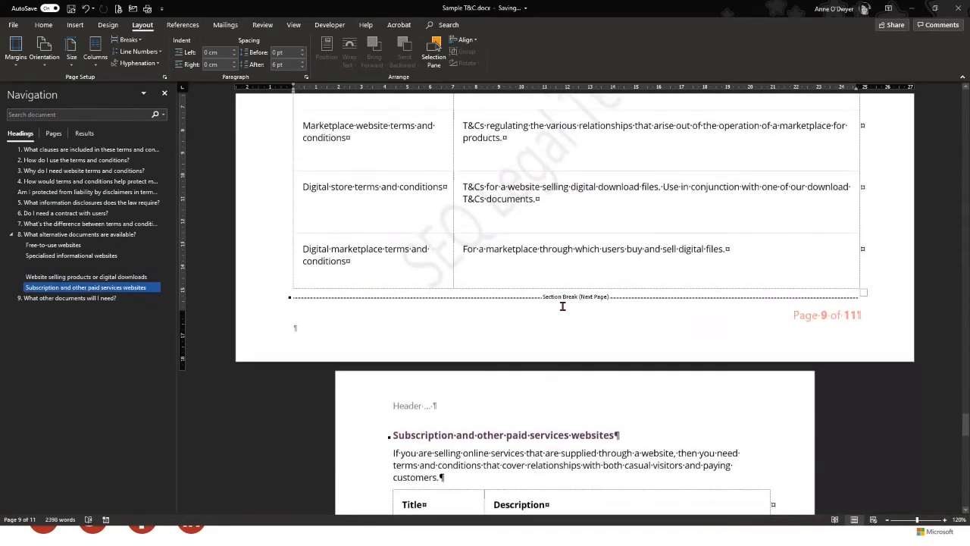
scroll(562, 306, "up", 3)
scroll(626, 392, "down", 2)
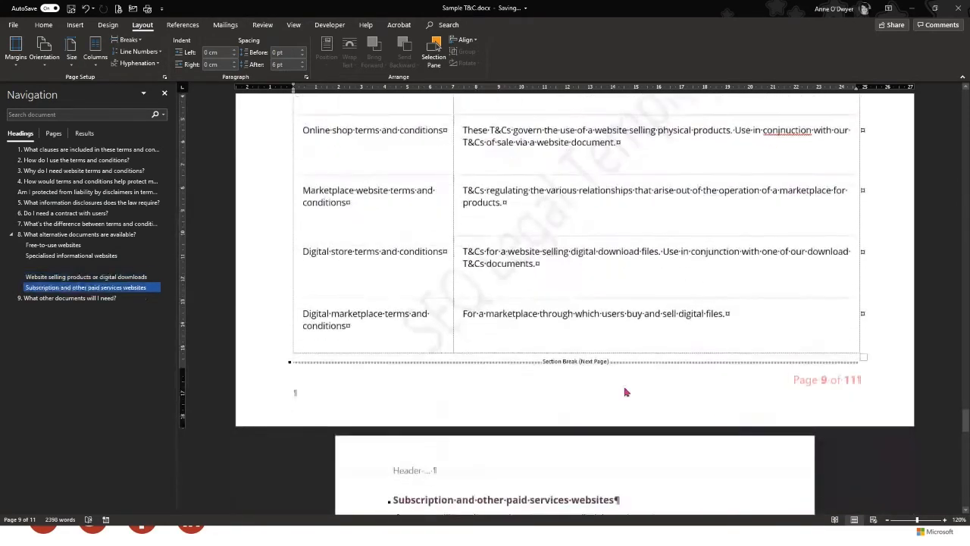
scroll(593, 365, "up", 8)
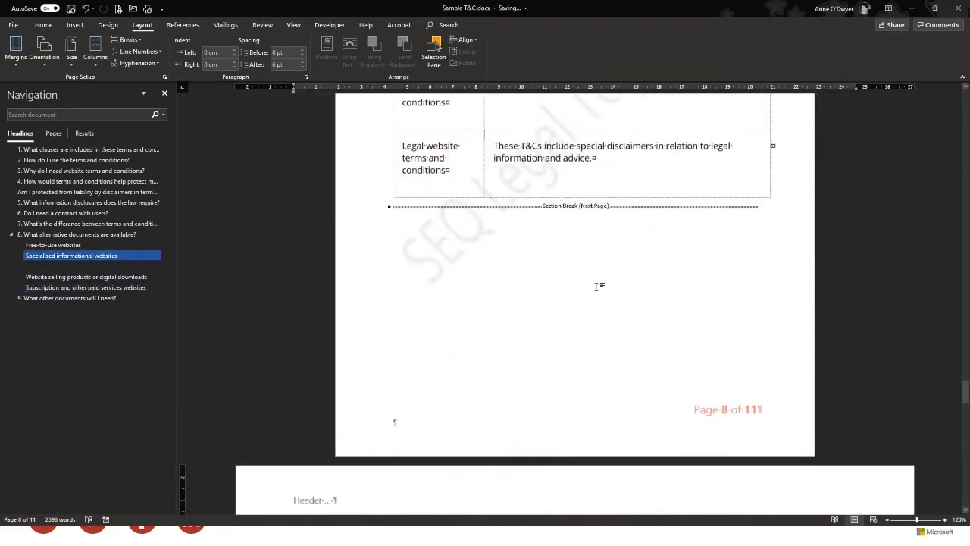
scroll(595, 286, "down", 3)
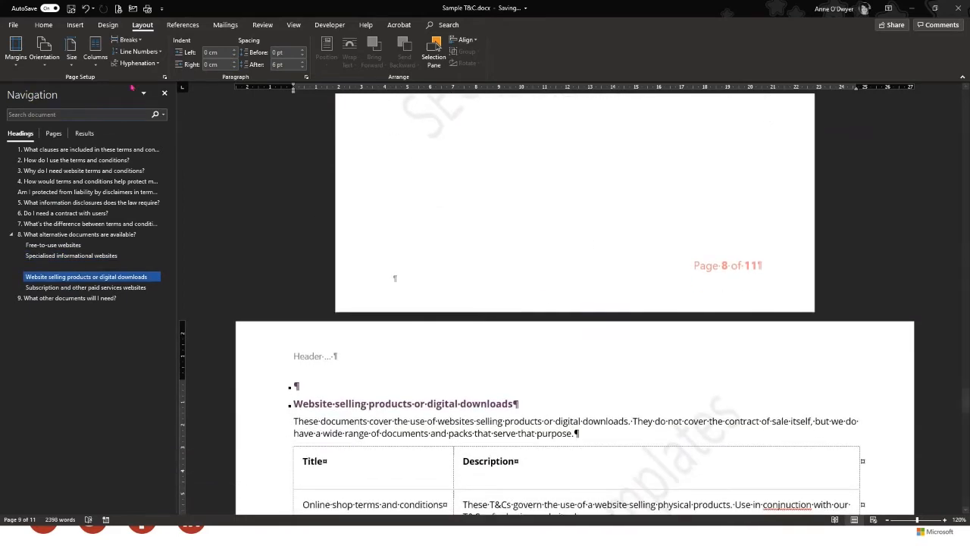
Toggle Show/Hide ¶ on the Home tab off, back on, and finally off
left_click(44, 25)
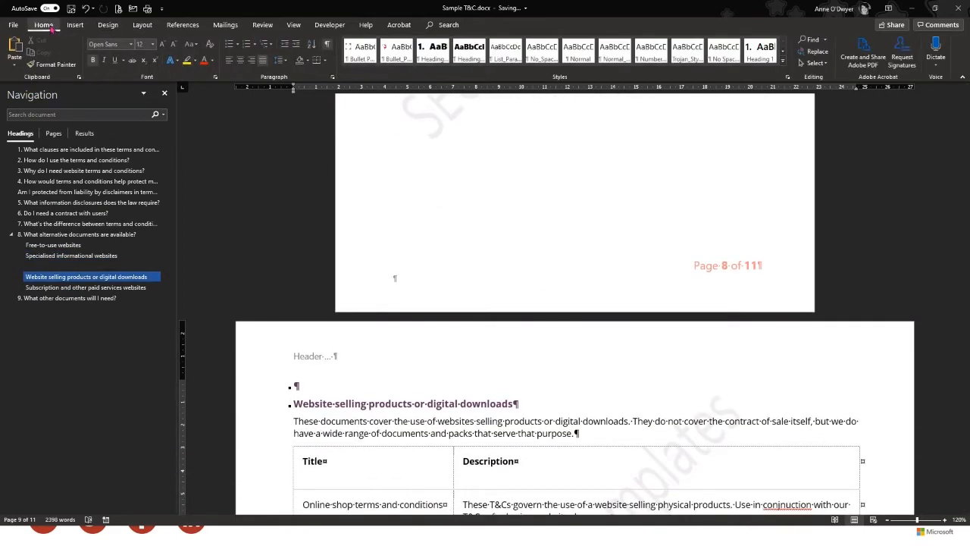
scroll(559, 342, "down", 1)
scroll(409, 101, "up", 2)
scroll(409, 101, "up", 2)
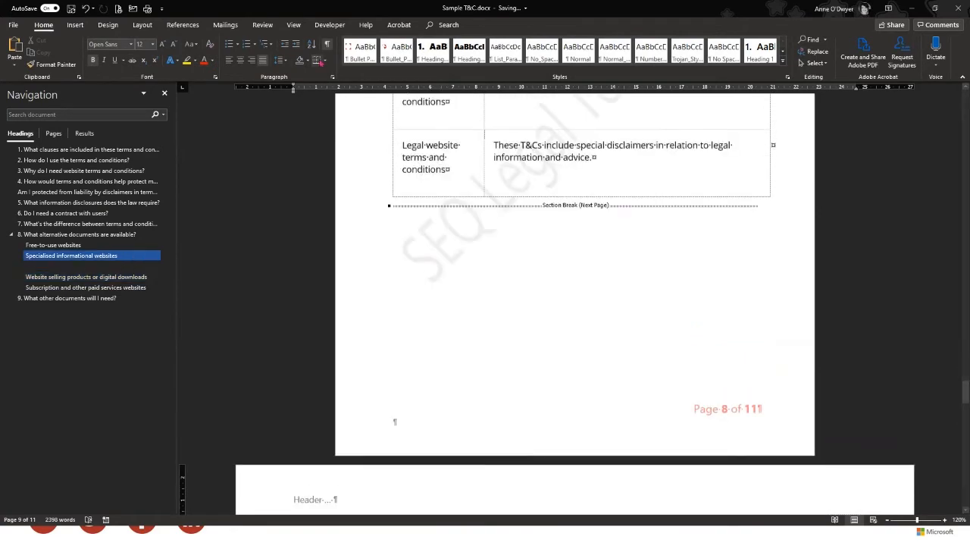
left_click(326, 44)
scroll(659, 422, "down", 1)
scroll(658, 422, "down", 3)
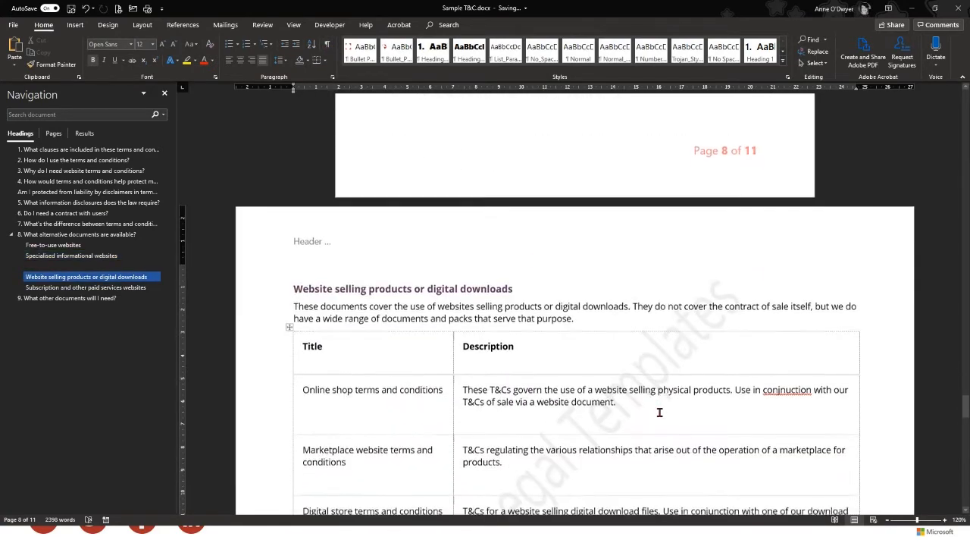
scroll(659, 412, "down", 2)
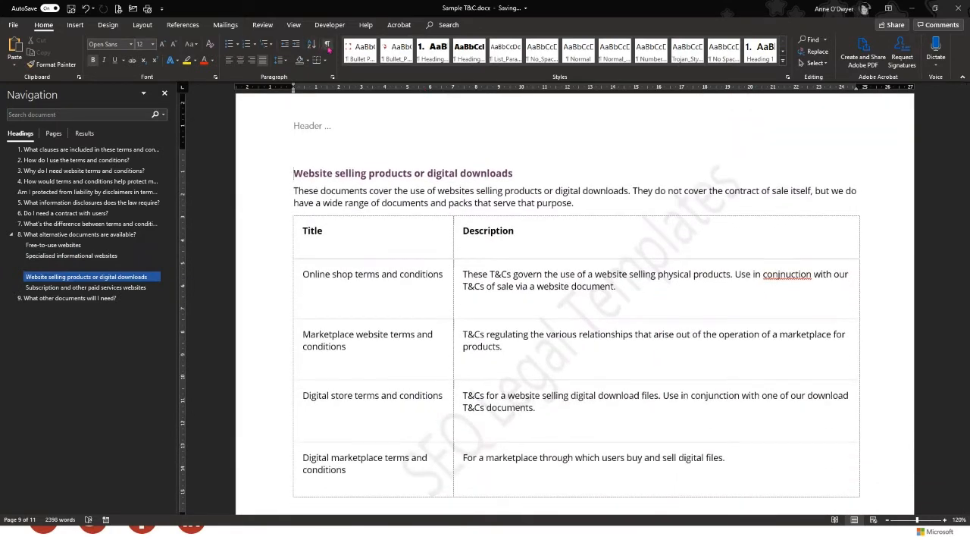
left_click(327, 44)
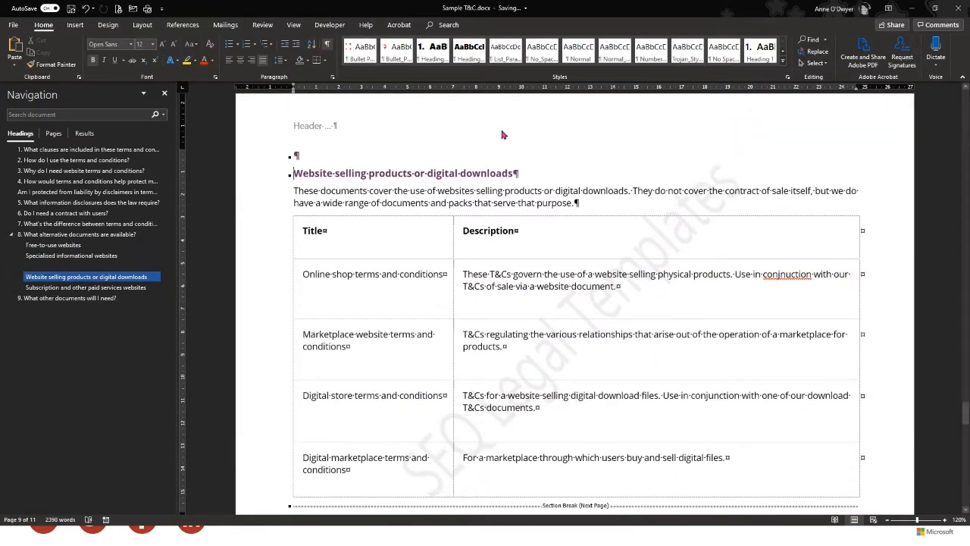
left_click(331, 48)
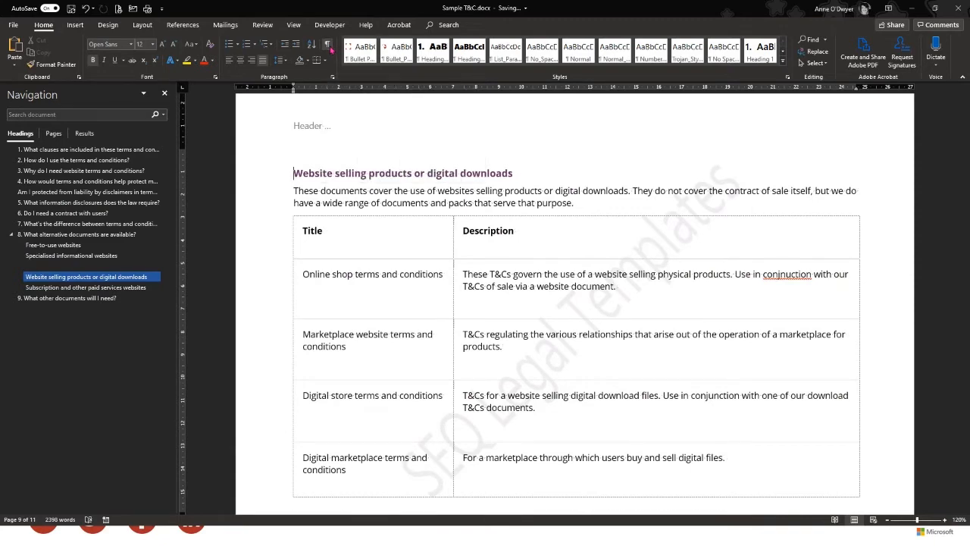
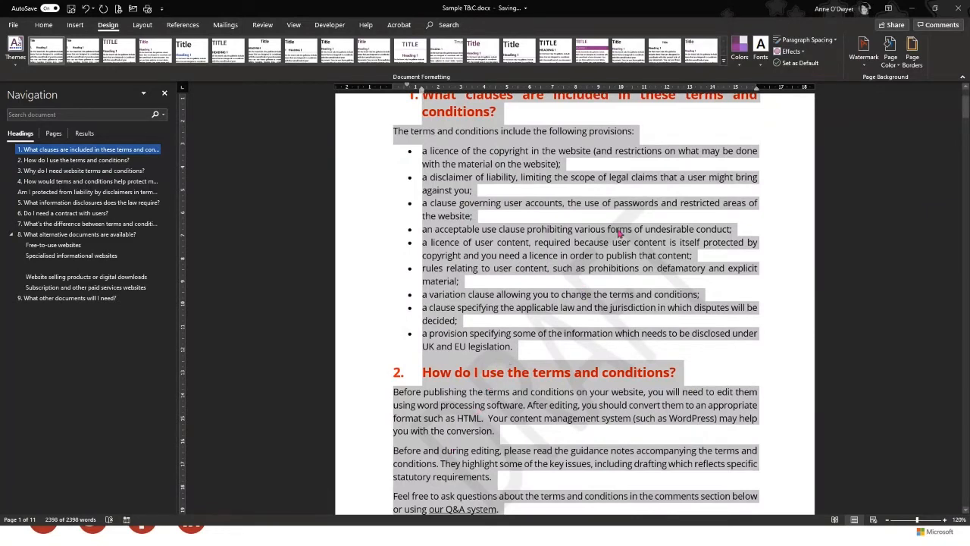
Switch to the Home tab in Sample T&C.docx
left_click(45, 25)
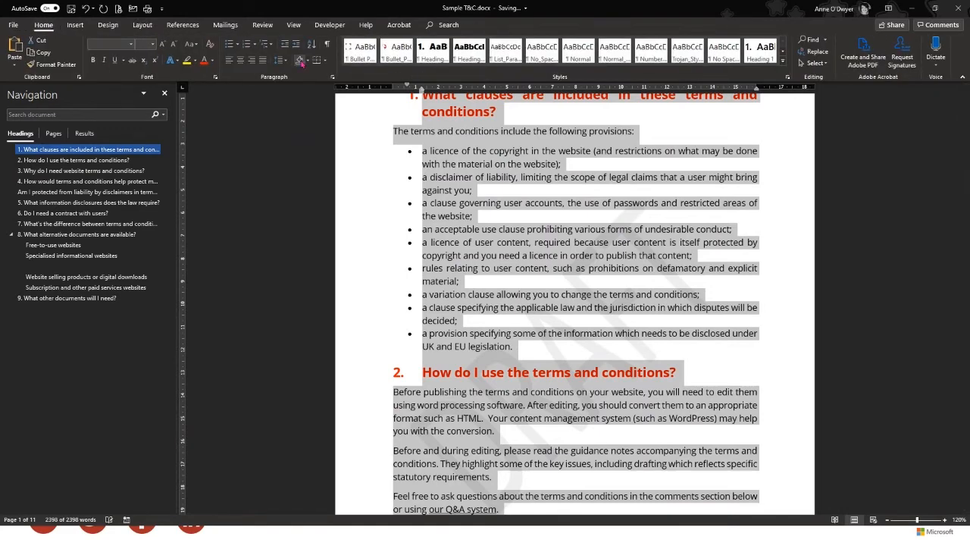
Select all of Sample T&C, clear all its formatting to plain Normal text, then start a new document
left_click(648, 281)
key("ctrl+a")
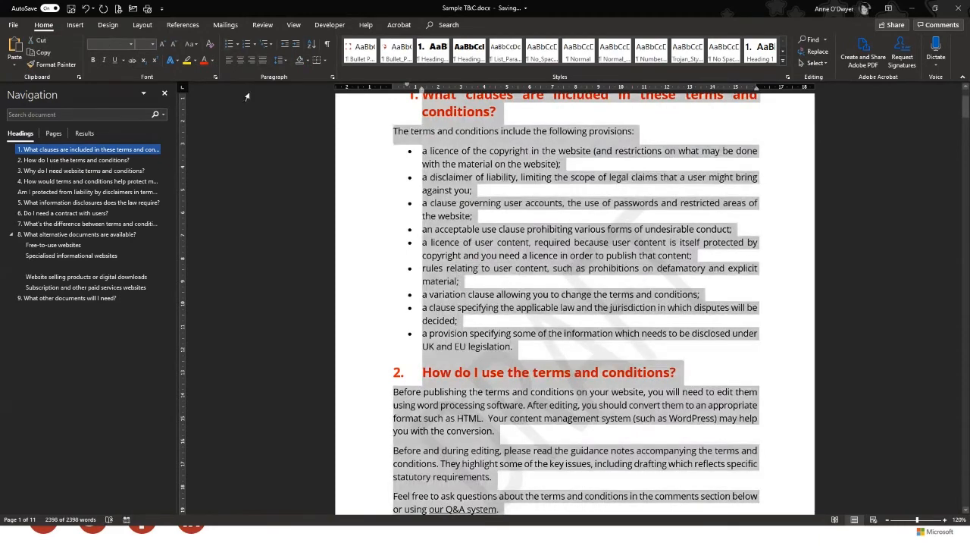
left_click(211, 43)
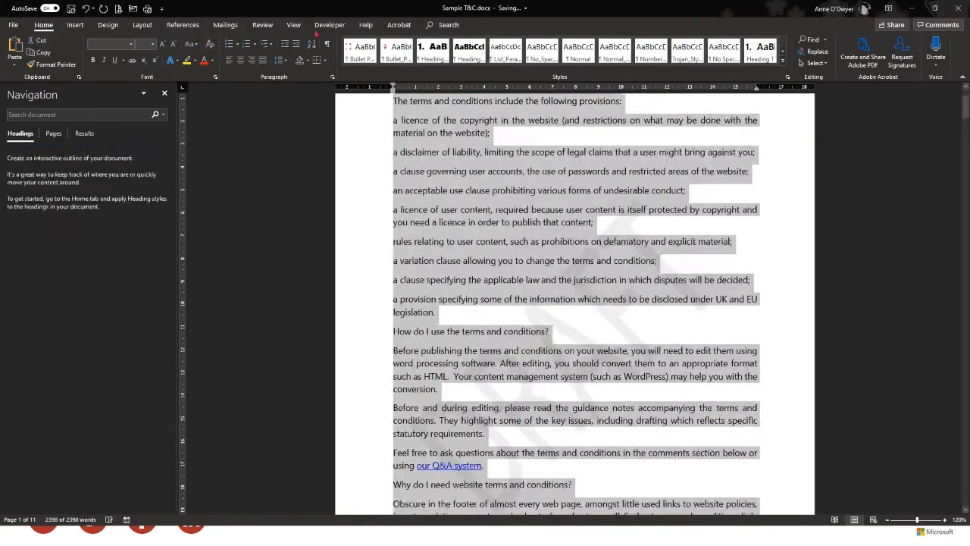
left_click(603, 283)
scroll(607, 288, "down", 8)
scroll(633, 312, "up", 4)
scroll(634, 311, "up", 6)
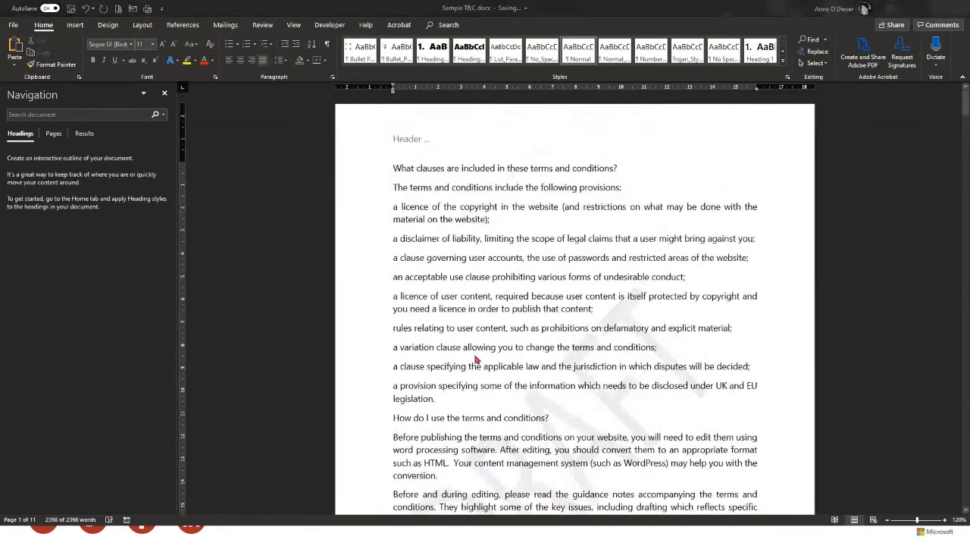
key("ctrl+n")
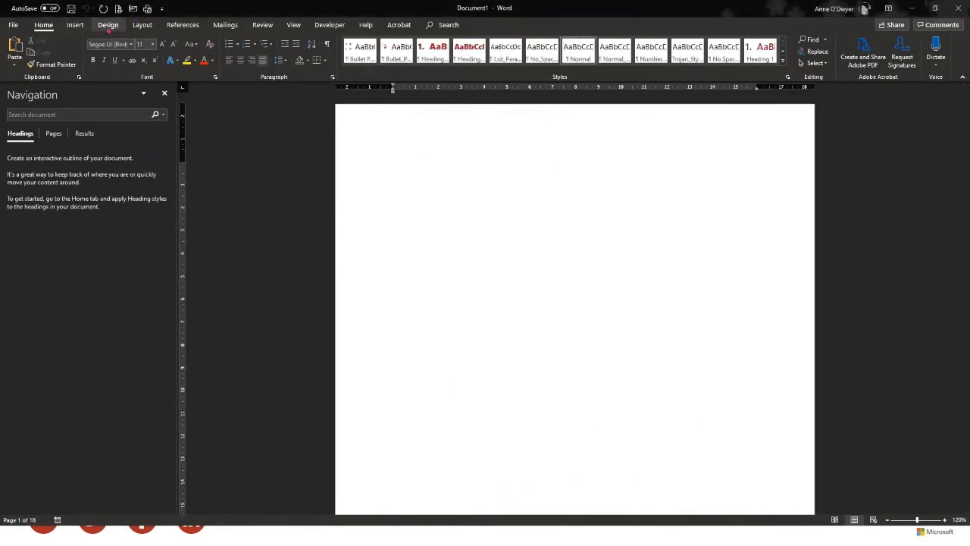
Apply the diagonal DRAFT 1 watermark to the blank document, then return to Sample T&C.docx
left_click(107, 24)
left_click(861, 70)
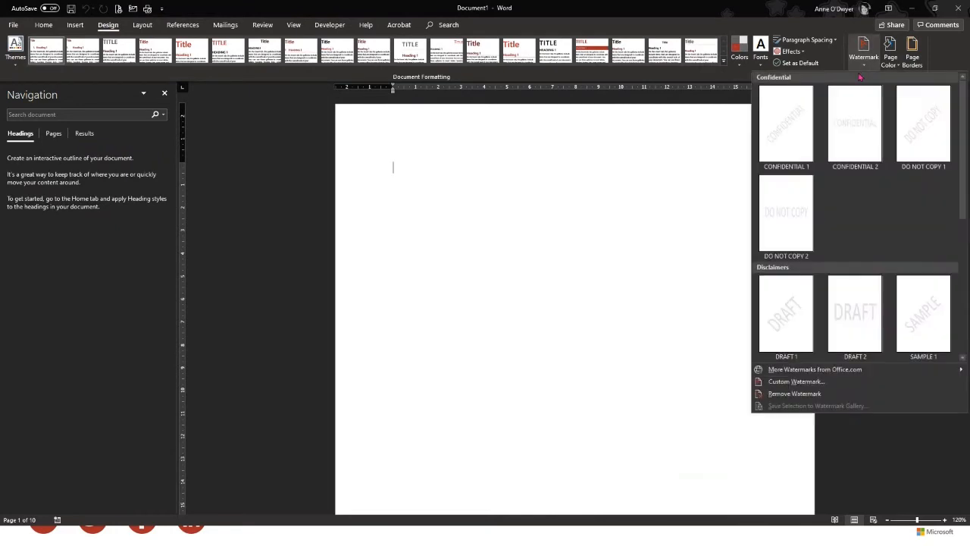
left_click(792, 318)
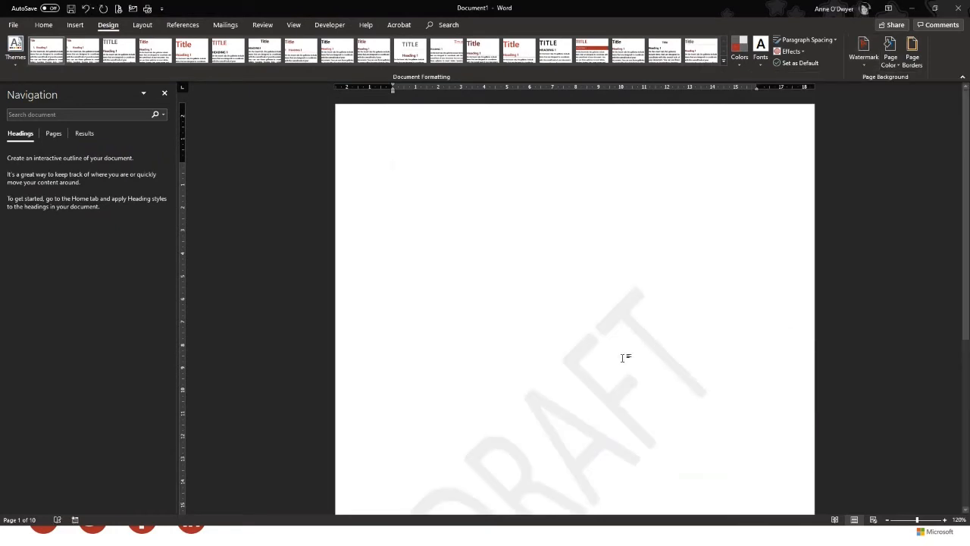
scroll(599, 336, "down", 5)
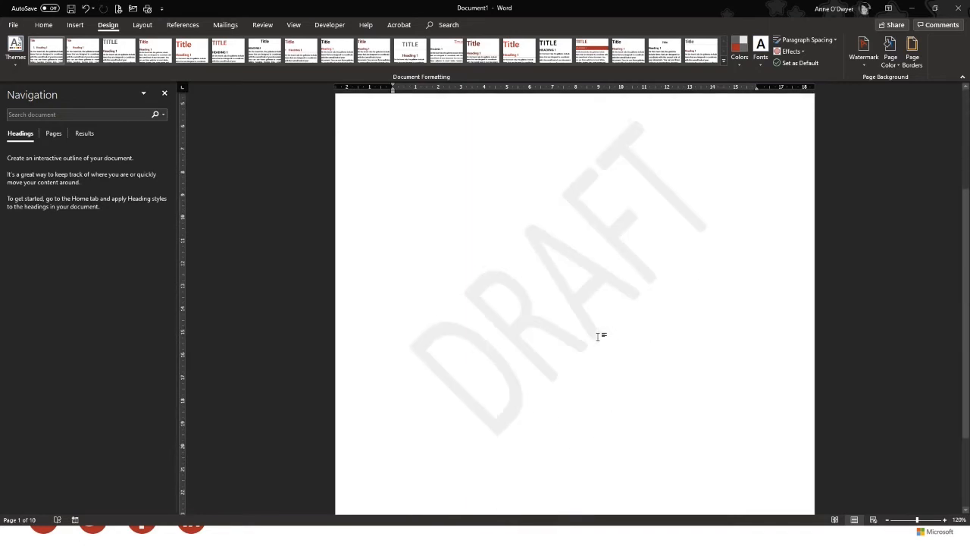
scroll(599, 335, "up", 3)
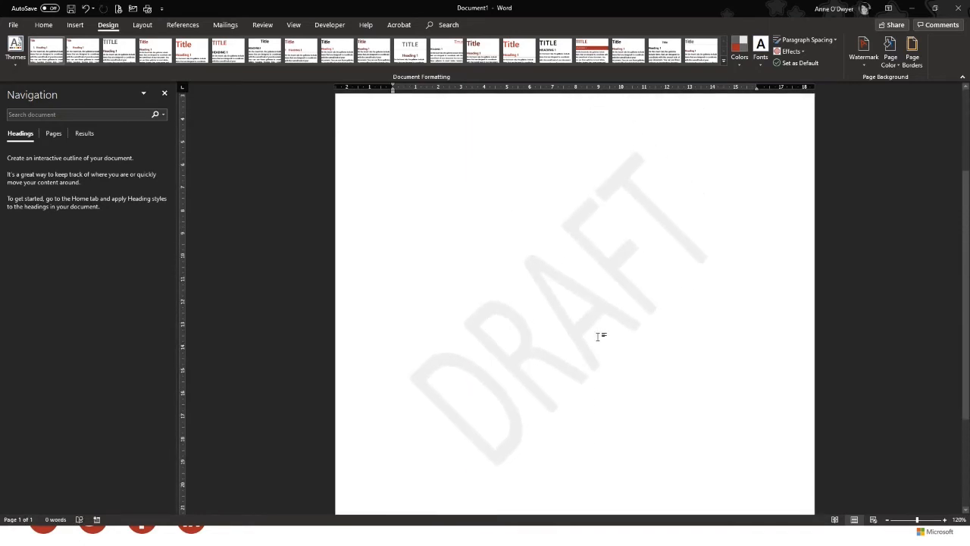
scroll(598, 336, "up", 2)
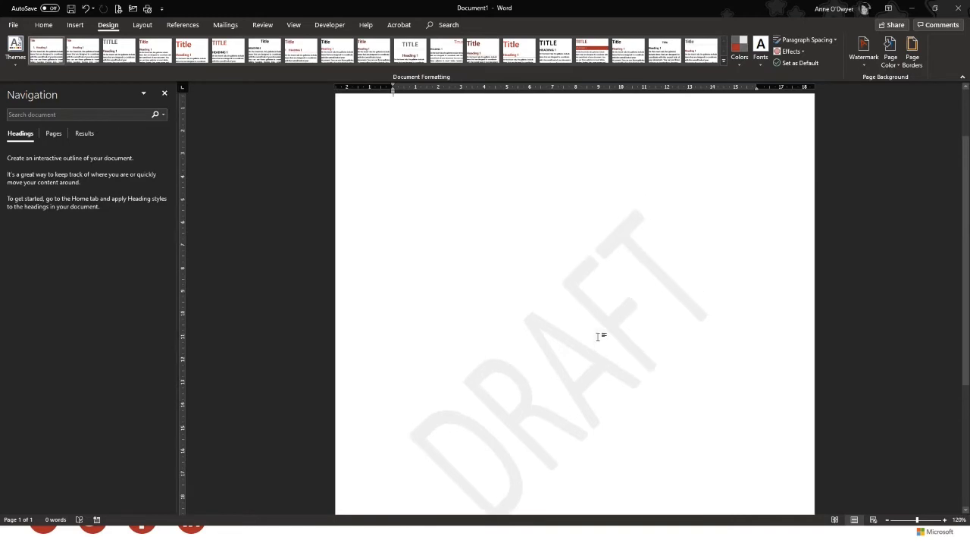
scroll(602, 326, "down", 1)
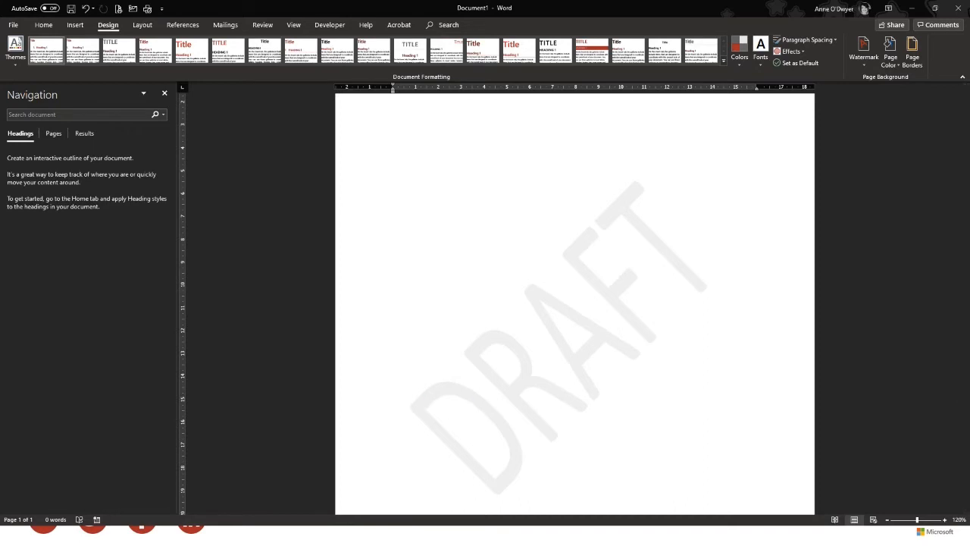
key("alt+Tab")
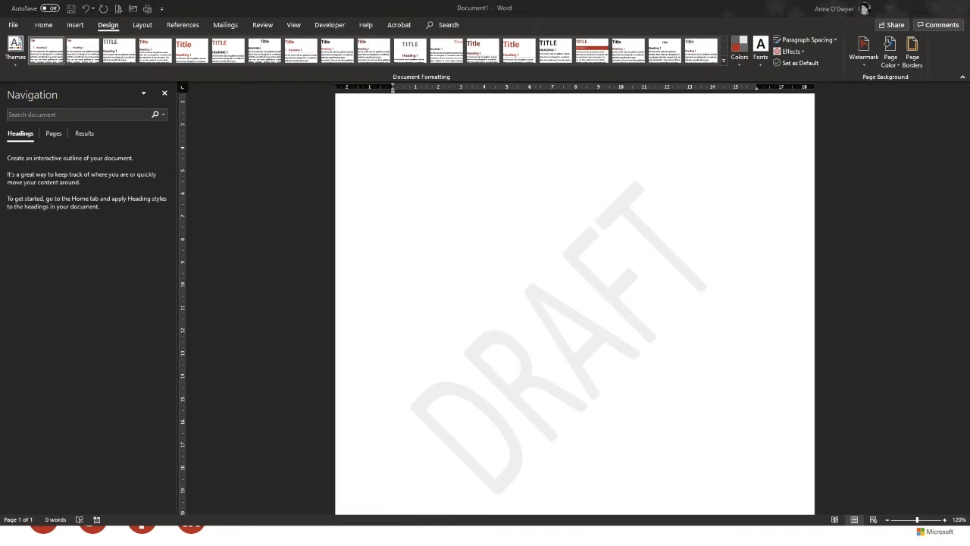
key("alt+Tab")
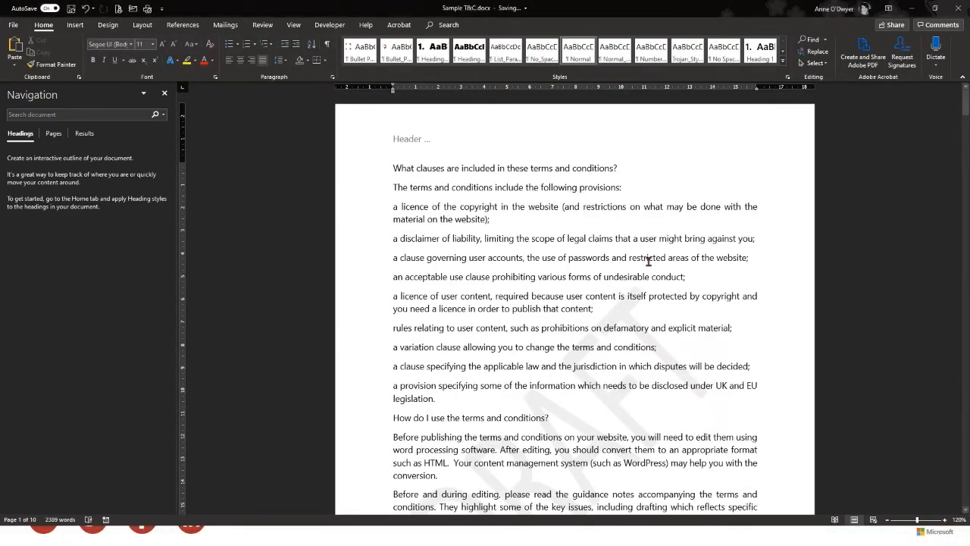
Replace DRAFT with a custom text watermark reading SAMPLE on Sample T&C.docx
scroll(648, 260, "down", 5)
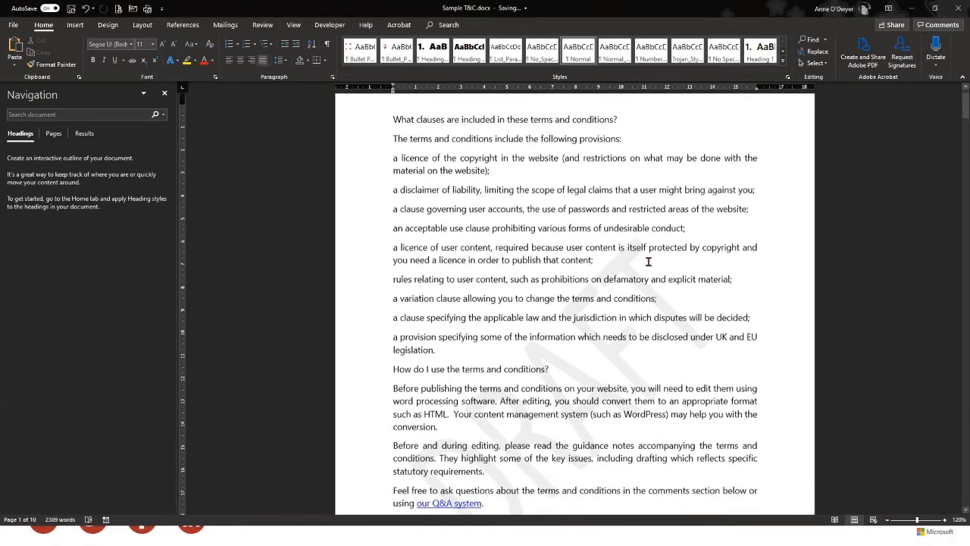
scroll(648, 261, "down", 1)
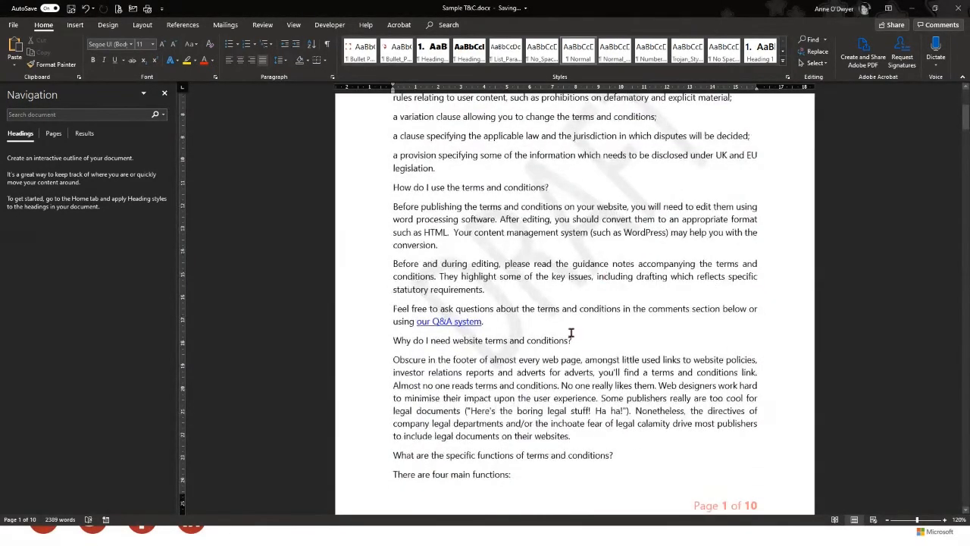
scroll(571, 333, "up", 2)
scroll(572, 334, "up", 1)
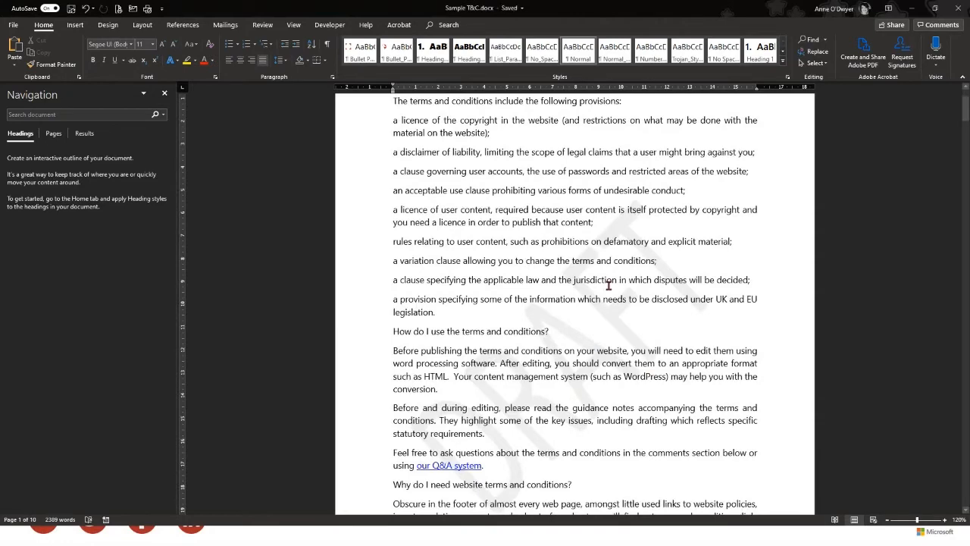
left_click(75, 24)
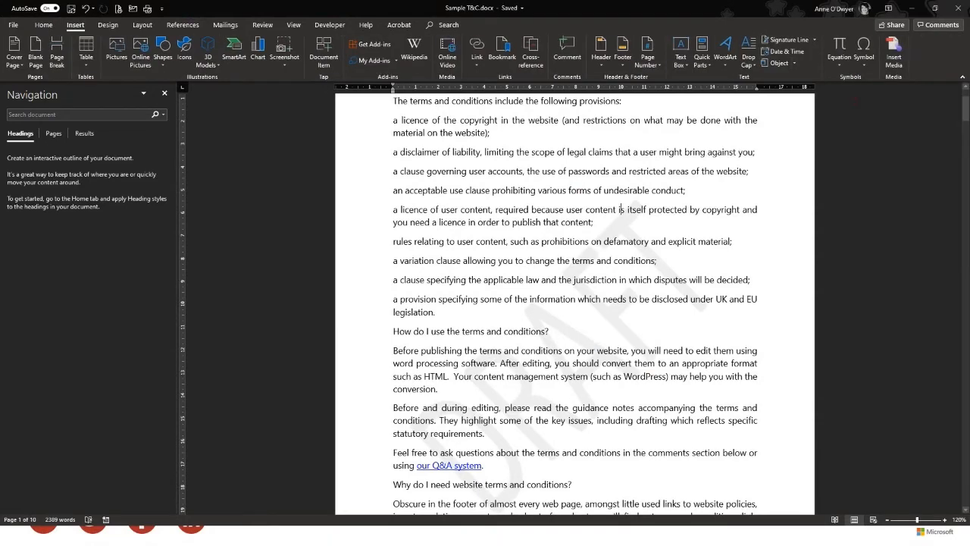
left_click(108, 24)
left_click(864, 52)
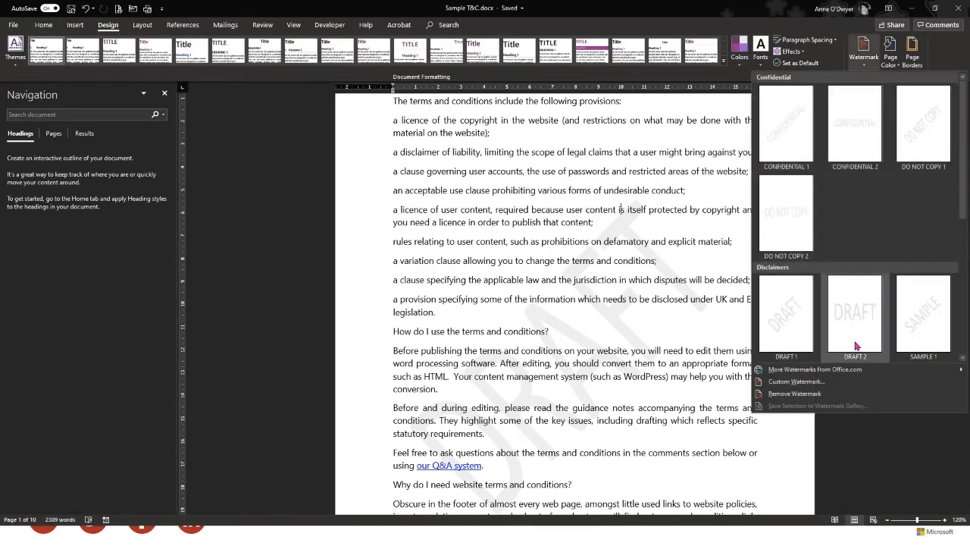
left_click(794, 381)
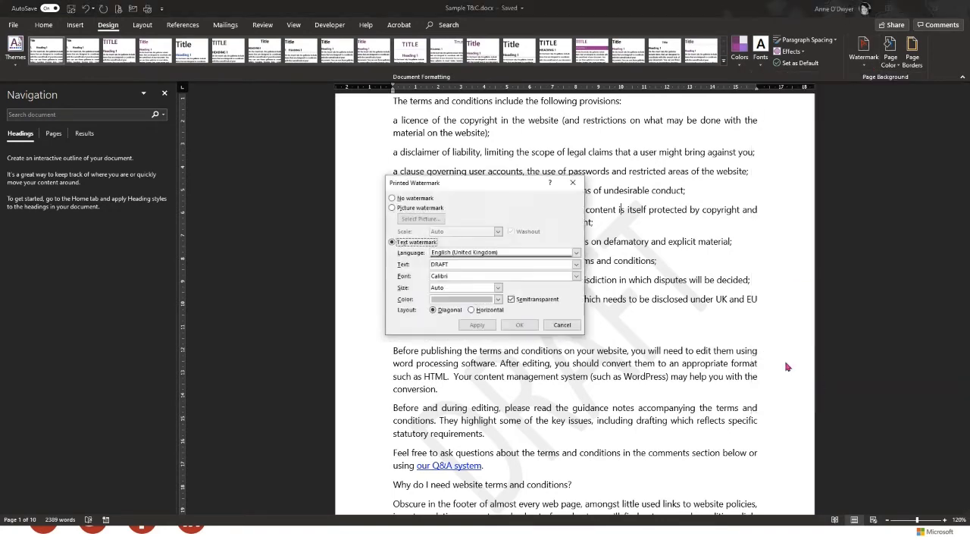
left_click(471, 264)
type("SAMPLE")
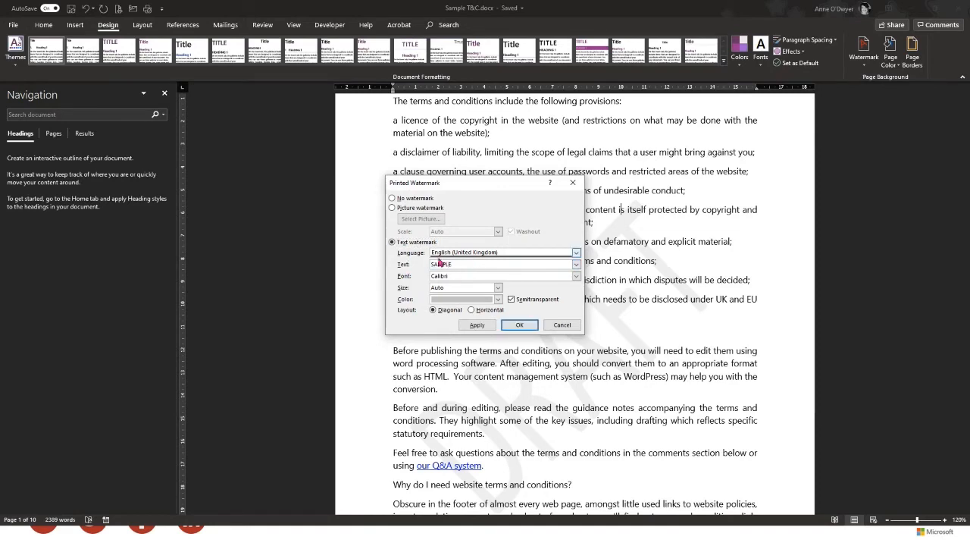
left_click(519, 324)
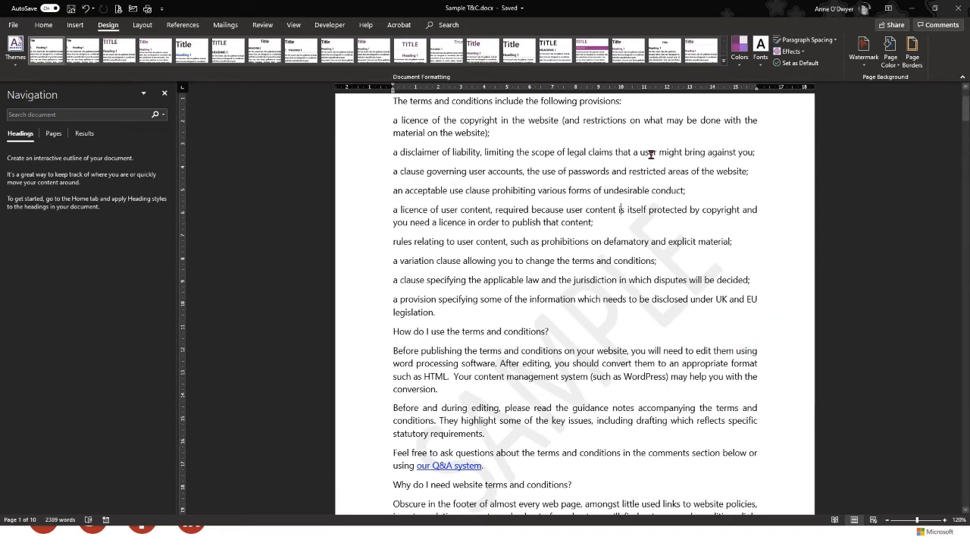
Set a custom picture watermark using Microsoft-logo.png with Washout on
left_click(862, 68)
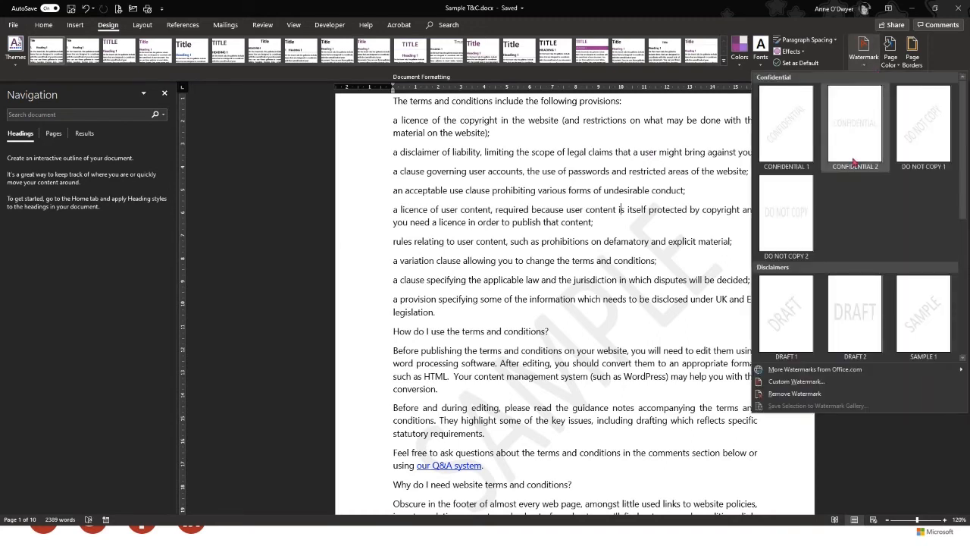
left_click(788, 382)
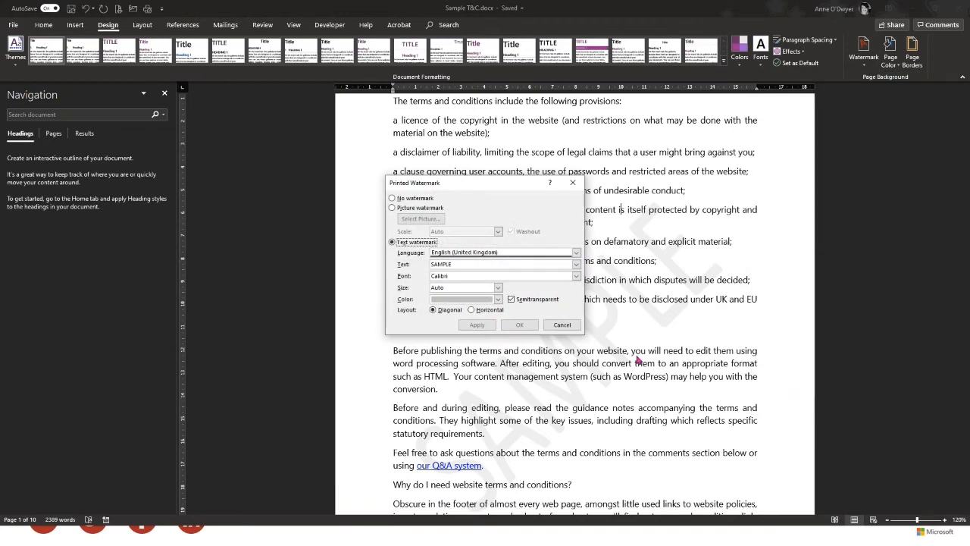
left_click(393, 208)
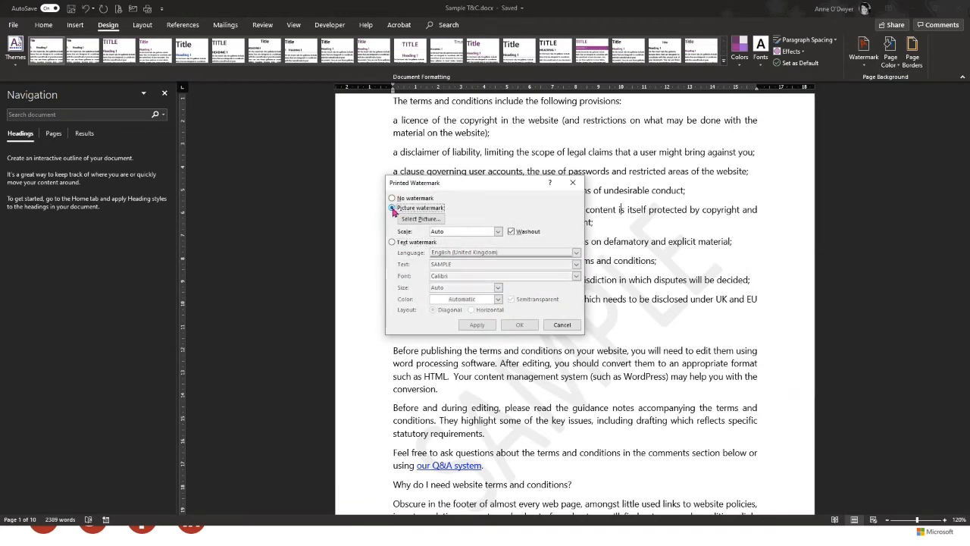
left_click(422, 219)
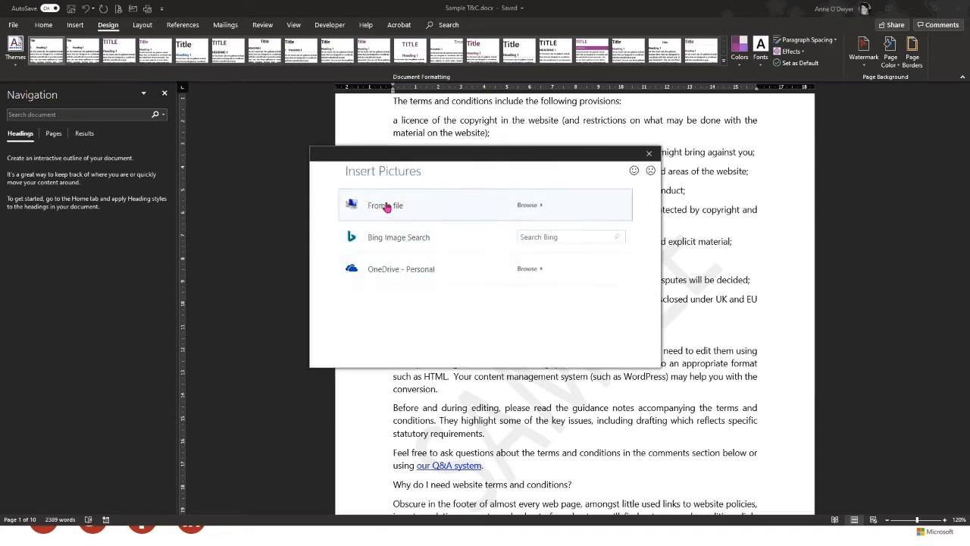
key("Escape")
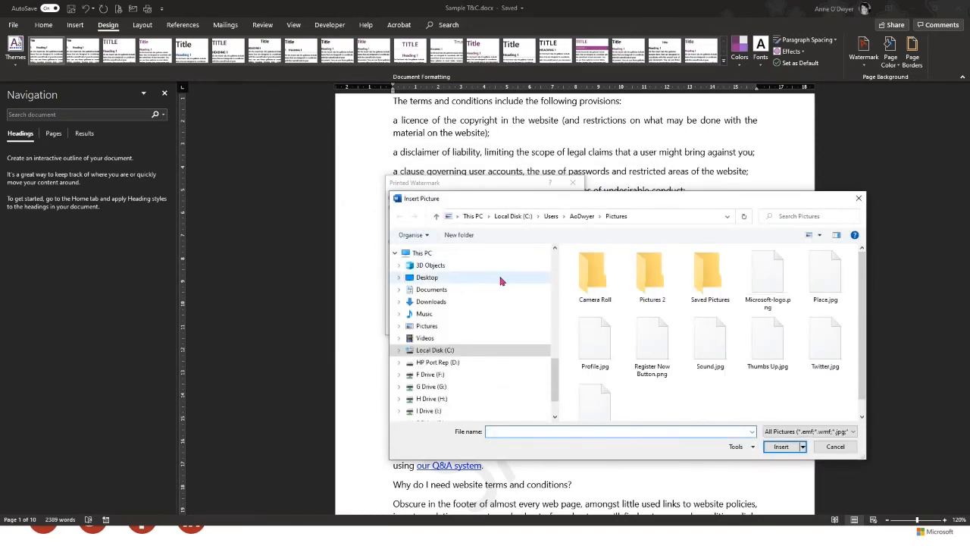
left_click(762, 285)
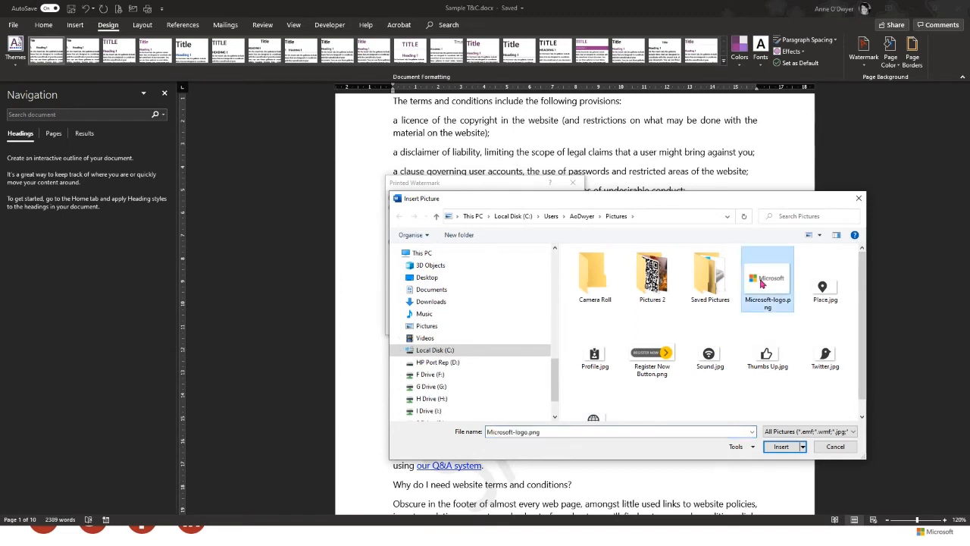
left_click(784, 448)
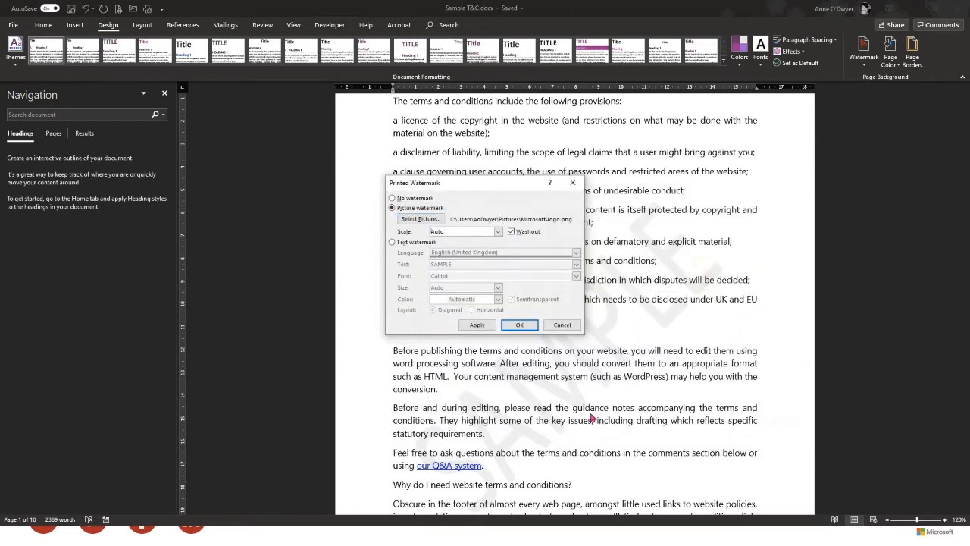
left_click(520, 325)
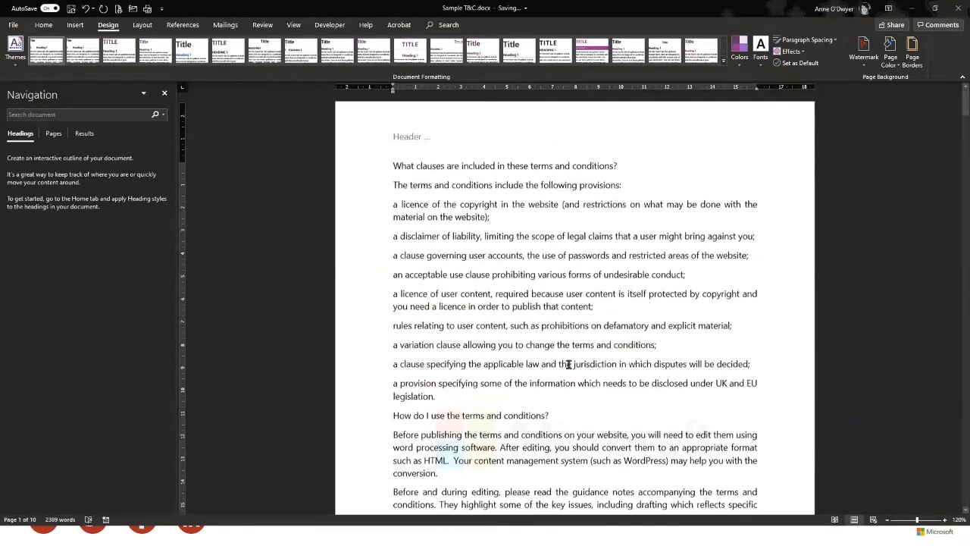
Review the watermarked pages, then create a new blank Document2
scroll(569, 364, "down", 10)
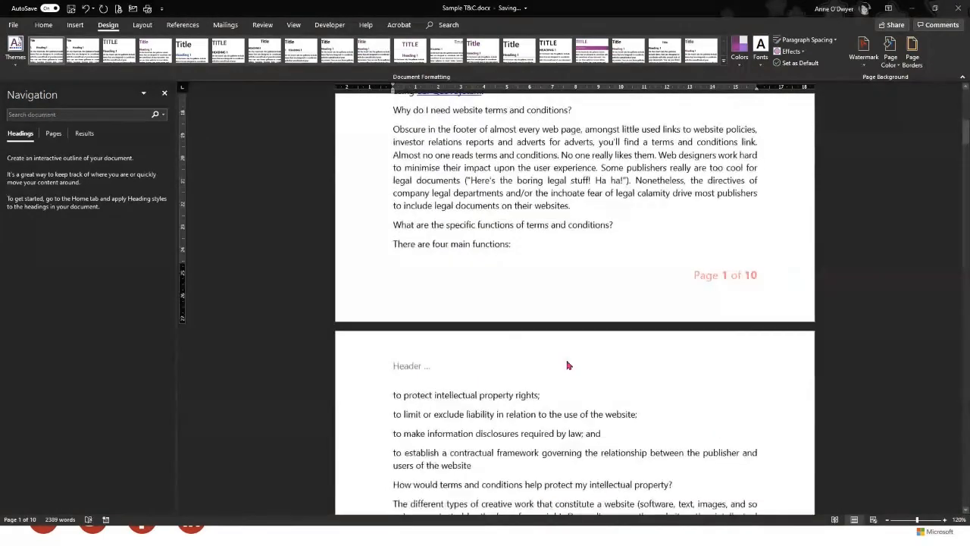
scroll(566, 356, "down", 3)
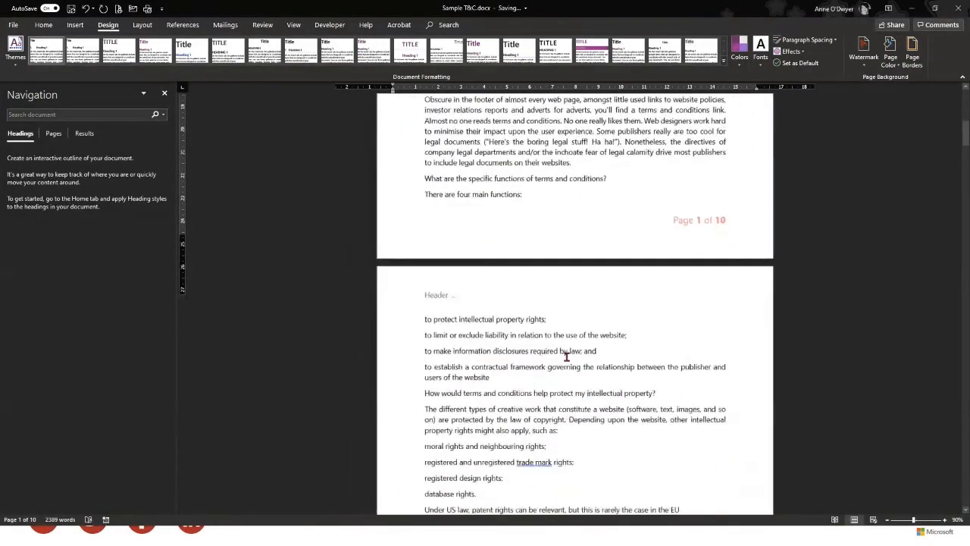
scroll(567, 356, "down", 2)
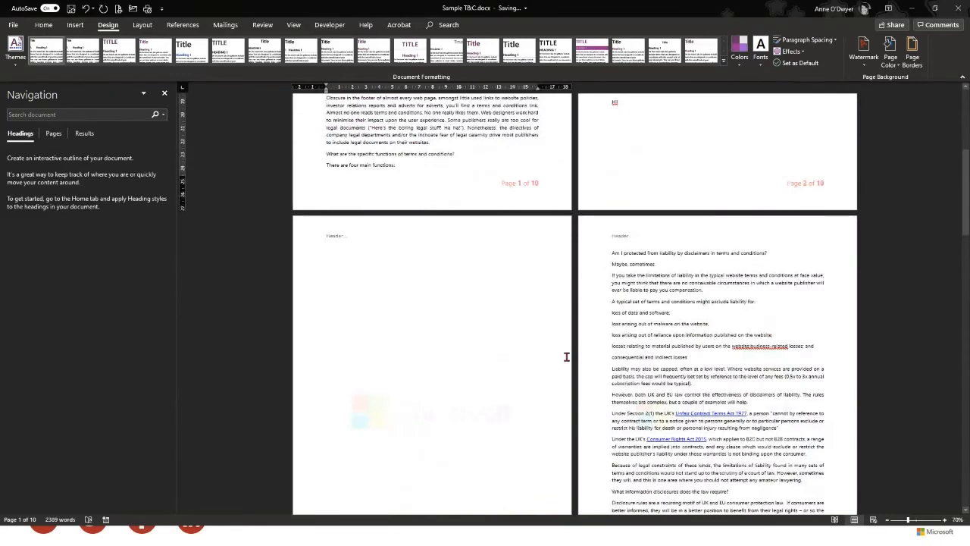
scroll(566, 357, "up", 6)
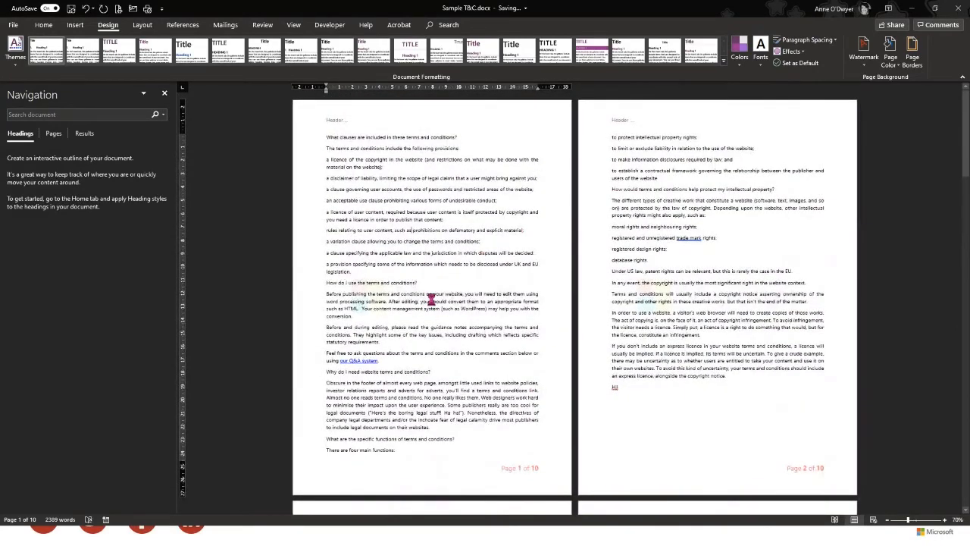
key("ctrl+n")
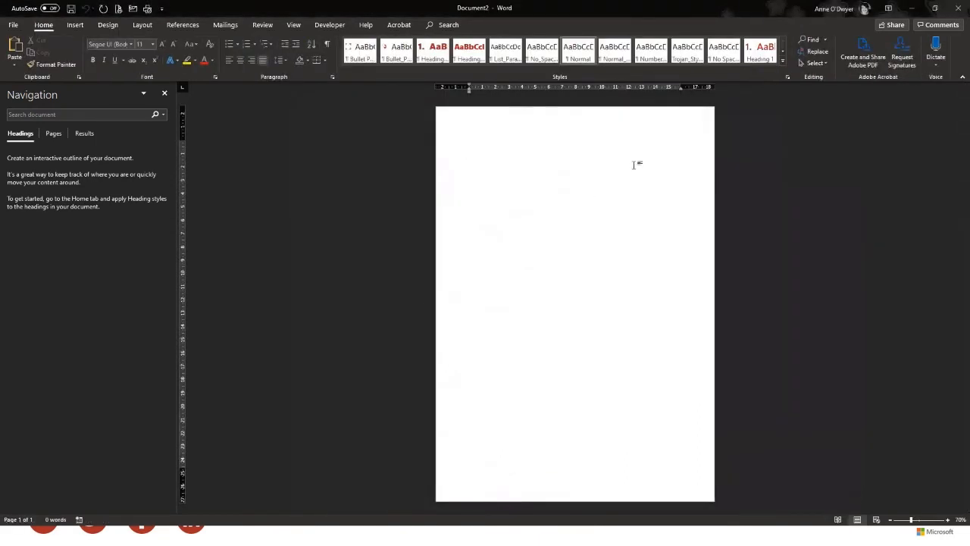
Add a washed-out Microsoft-logo.png picture watermark to Document2 via Custom Watermark
left_click(108, 26)
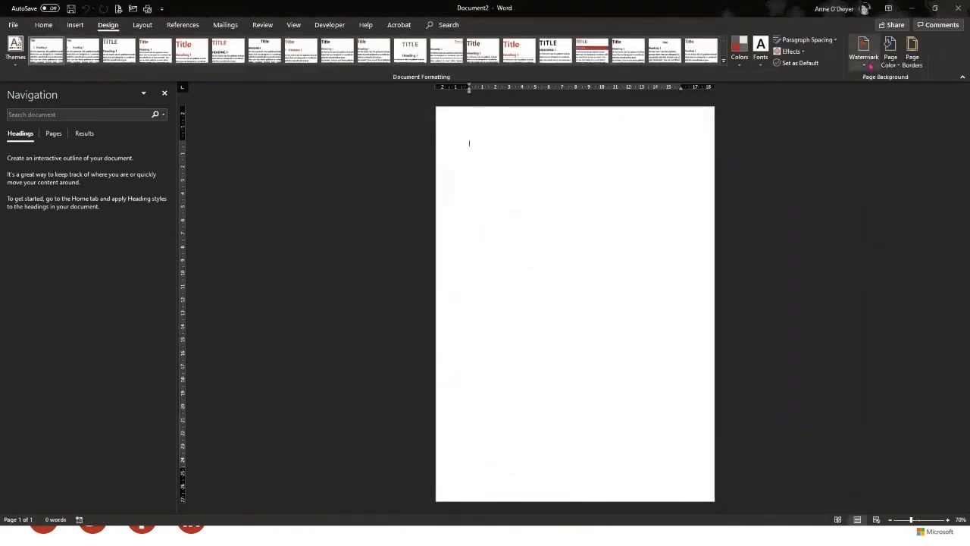
left_click(870, 66)
left_click(800, 382)
left_click(396, 210)
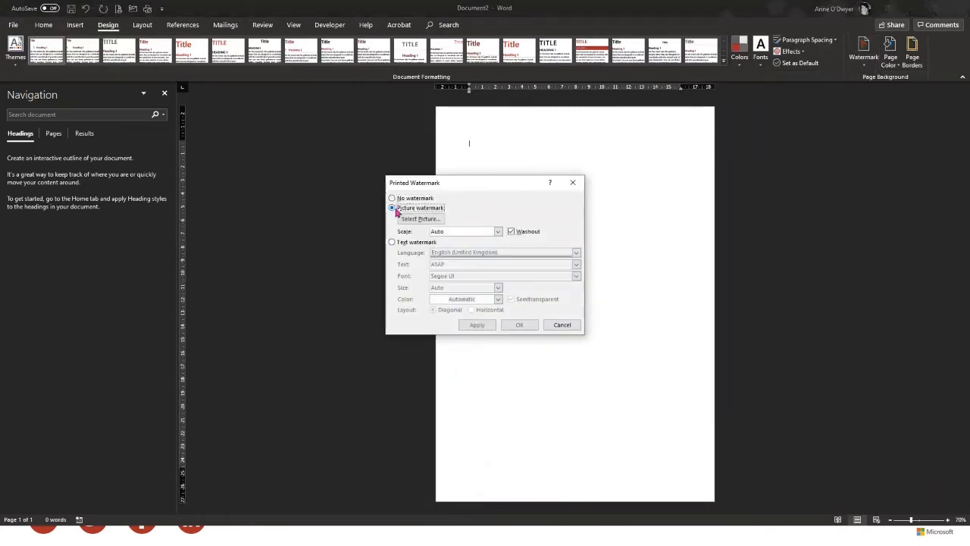
left_click(421, 219)
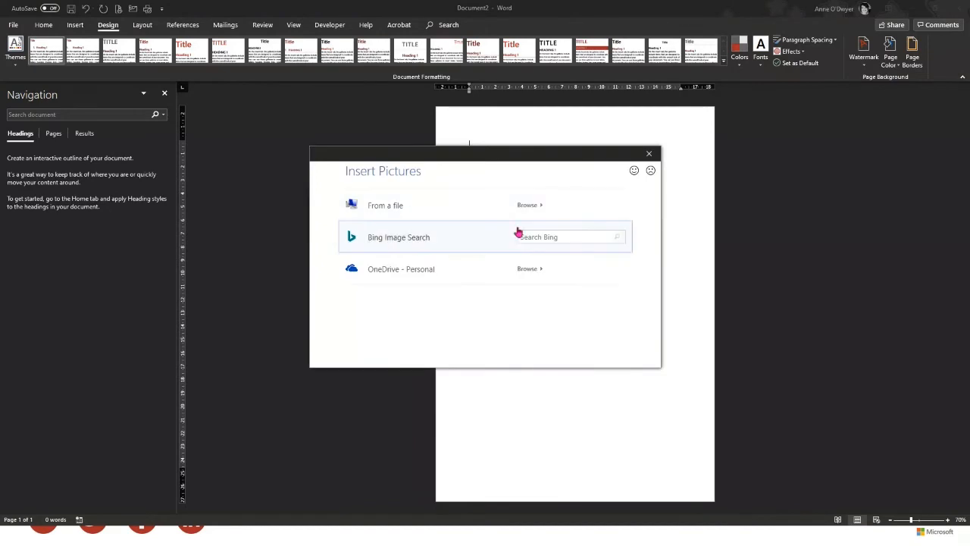
left_click(408, 207)
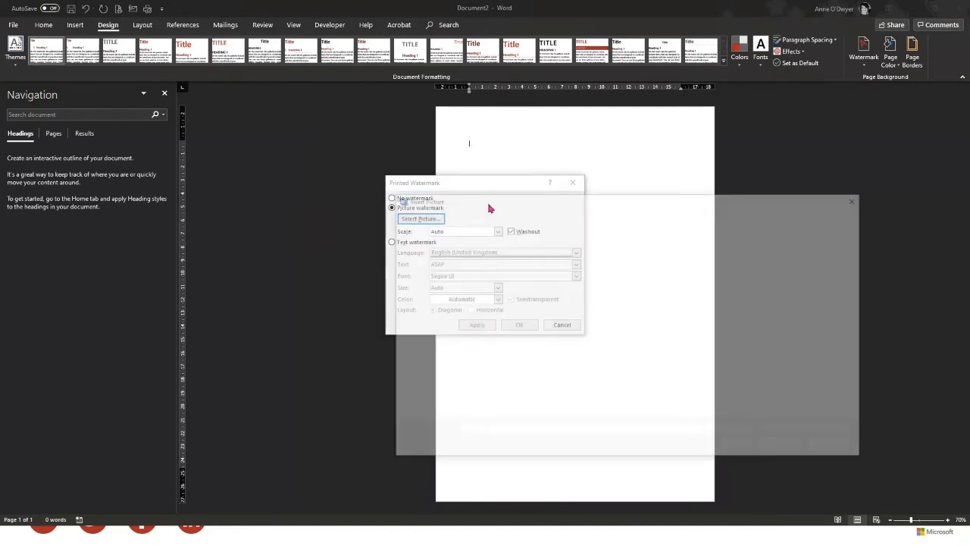
left_click(768, 280)
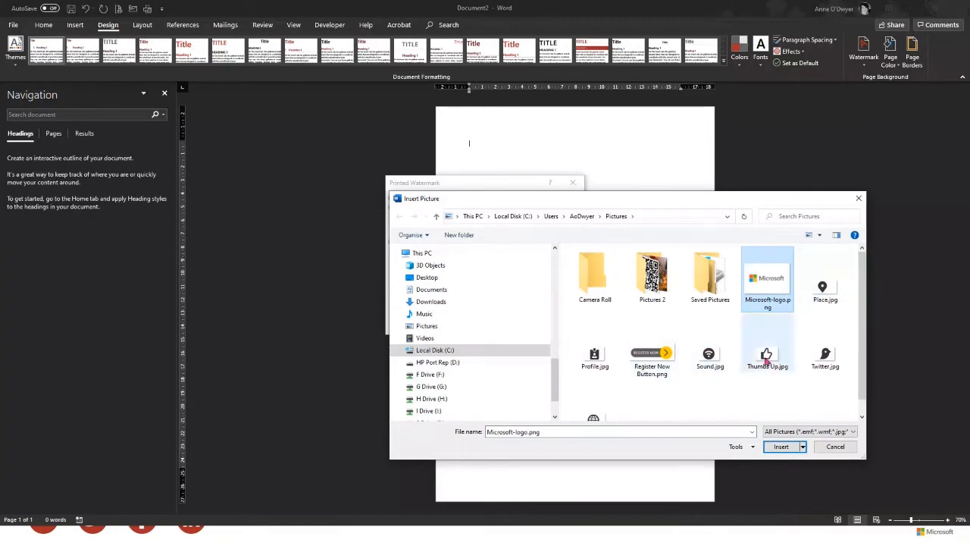
left_click(785, 449)
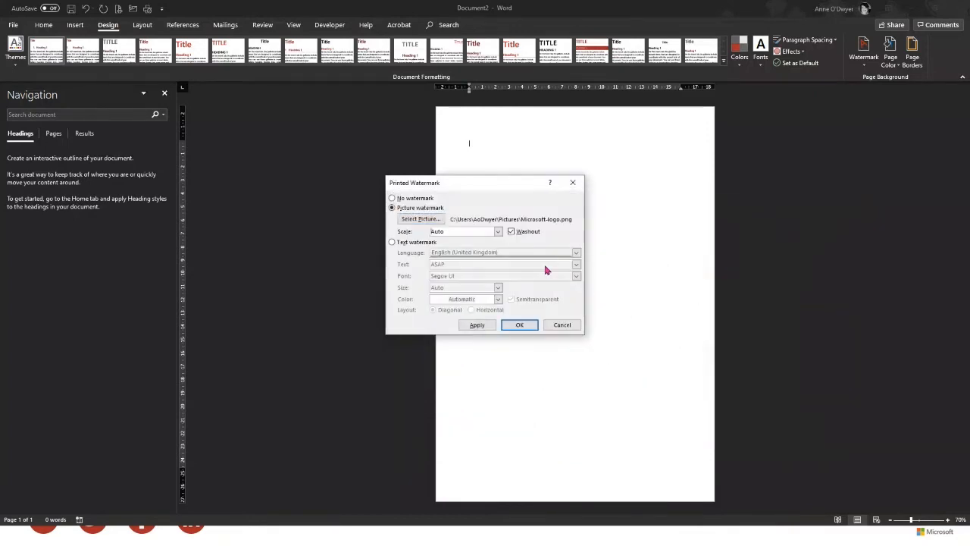
left_click(521, 327)
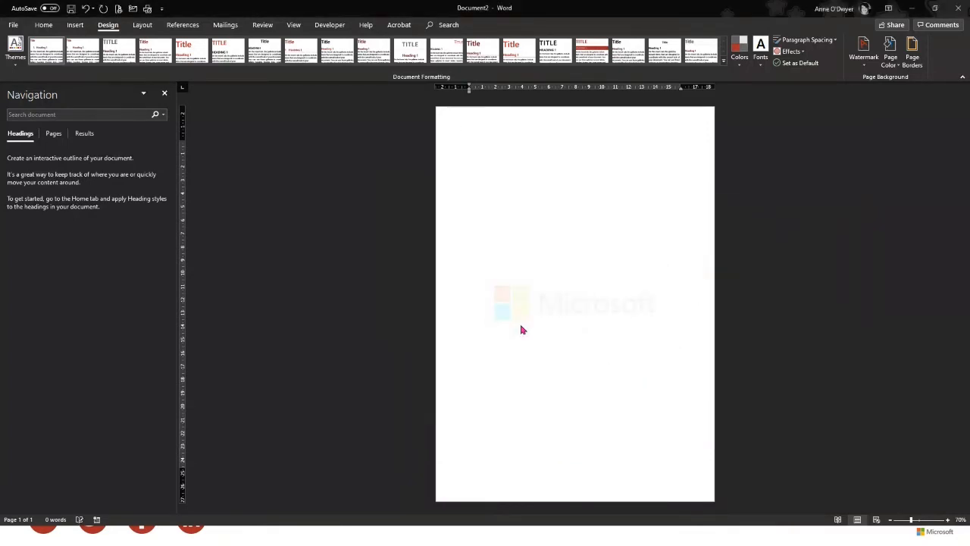